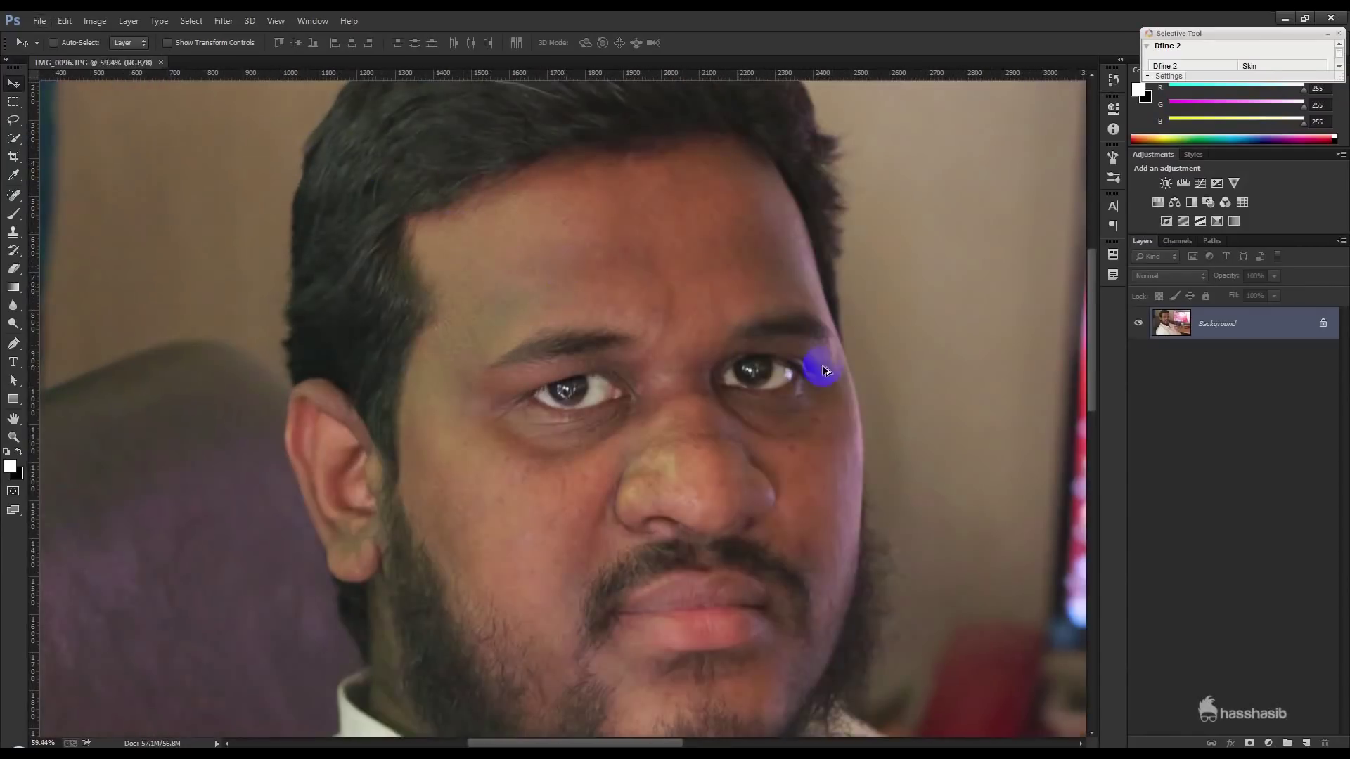
Switch to the Spot Healing Brush and enlarge the brush slightly
{"action": "scroll", "coordinate": [818, 367], "scroll_direction": "up", "scroll_amount": 2}
{"action": "right_click", "coordinate": [15, 204]}
{"action": "left_click", "coordinate": [95, 198]}
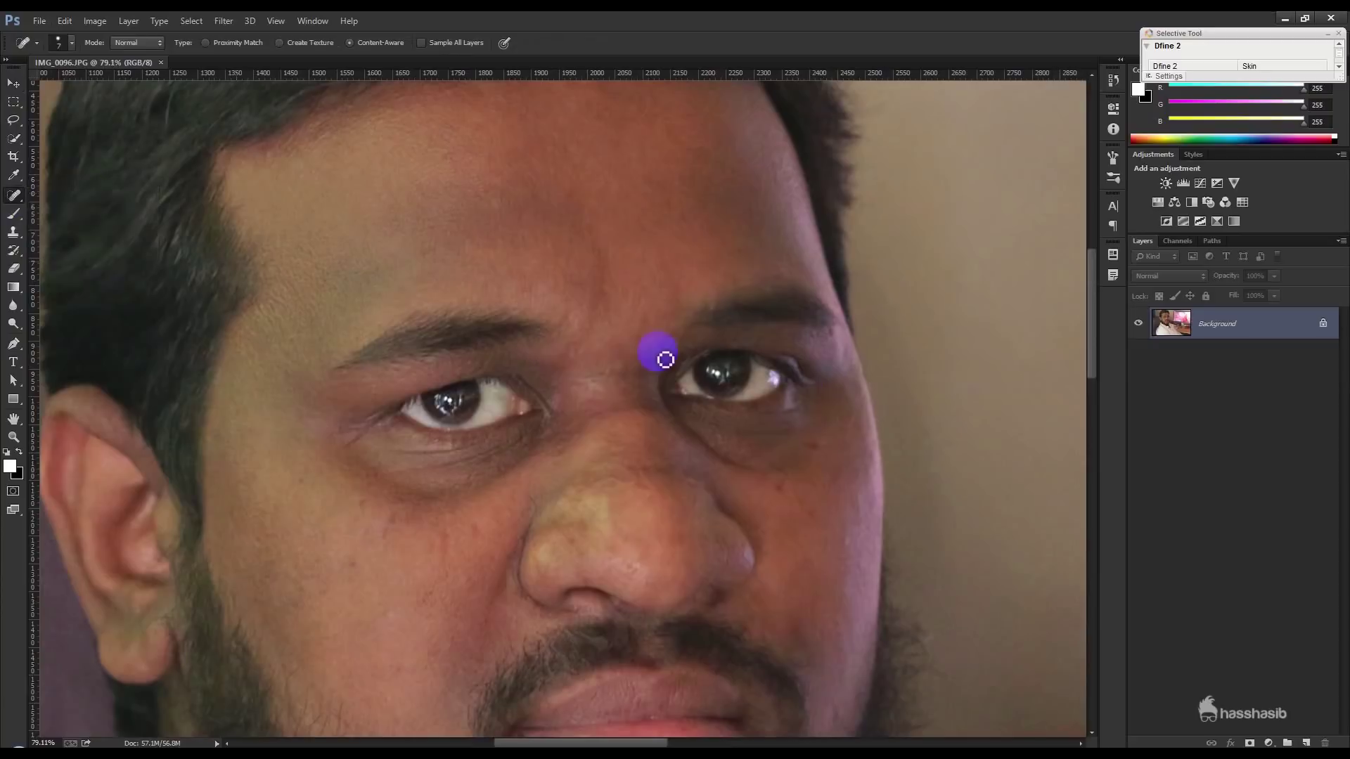
{"action": "scroll", "coordinate": [755, 436], "scroll_direction": "down", "scroll_amount": 2}
{"action": "key", "text": "bracketright"}
{"action": "key", "text": "bracketright"}
{"action": "key", "text": "bracketright"}
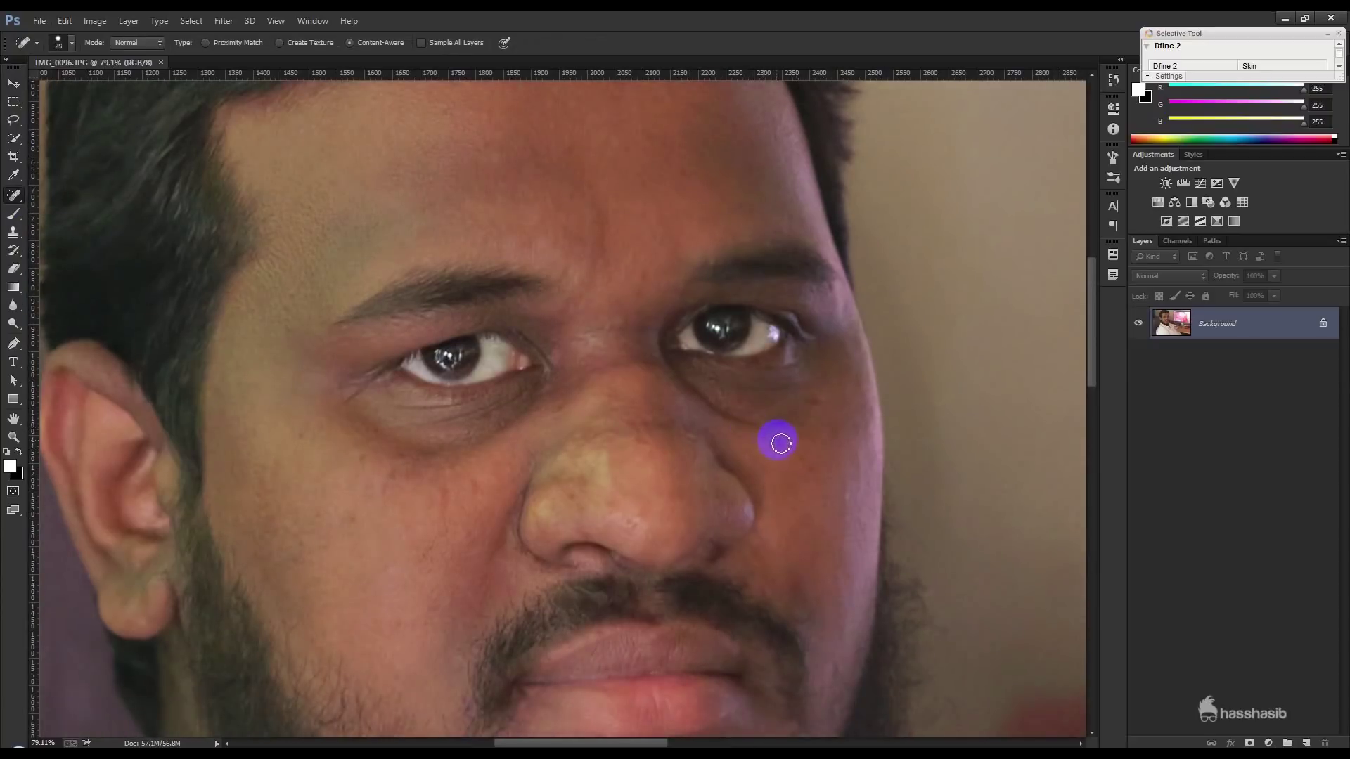
Heal the blemishes and small spots on the cheeks and under the eye
{"action": "left_click", "coordinate": [782, 445]}
{"action": "left_click", "coordinate": [828, 434]}
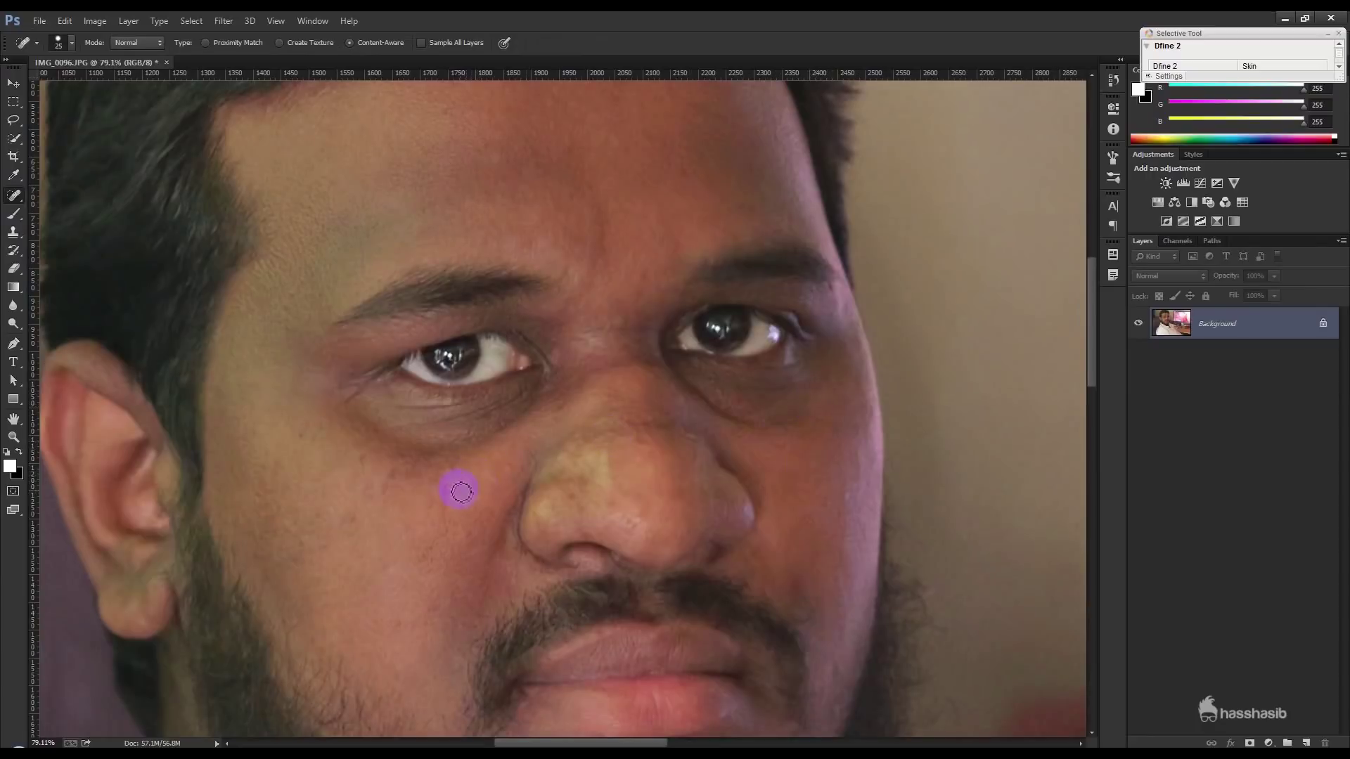
{"action": "left_click_drag", "start_coordinate": [442, 526], "coordinate": [442, 541]}
{"action": "left_click", "coordinate": [398, 468]}
{"action": "left_click", "coordinate": [367, 492]}
{"action": "left_click_drag", "start_coordinate": [383, 474], "coordinate": [395, 464]}
{"action": "left_click", "coordinate": [361, 450]}
Heal the marks on the nose, nose bridge and tip, and the right cheek
{"action": "scroll", "coordinate": [497, 250], "scroll_direction": "up", "scroll_amount": 2}
{"action": "left_click_drag", "start_coordinate": [471, 519], "coordinate": [471, 519]}
{"action": "left_click", "coordinate": [576, 552]}
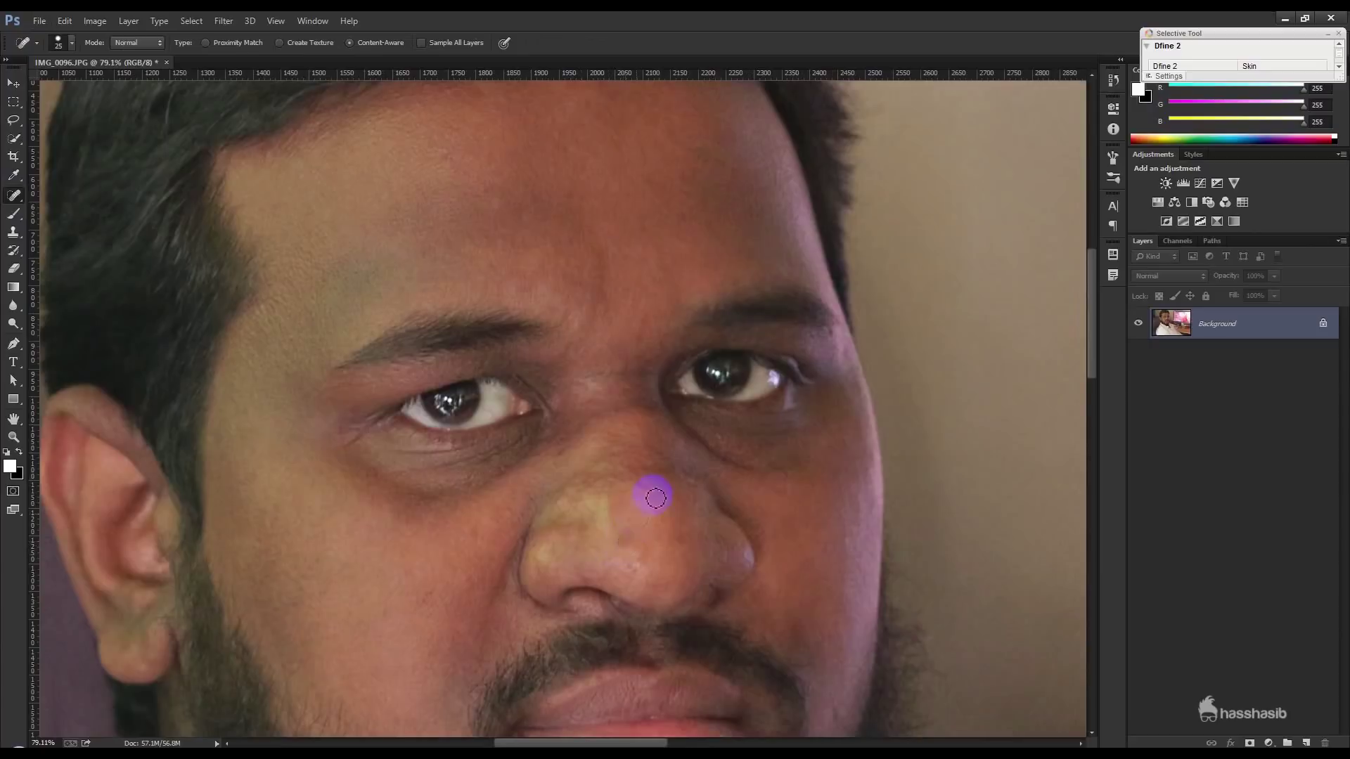
{"action": "left_click", "coordinate": [632, 470]}
{"action": "scroll", "coordinate": [773, 492], "scroll_direction": "down", "scroll_amount": 4}
{"action": "left_click", "coordinate": [686, 371]}
{"action": "left_click", "coordinate": [629, 402]}
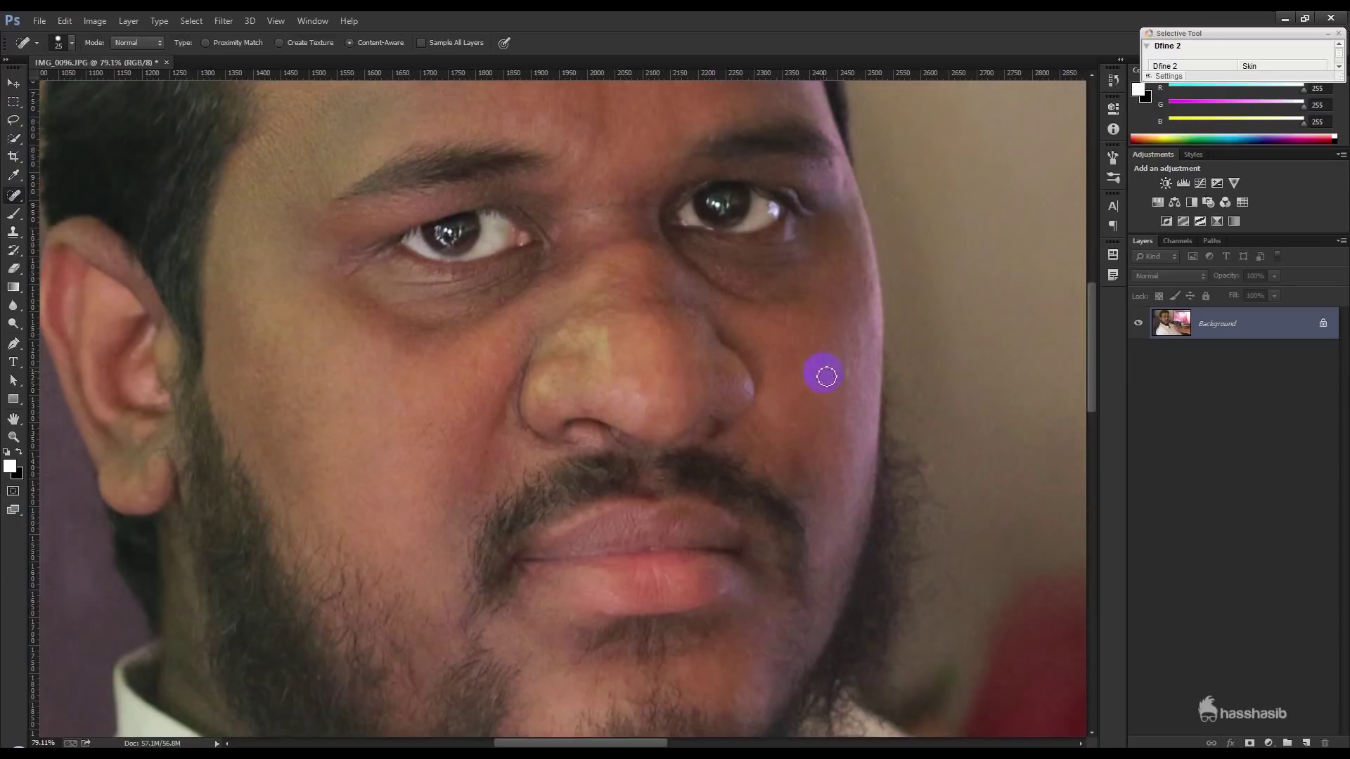
{"action": "left_click", "coordinate": [782, 325]}
{"action": "left_click", "coordinate": [776, 362]}
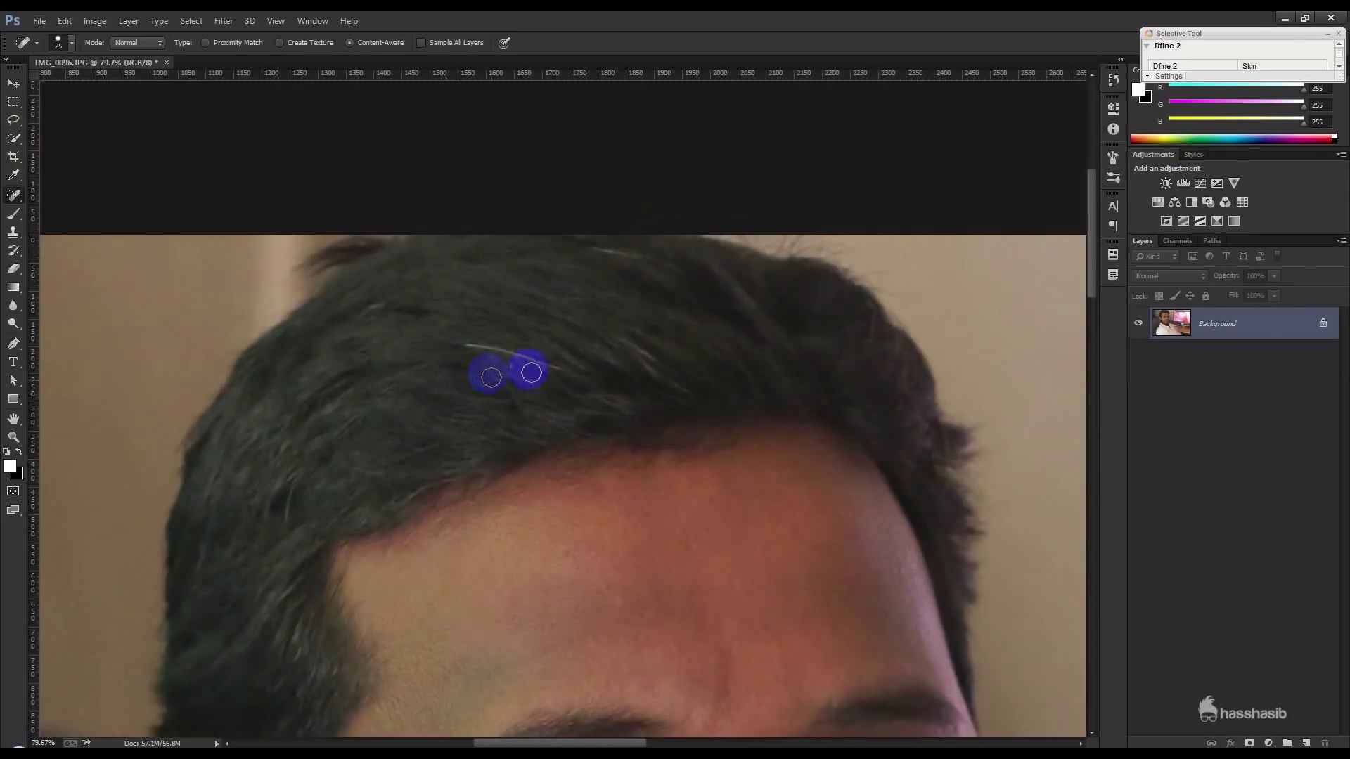
Heal stray marks and grey hairs along the hairline and top of the hair
{"action": "mouse_move", "coordinate": [497, 367]}
{"action": "left_mouse_down"}
{"action": "mouse_move", "coordinate": [552, 366]}
{"action": "mouse_move", "coordinate": [476, 344]}
{"action": "left_mouse_up"}
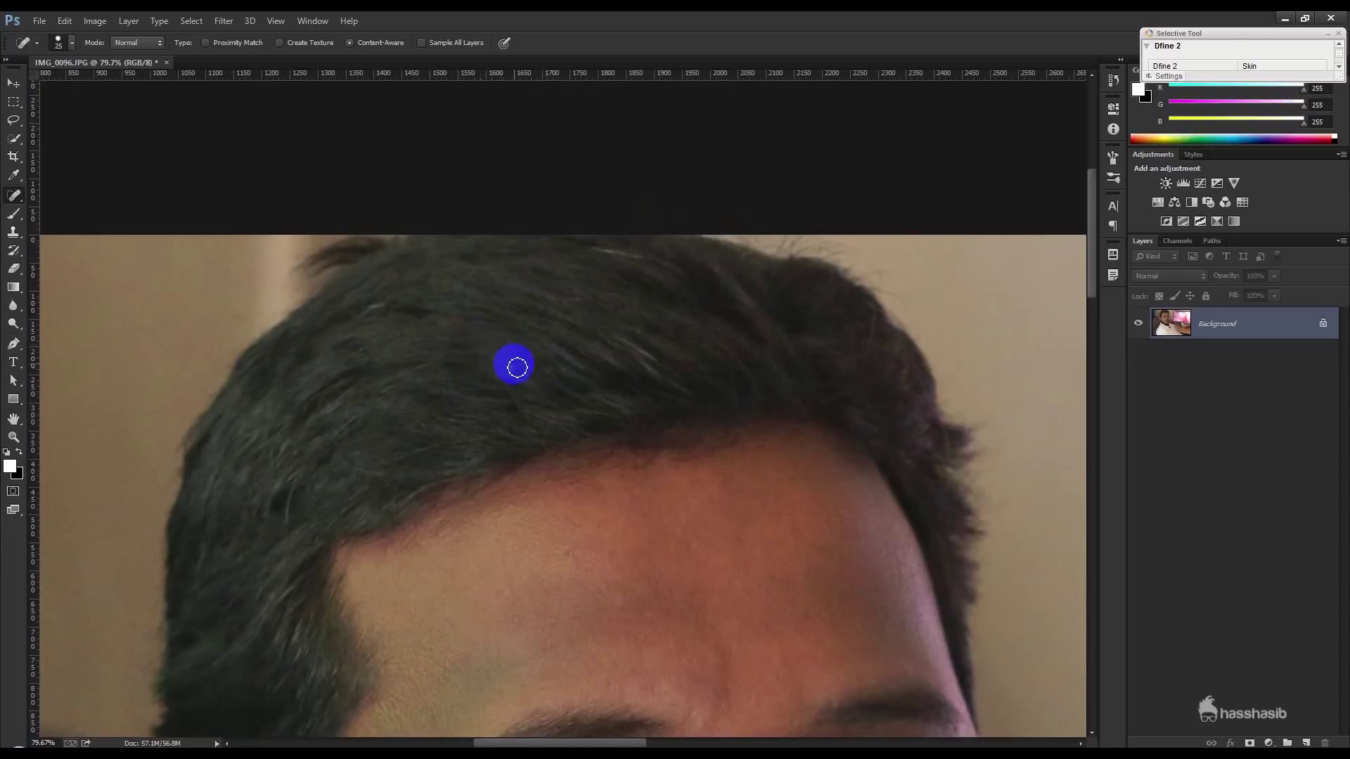
{"action": "left_click_drag", "start_coordinate": [481, 289], "coordinate": [613, 270]}
{"action": "left_click", "coordinate": [657, 369]}
{"action": "left_click", "coordinate": [633, 345]}
{"action": "left_click", "coordinate": [668, 364]}
{"action": "left_click", "coordinate": [429, 367]}
{"action": "left_click", "coordinate": [477, 325]}
{"action": "left_click", "coordinate": [518, 293]}
{"action": "scroll", "coordinate": [531, 337], "scroll_direction": "down", "scroll_amount": 3}
{"action": "scroll", "coordinate": [537, 335], "scroll_direction": "down", "scroll_amount": 3}
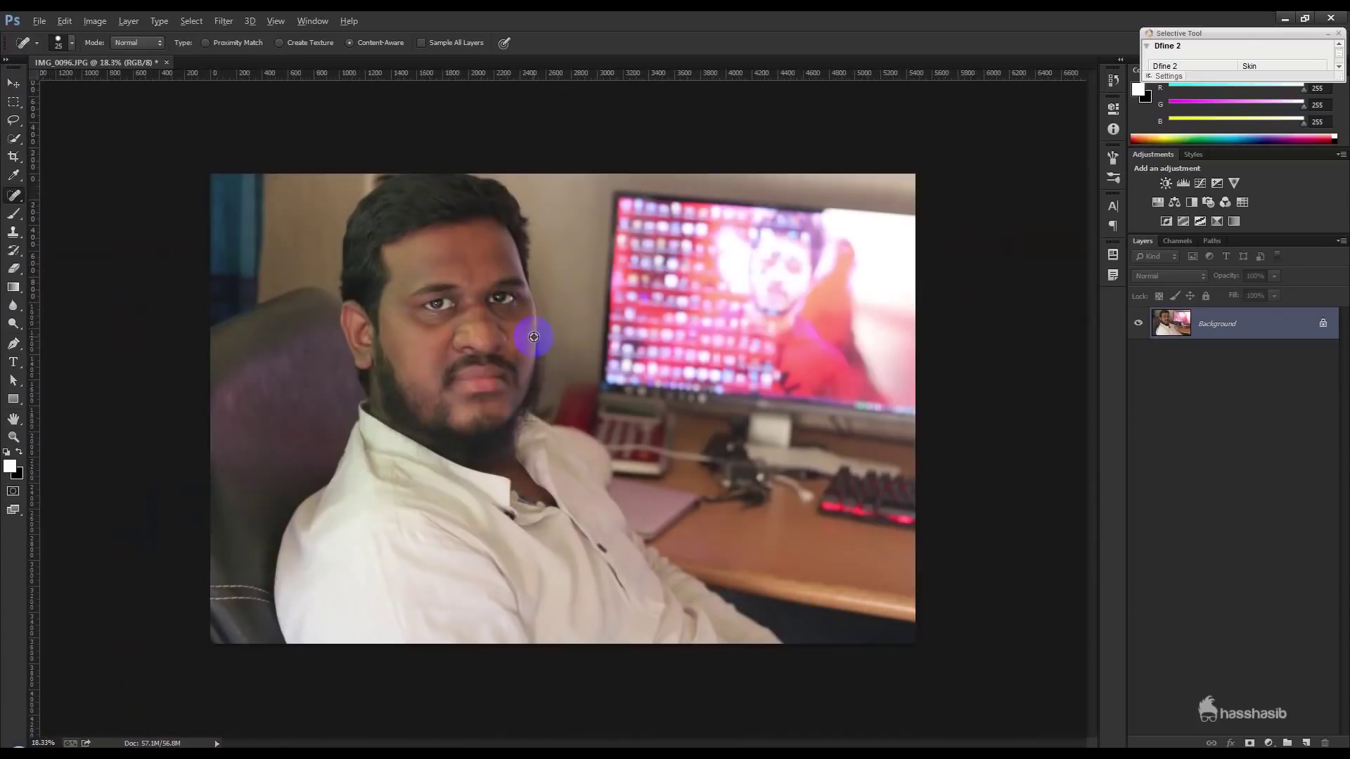
{"action": "scroll", "coordinate": [527, 332], "scroll_direction": "down", "scroll_amount": 2}
{"action": "left_click", "coordinate": [95, 21]}
Apply an automatic tone adjustment, undoing and redoing it to compare with the original
{"action": "left_click", "coordinate": [130, 100]}
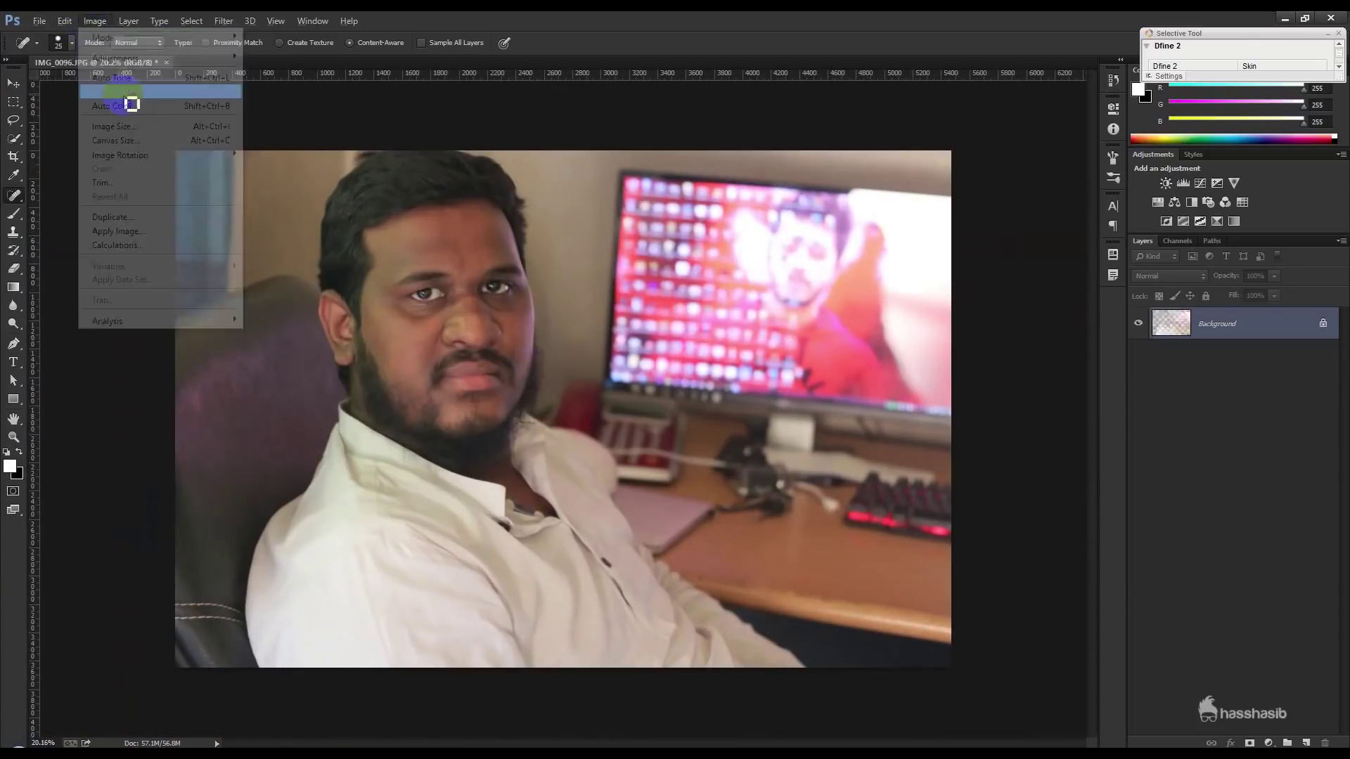
{"action": "key", "text": "ctrl+z"}
{"action": "key", "text": "ctrl+z"}
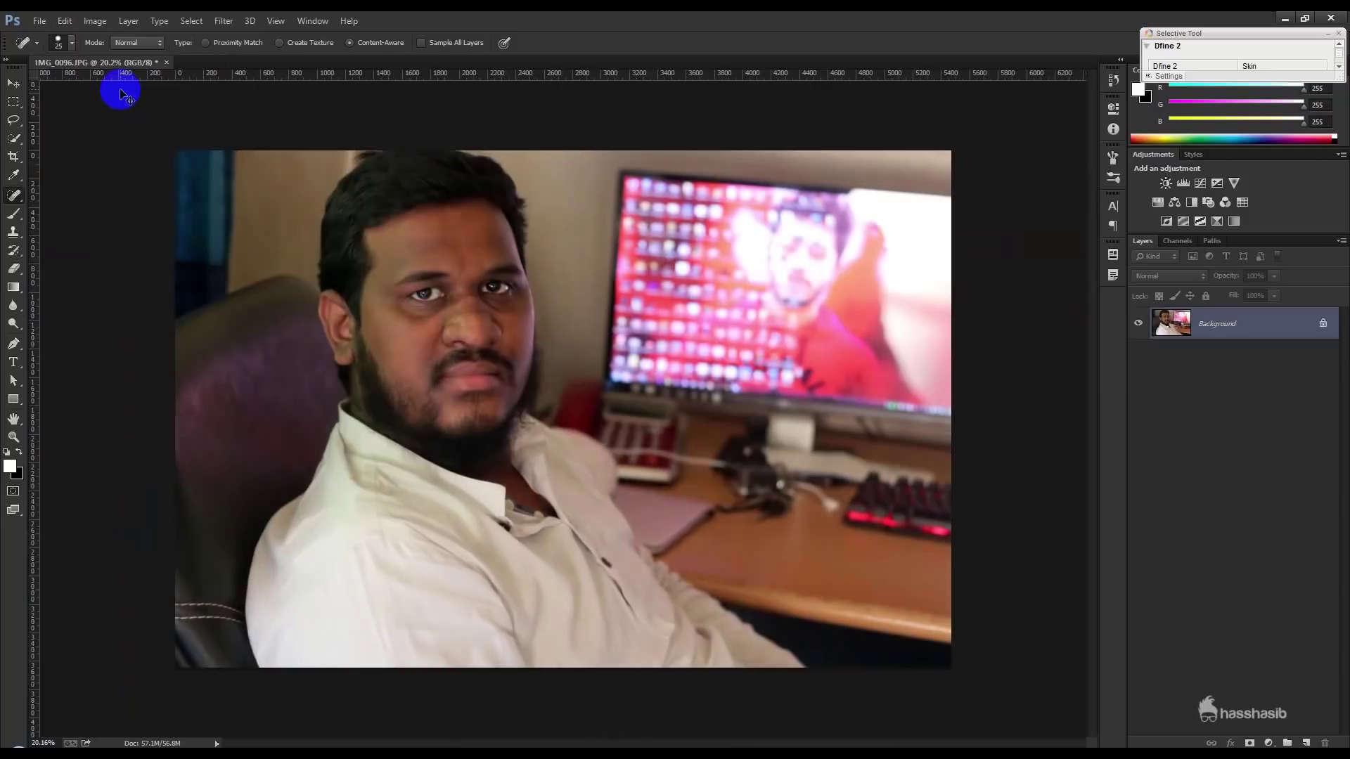
{"action": "key", "text": "ctrl+z"}
{"action": "key", "text": "ctrl+z"}
{"action": "key", "text": "ctrl+z"}
{"action": "key", "text": "ctrl+z"}
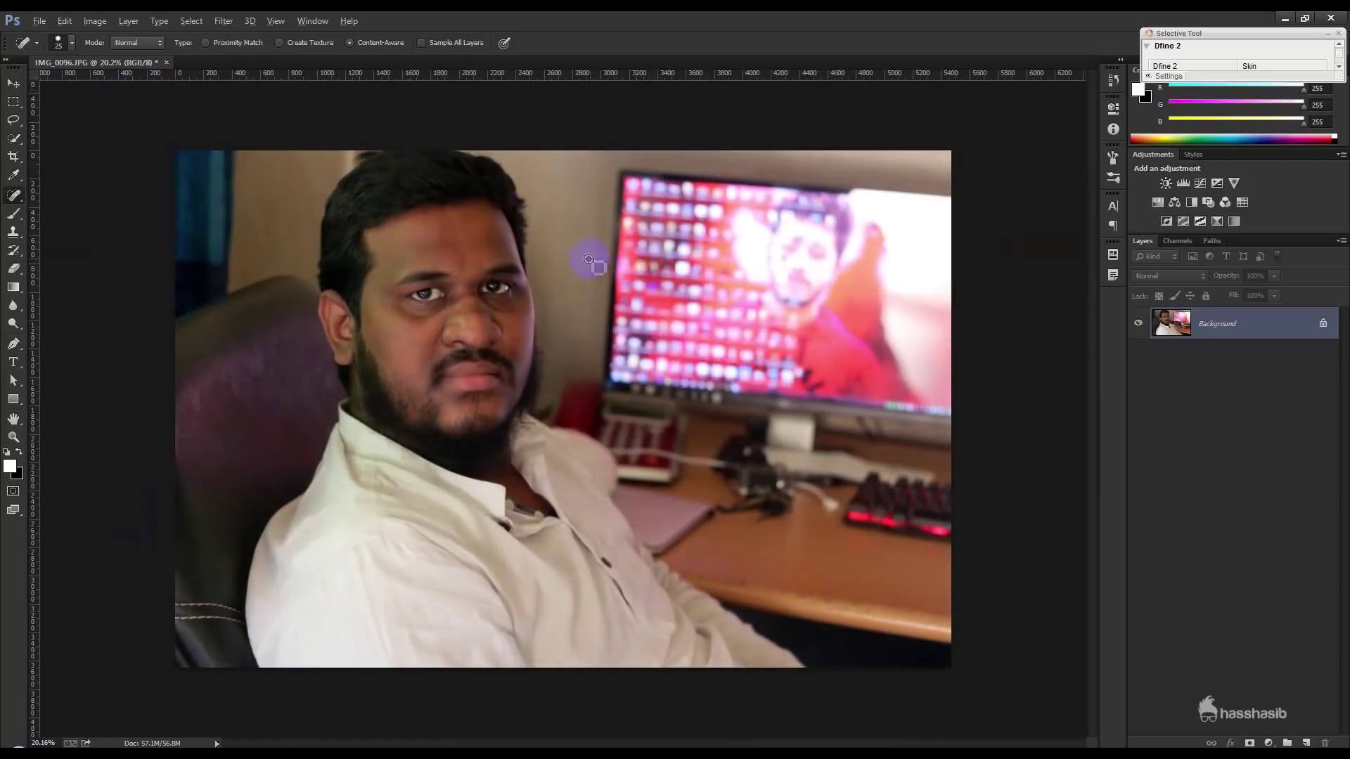
Crop the photo tighter by trimming the right and bottom edges
{"action": "scroll", "coordinate": [587, 257], "scroll_direction": "up", "scroll_amount": 1}
{"action": "left_click", "coordinate": [13, 156]}
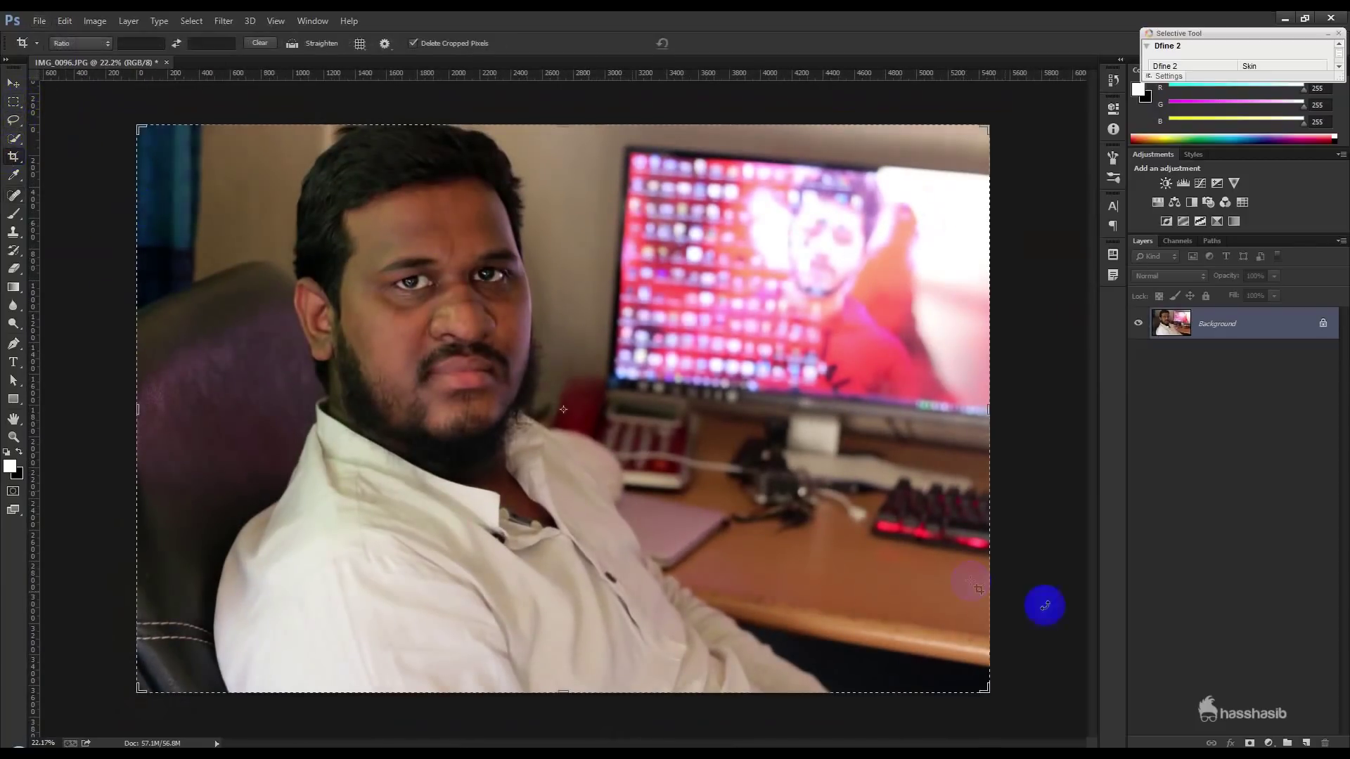
{"action": "left_click_drag", "start_coordinate": [981, 689], "coordinate": [934, 679]}
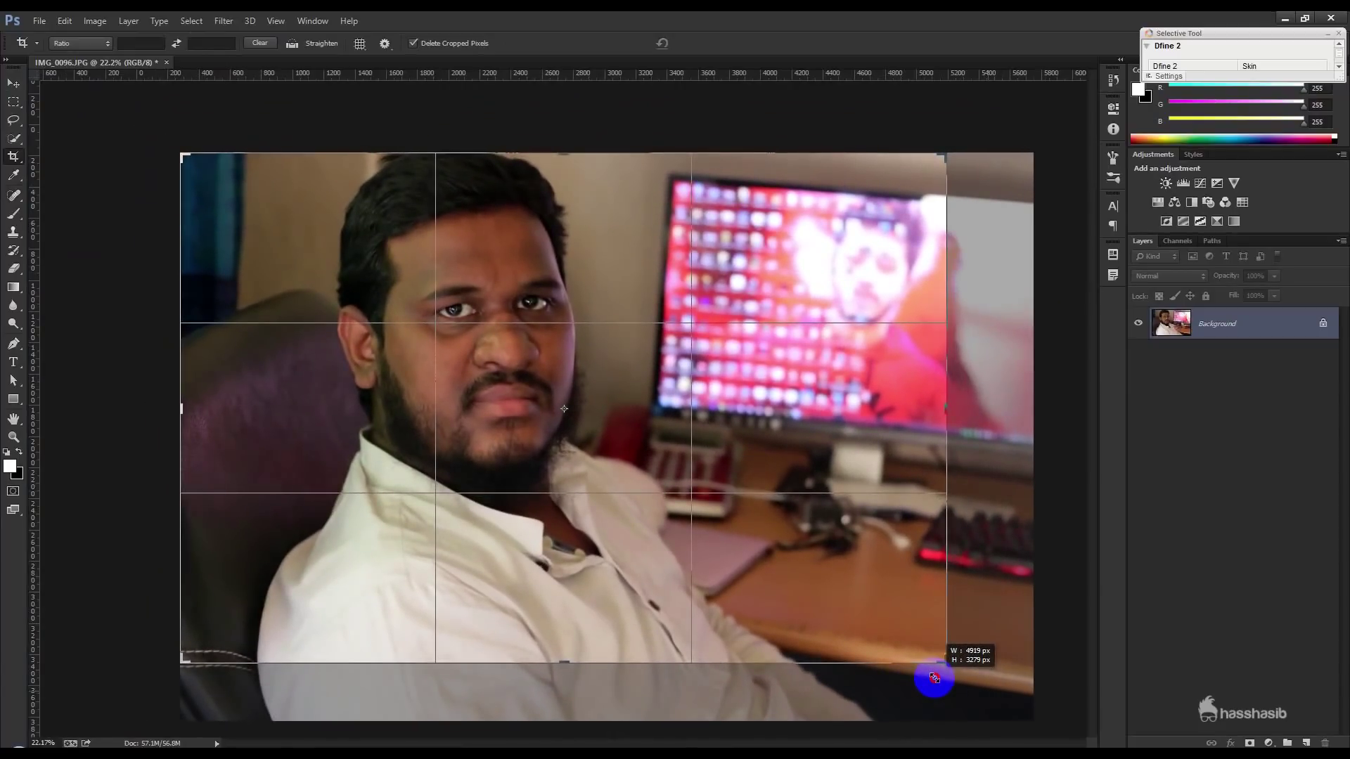
{"action": "left_click", "coordinate": [712, 43]}
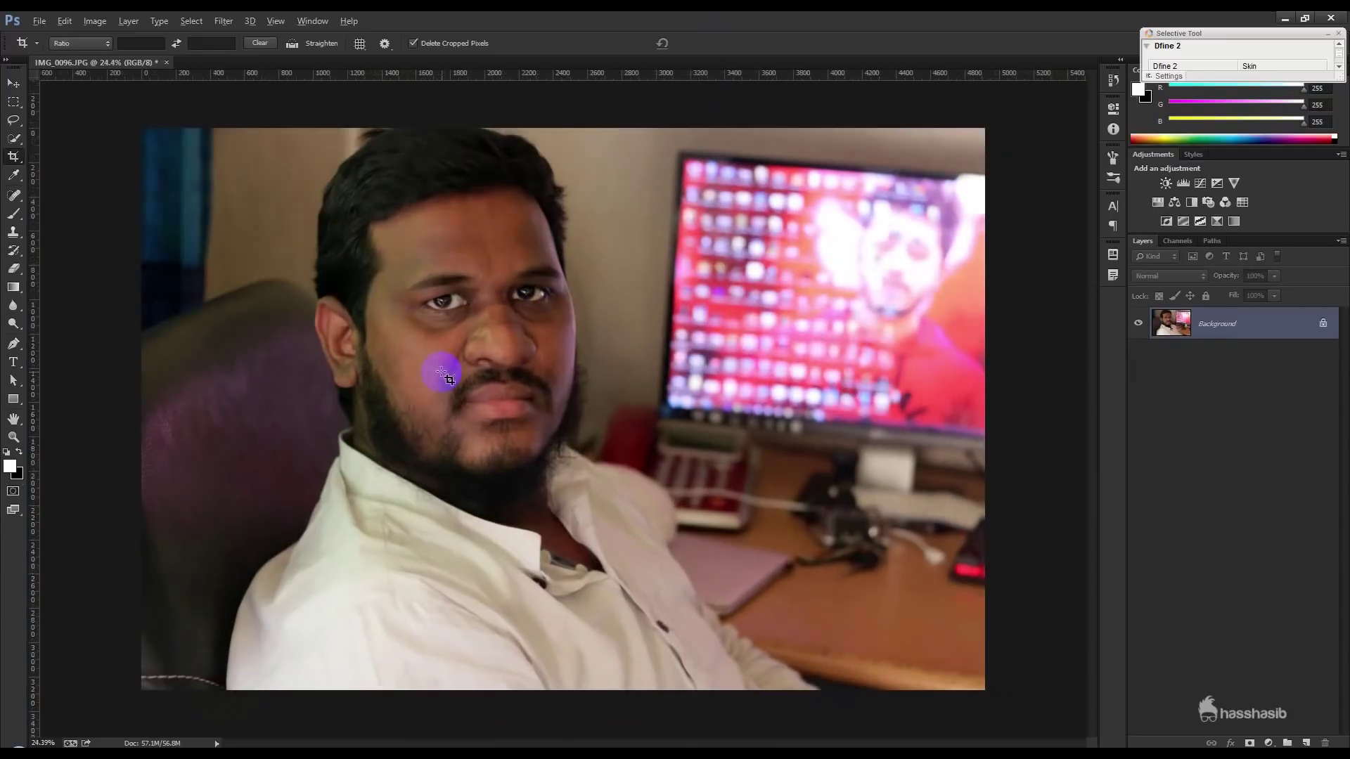
{"action": "left_click", "coordinate": [14, 83]}
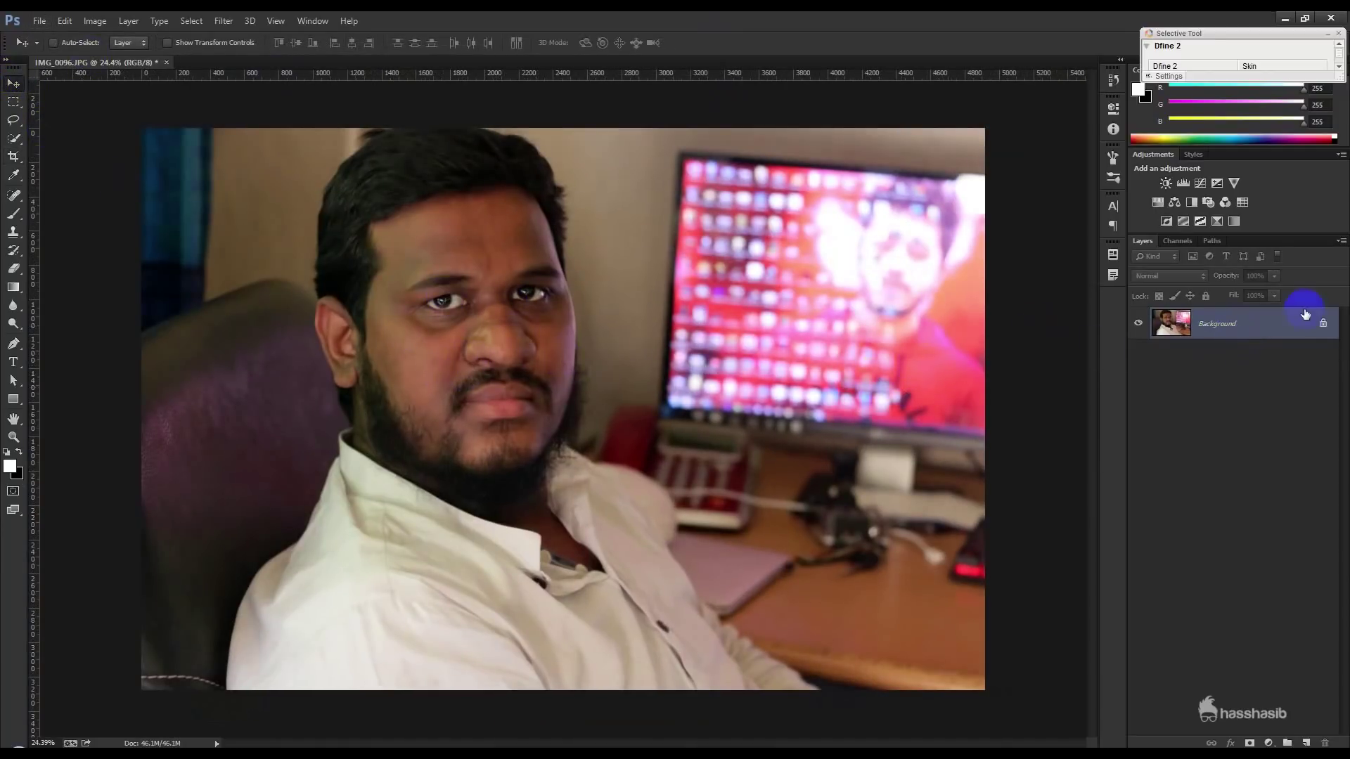
Duplicate the Background layer and name the copy 'Blur'
{"action": "right_click", "coordinate": [1268, 322]}
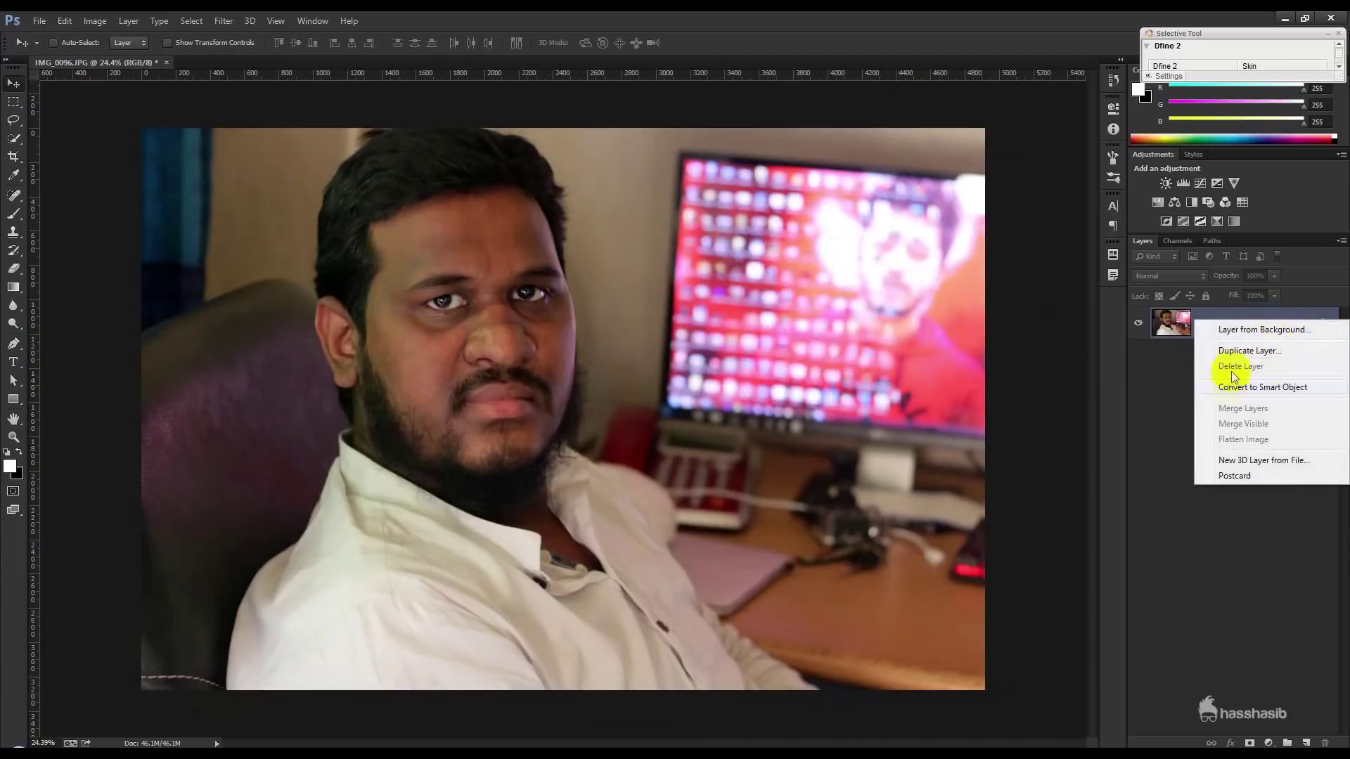
{"action": "left_click", "coordinate": [1249, 351]}
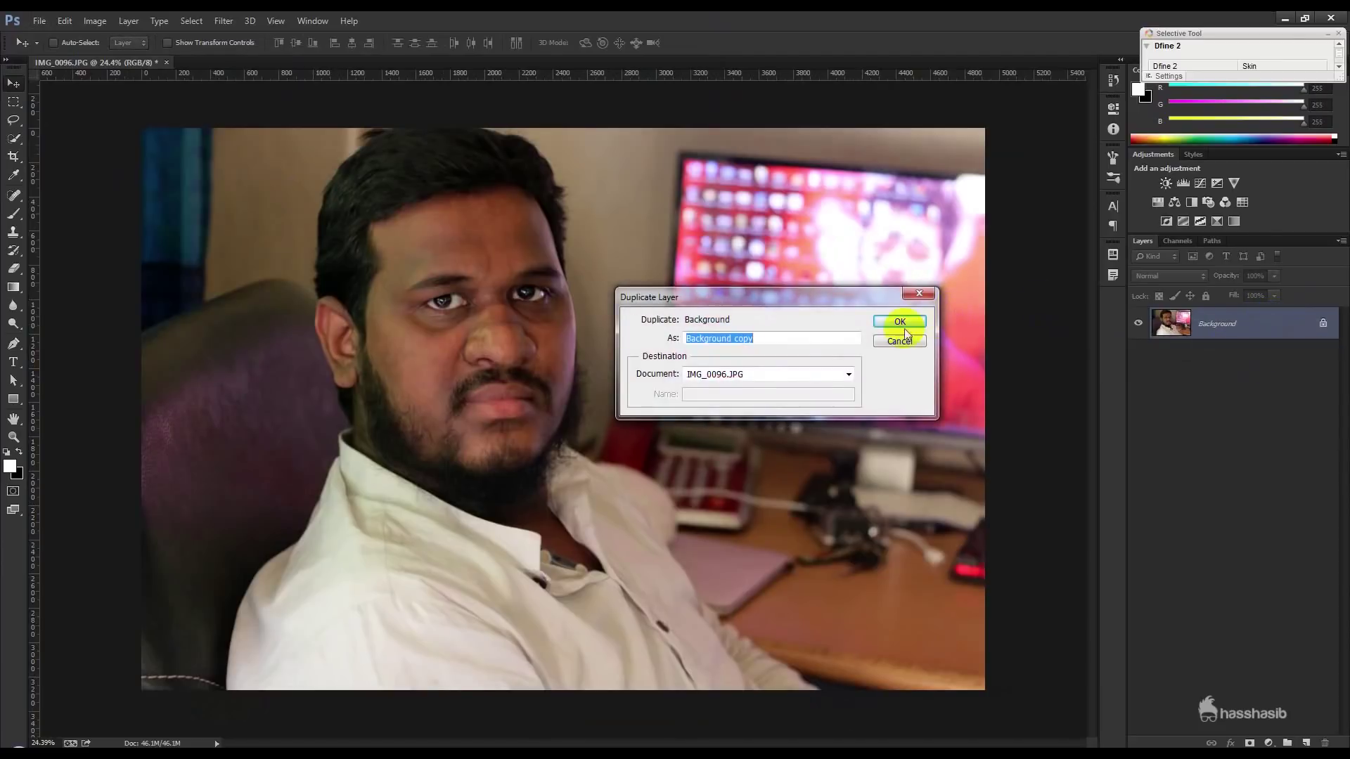
{"action": "left_click", "coordinate": [901, 322]}
{"action": "double_click", "coordinate": [1220, 324]}
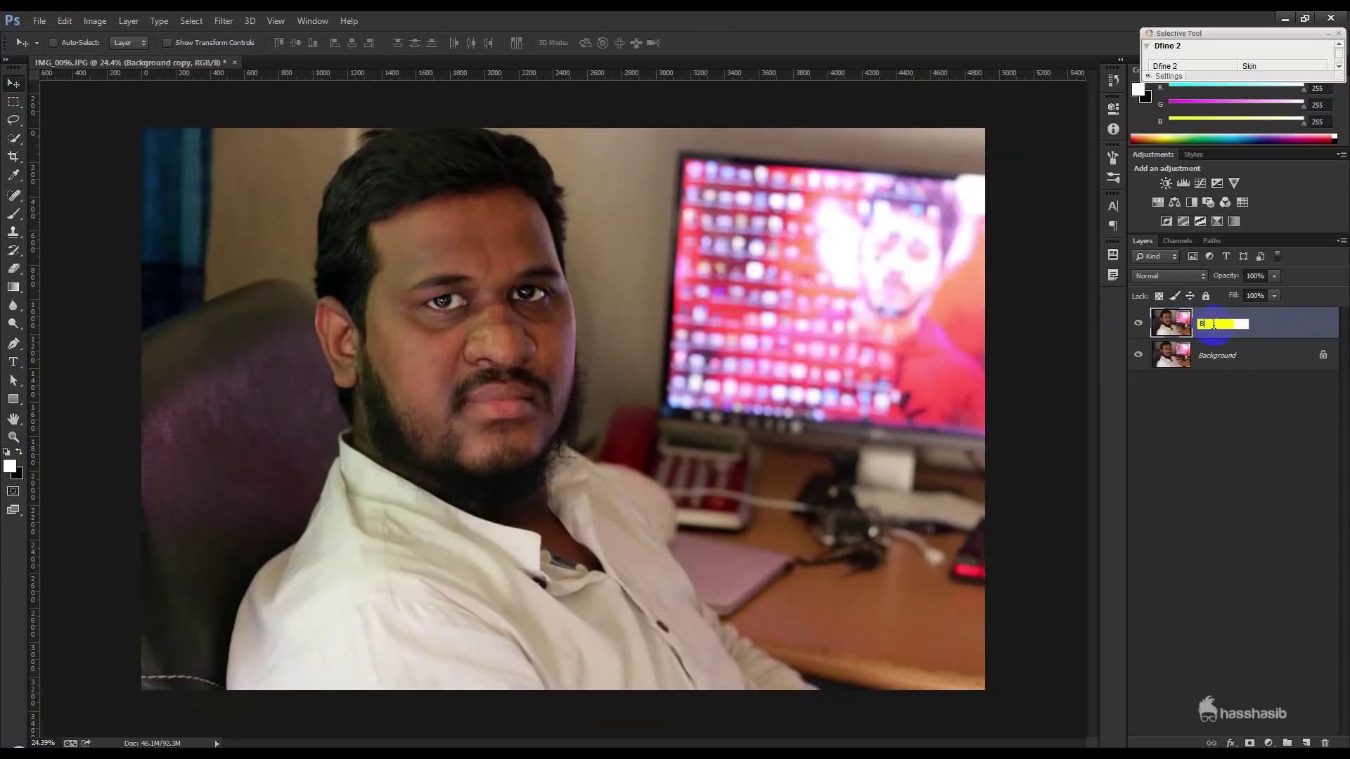
{"action": "key", "text": "Return"}
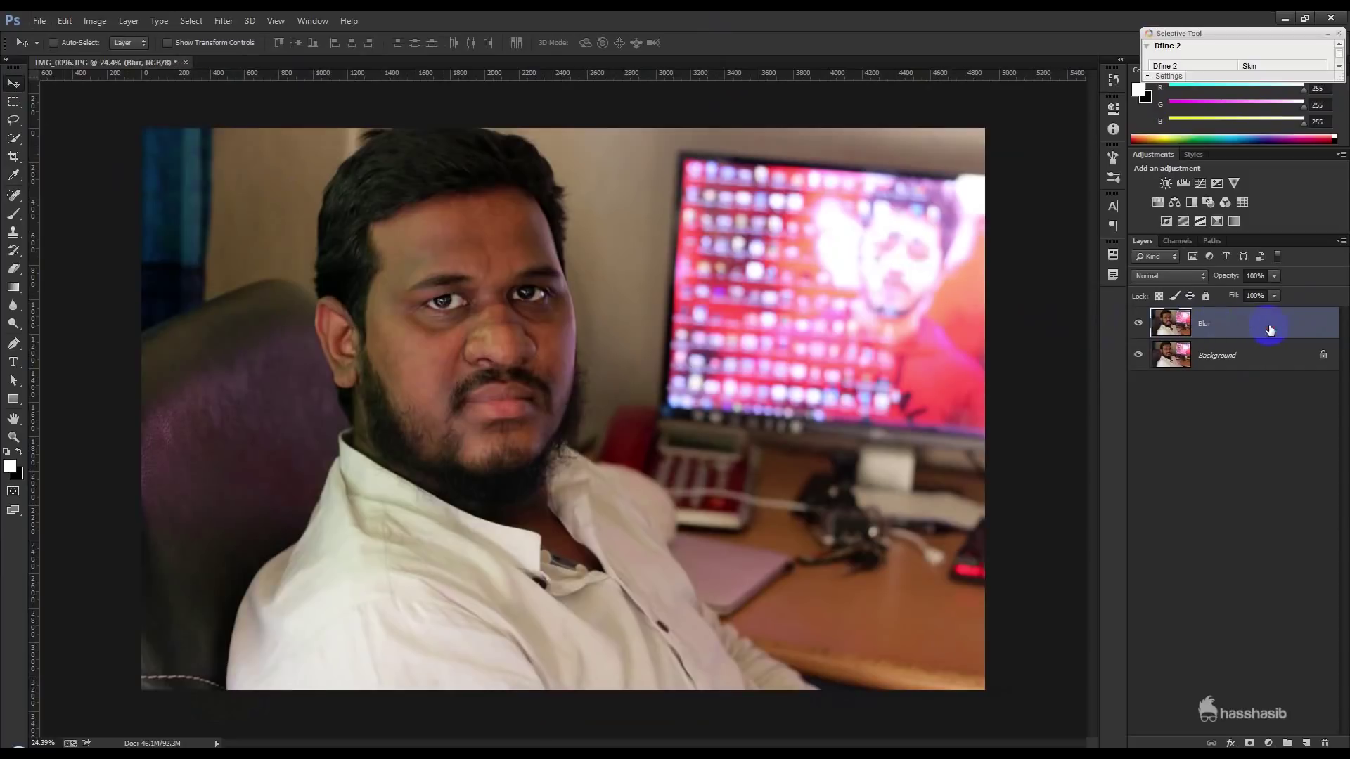
Duplicate Blur as a hidden 'Sharp' layer and make Blur active again
{"action": "key", "text": "ctrl+j"}
{"action": "type", "text": "Sharp"}
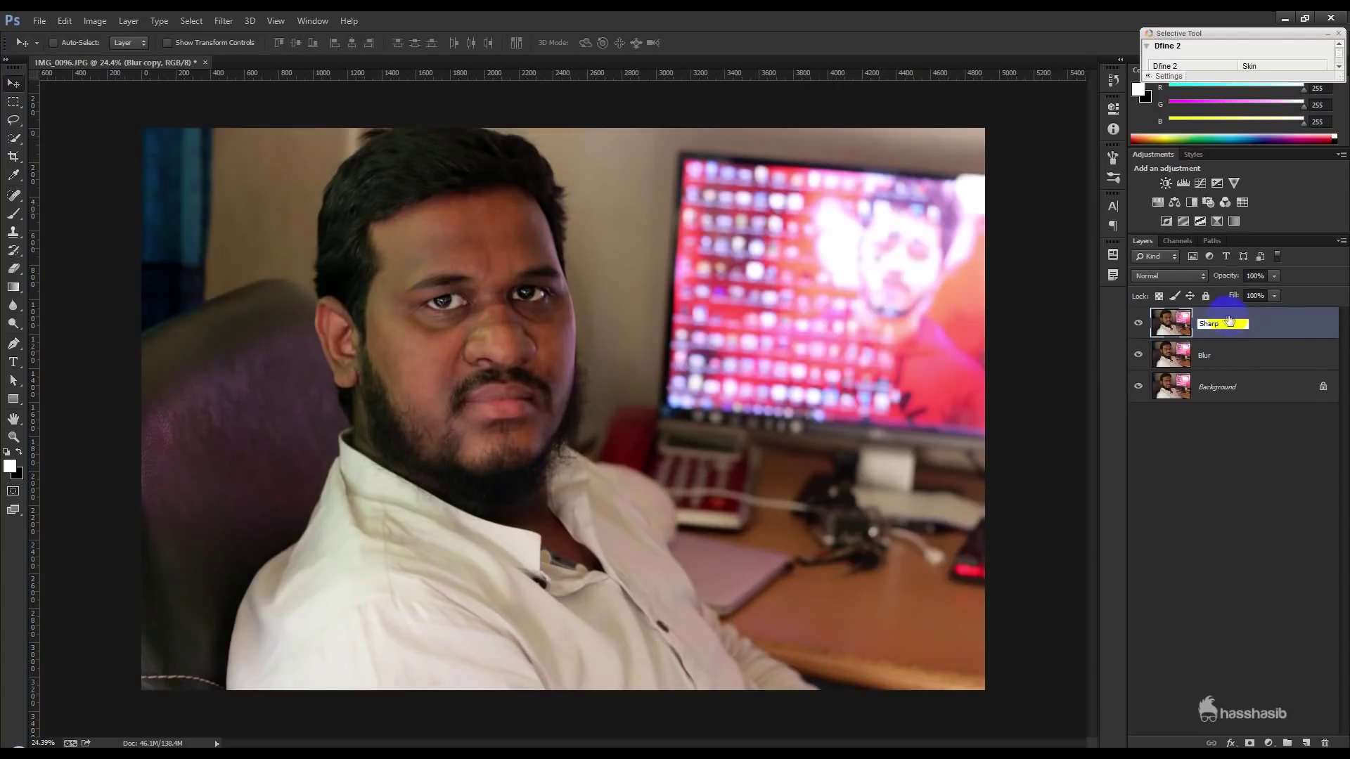
{"action": "key", "text": "Return"}
{"action": "left_click", "coordinate": [1139, 324]}
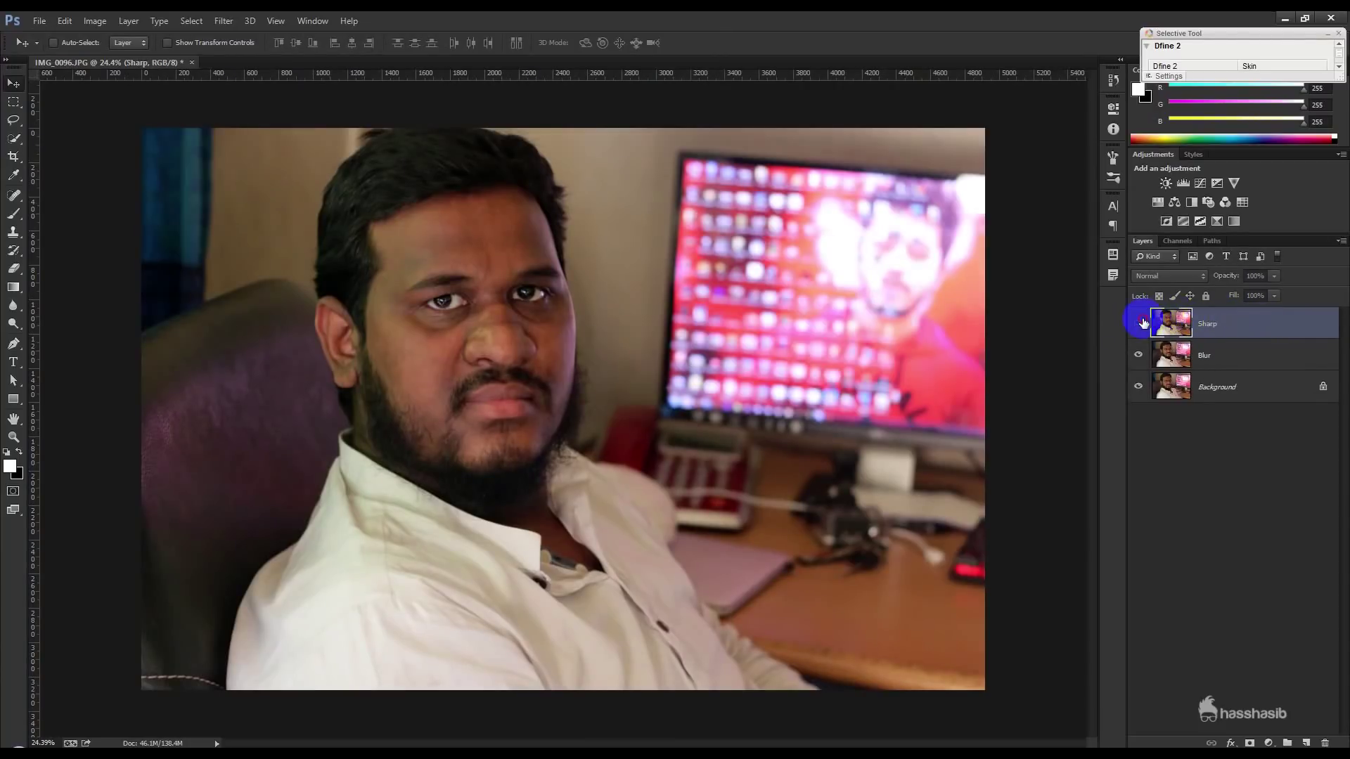
{"action": "left_click", "coordinate": [1235, 364]}
{"action": "left_click", "coordinate": [234, 27]}
{"action": "mouse_move", "coordinate": [230, 196]}
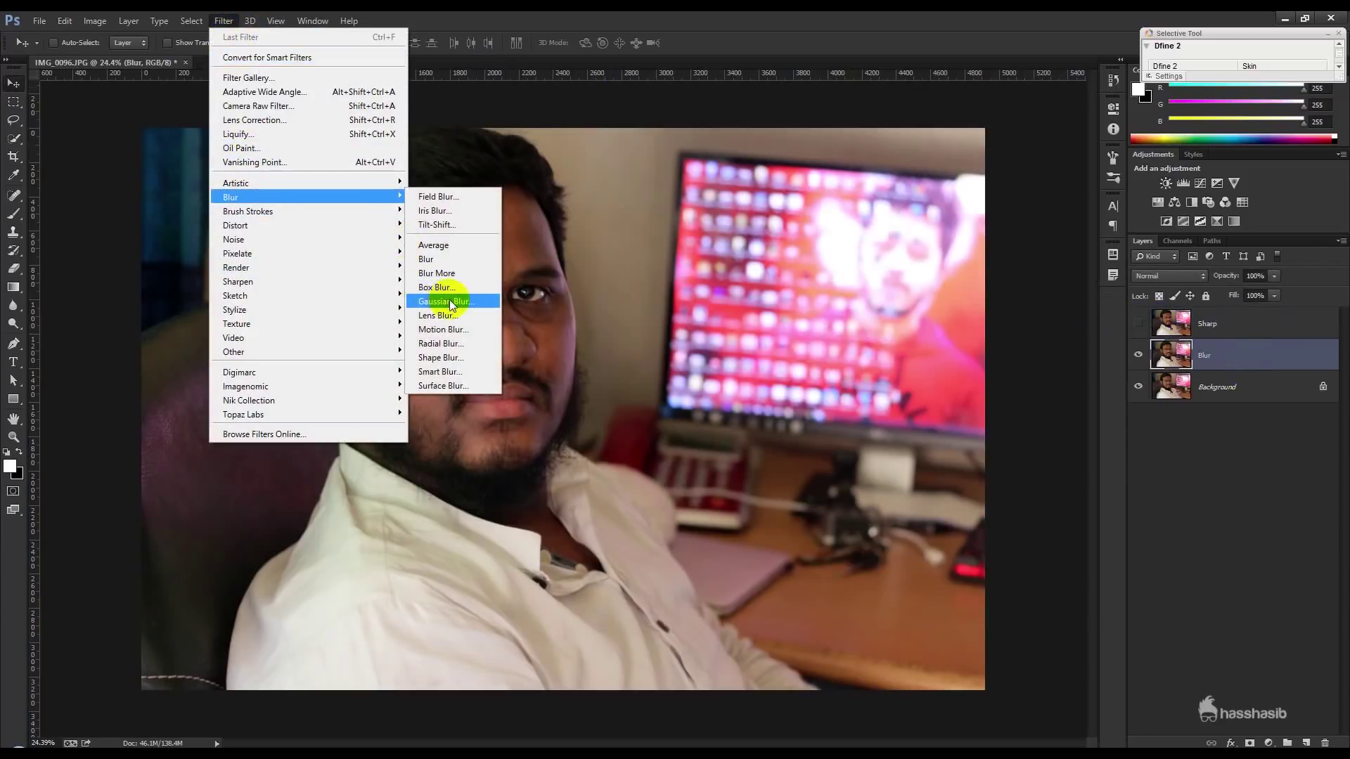
Apply an 8-pixel Gaussian Blur to the Blur layer, then show and select Sharp
{"action": "left_click", "coordinate": [450, 303]}
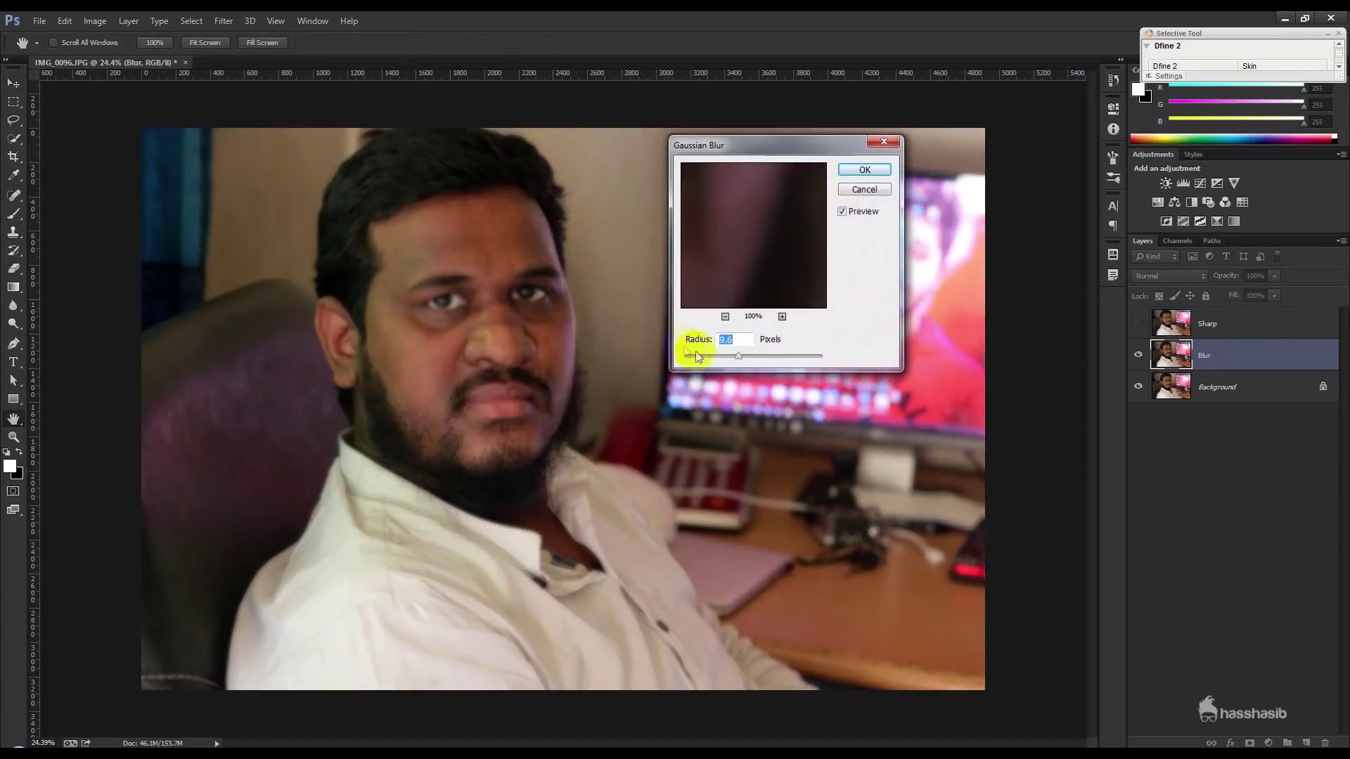
{"action": "mouse_move", "coordinate": [702, 257]}
{"action": "left_mouse_down"}
{"action": "mouse_move", "coordinate": [768, 220]}
{"action": "mouse_move", "coordinate": [782, 261]}
{"action": "mouse_move", "coordinate": [766, 262]}
{"action": "mouse_move", "coordinate": [771, 230]}
{"action": "left_mouse_up"}
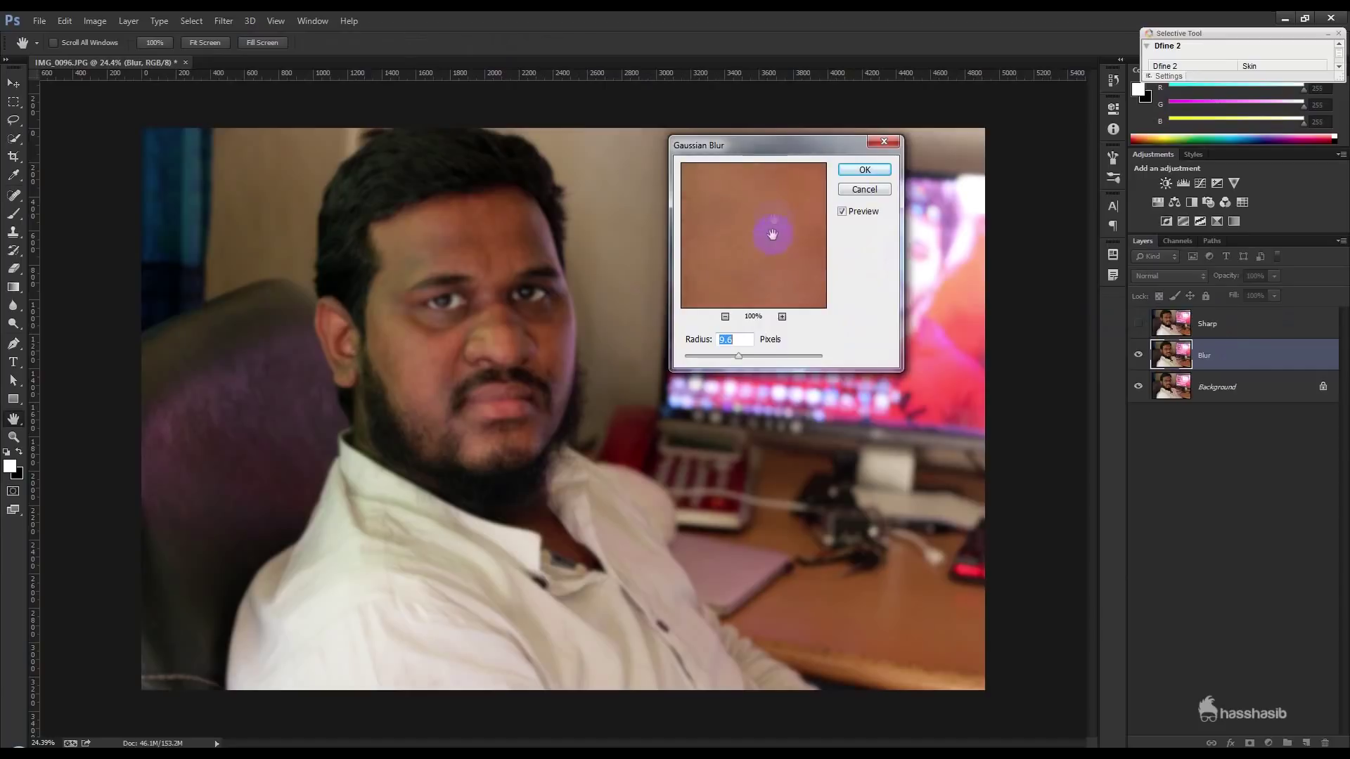
{"action": "left_click", "coordinate": [724, 317]}
{"action": "left_click_drag", "start_coordinate": [744, 281], "coordinate": [744, 266]}
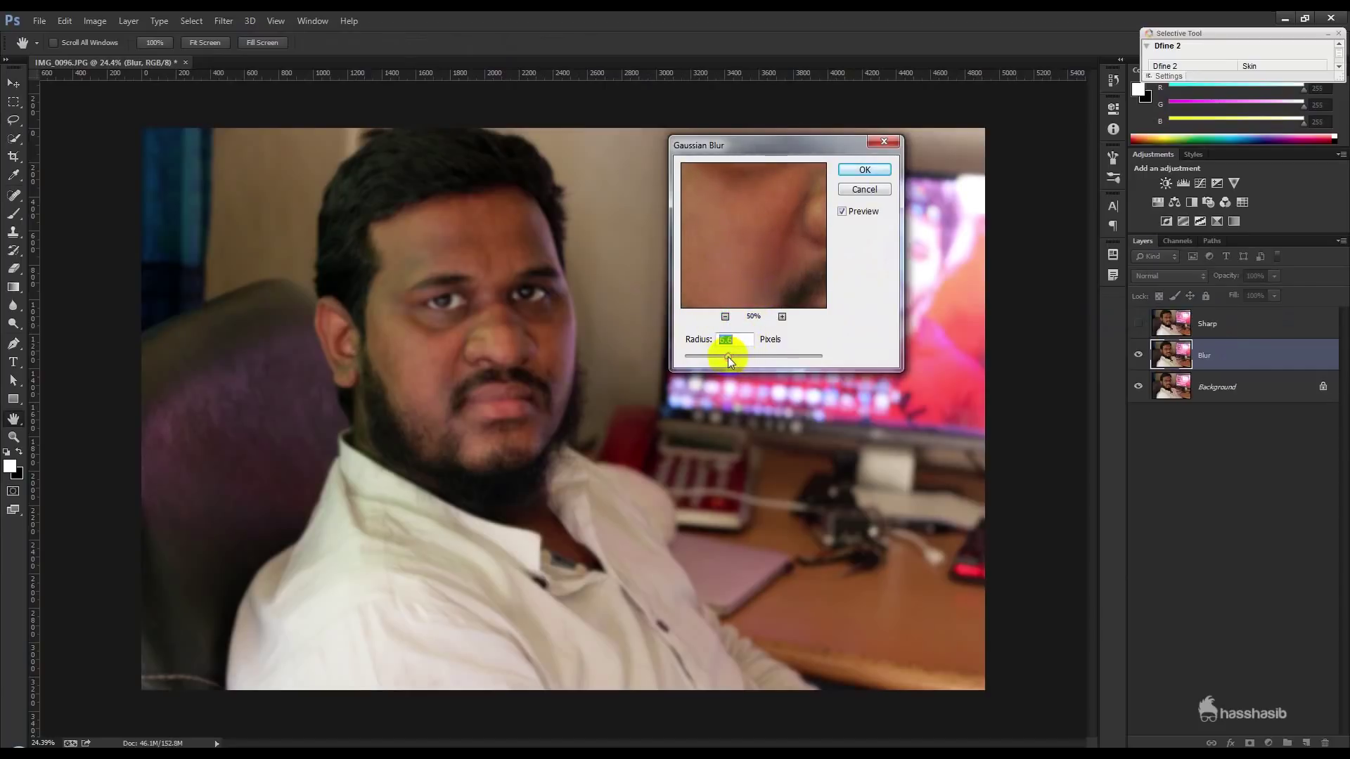
{"action": "left_click_drag", "start_coordinate": [727, 355], "coordinate": [734, 355]}
{"action": "left_click", "coordinate": [864, 170]}
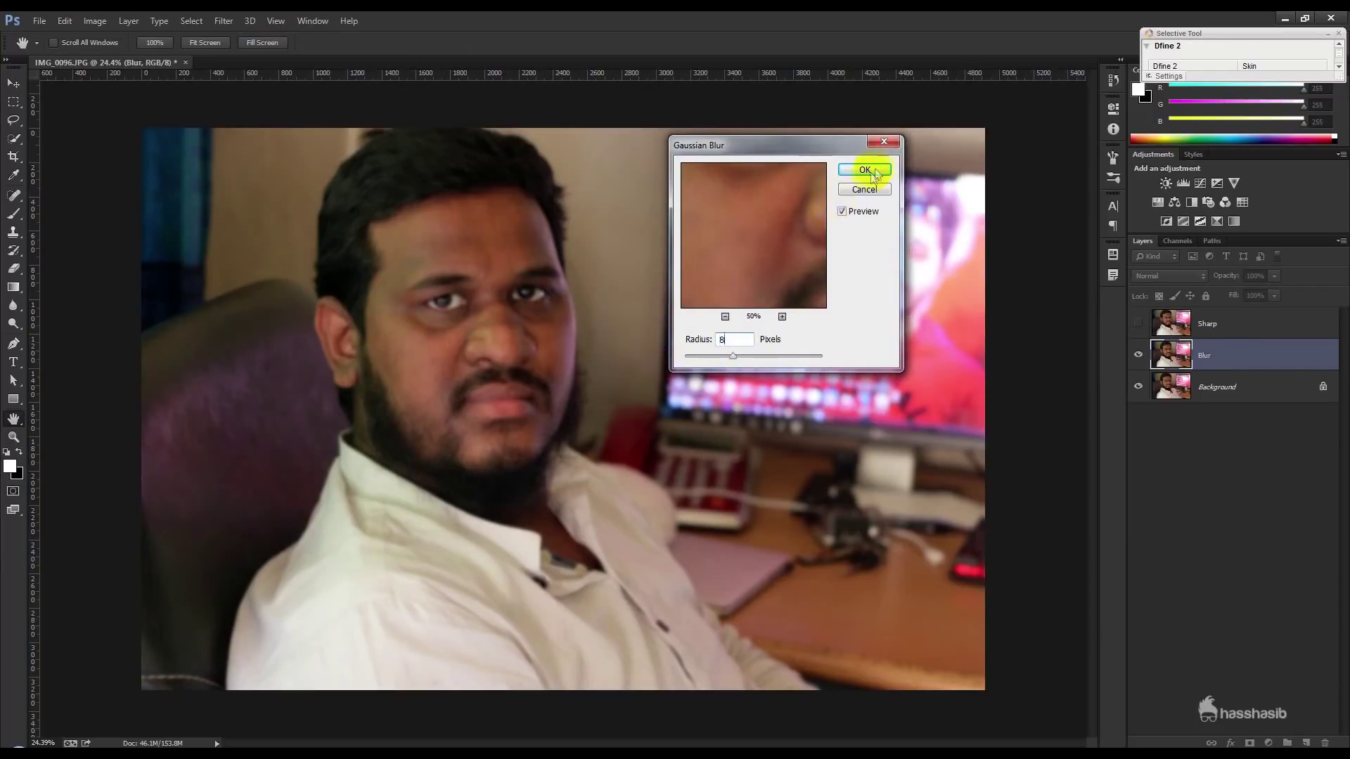
{"action": "left_click", "coordinate": [1266, 331]}
{"action": "left_click", "coordinate": [1139, 324]}
Apply Image on Sharp: subtract the Blur layer with scale 2 and offset 128
{"action": "left_click", "coordinate": [94, 22]}
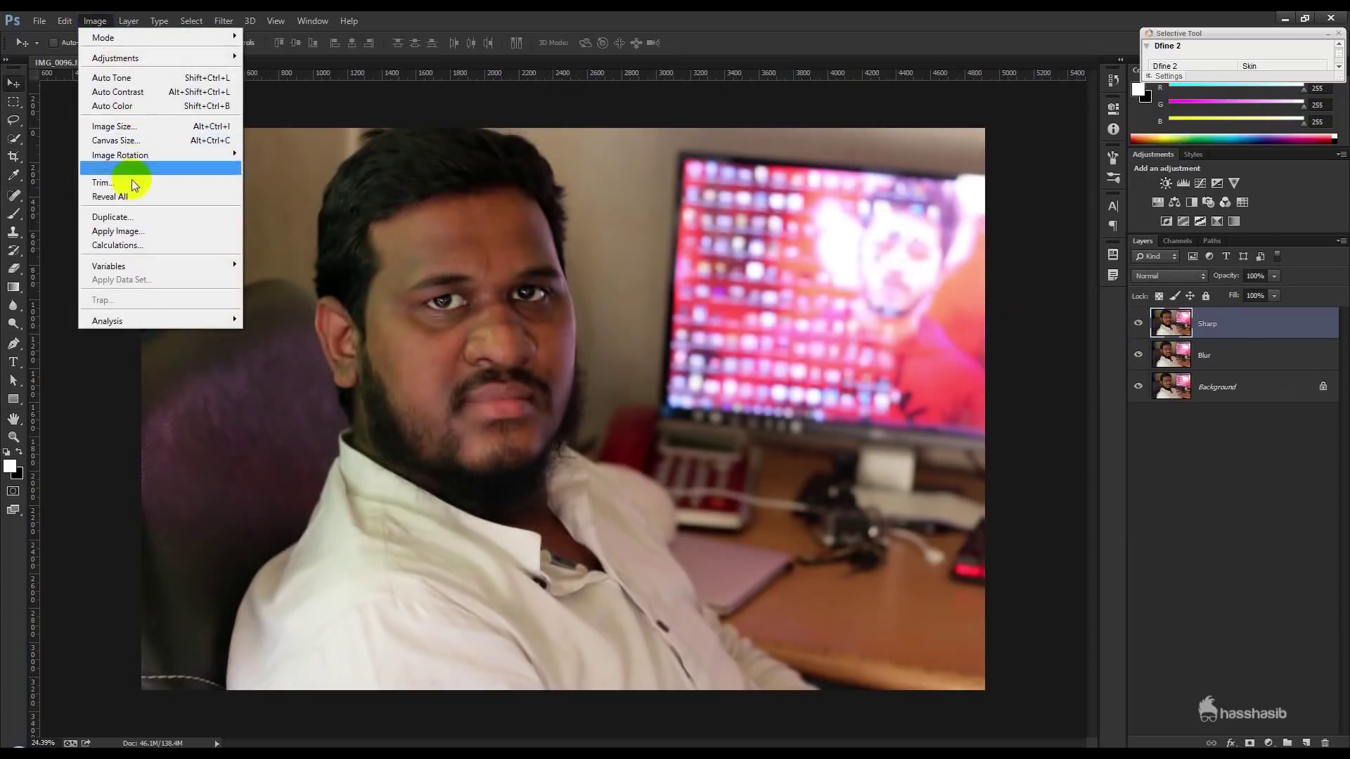
{"action": "left_click", "coordinate": [139, 233]}
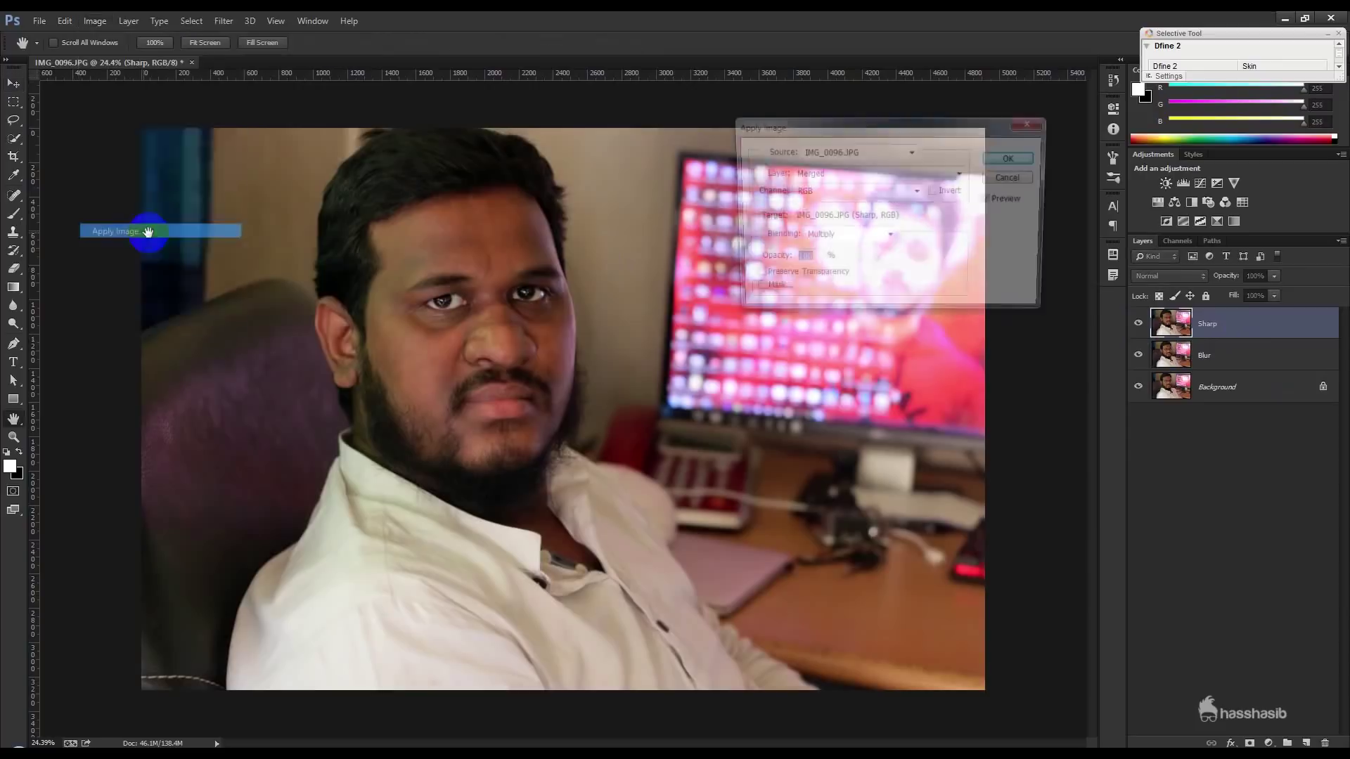
{"action": "left_click", "coordinate": [816, 173]}
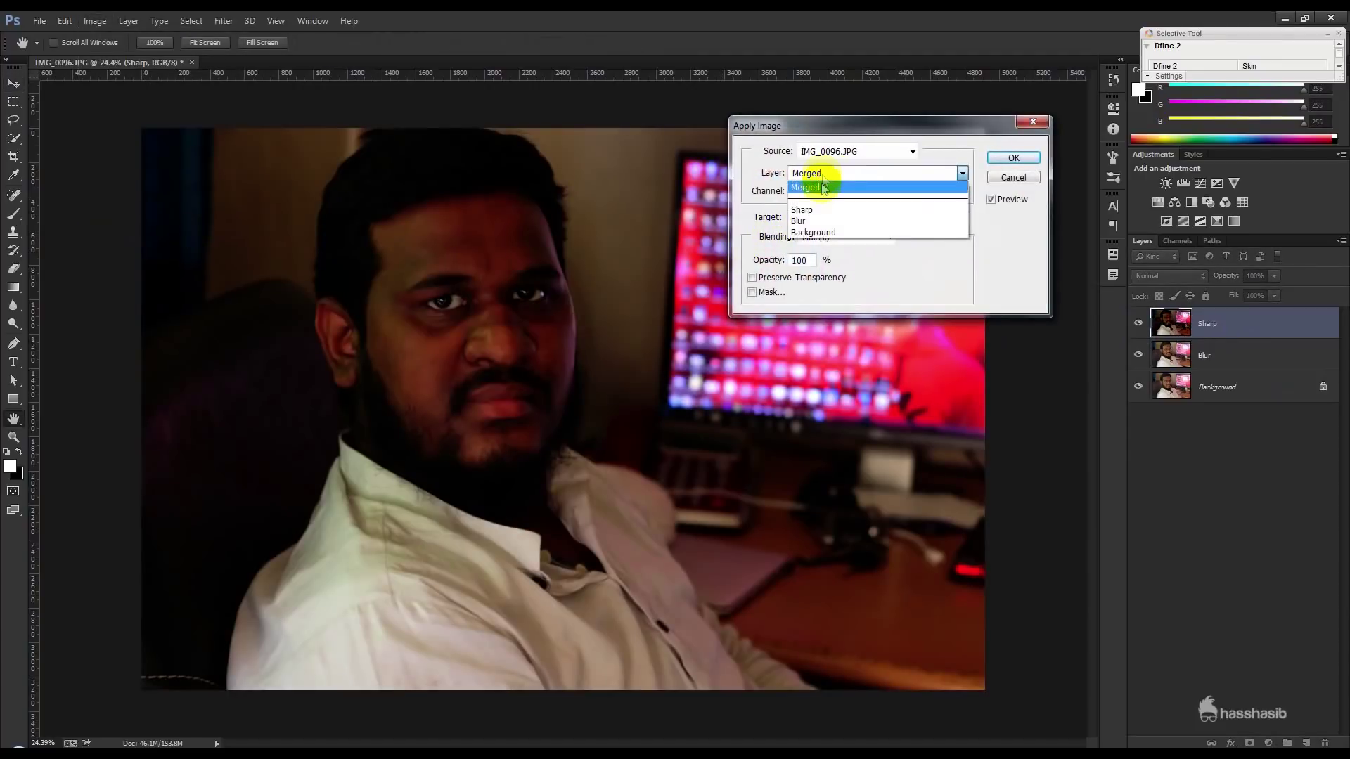
{"action": "left_click", "coordinate": [805, 222]}
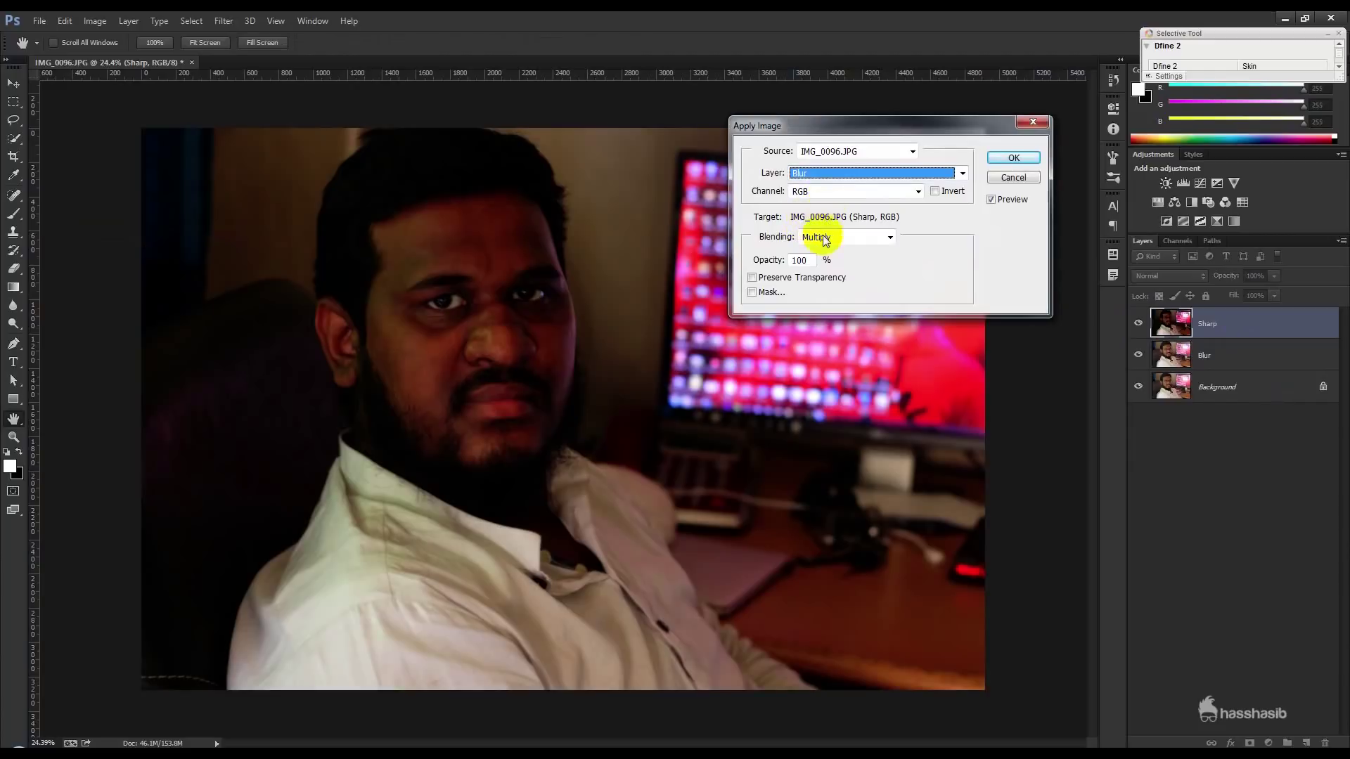
{"action": "left_click", "coordinate": [815, 237]}
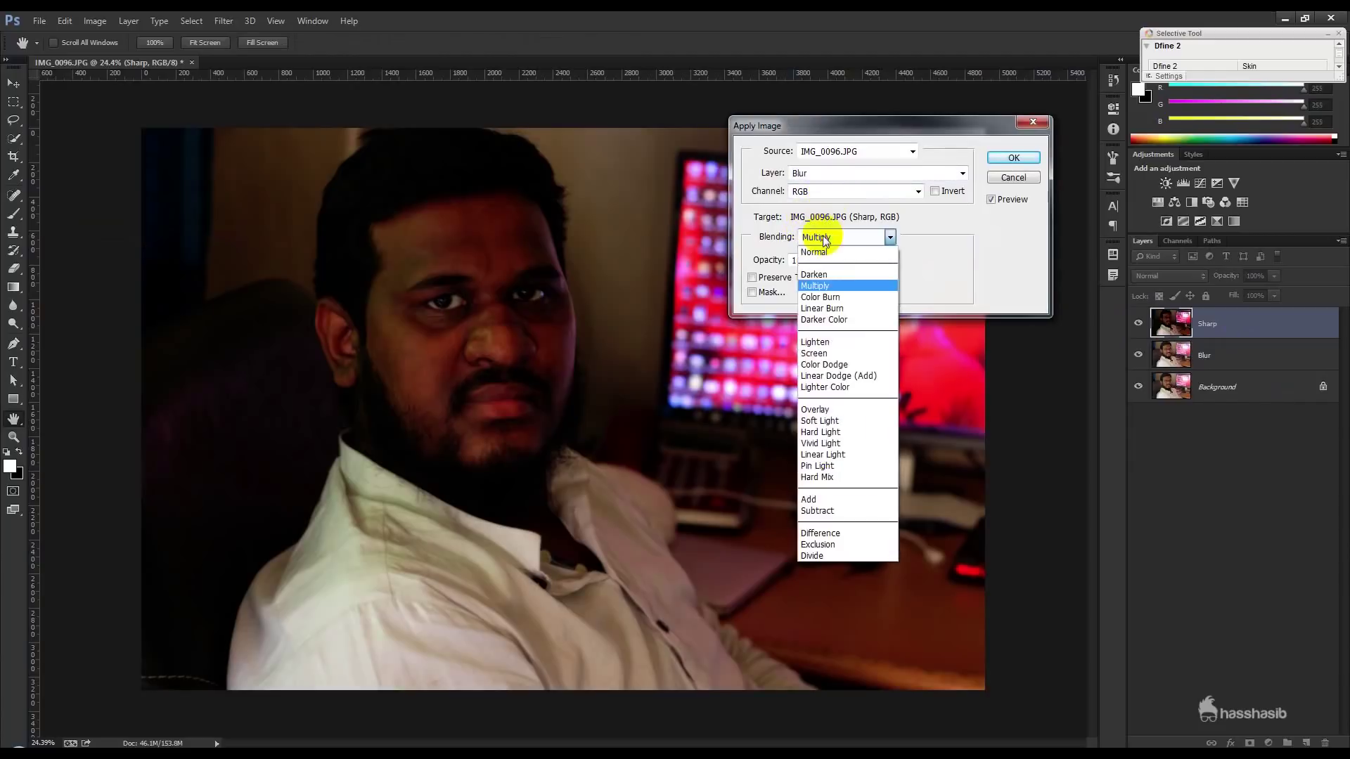
{"action": "left_click", "coordinate": [836, 509]}
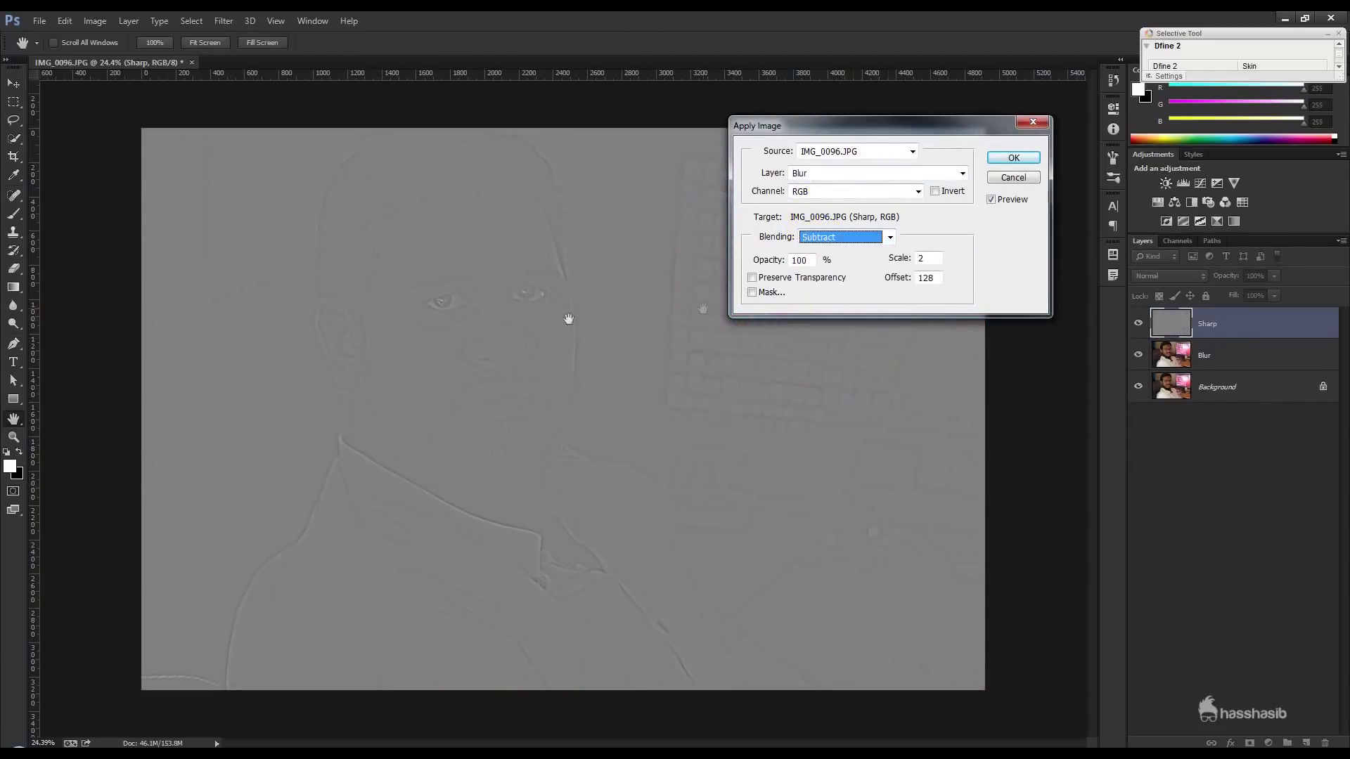
{"action": "double_click", "coordinate": [923, 258]}
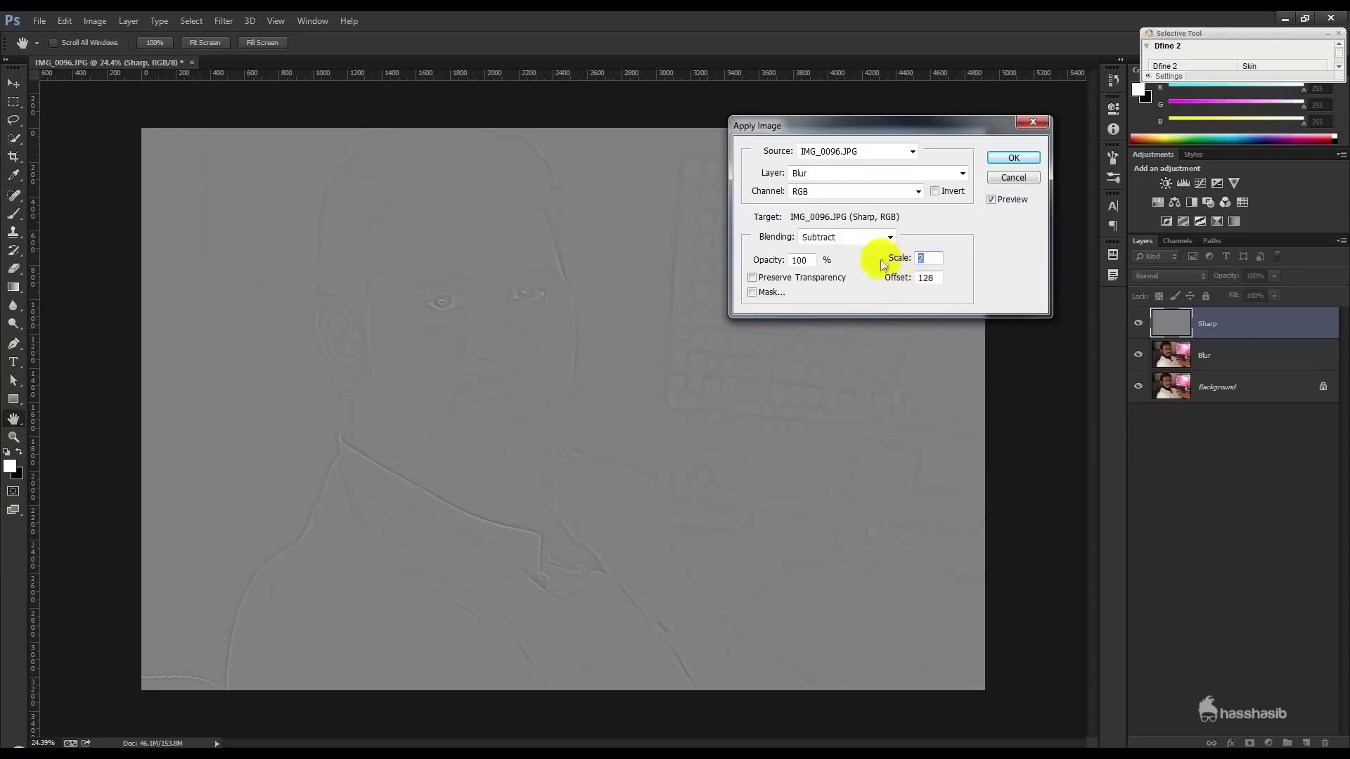
{"action": "double_click", "coordinate": [932, 277]}
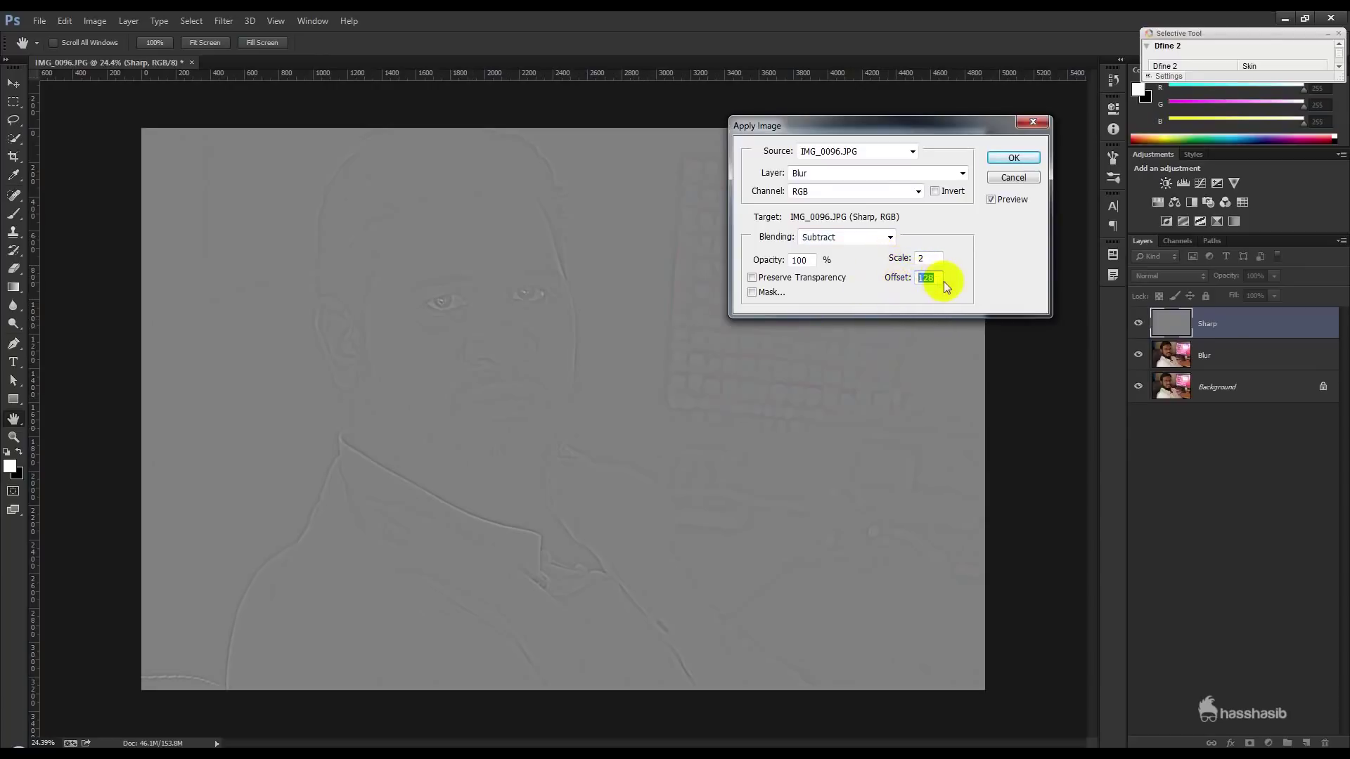
{"action": "left_click", "coordinate": [934, 259]}
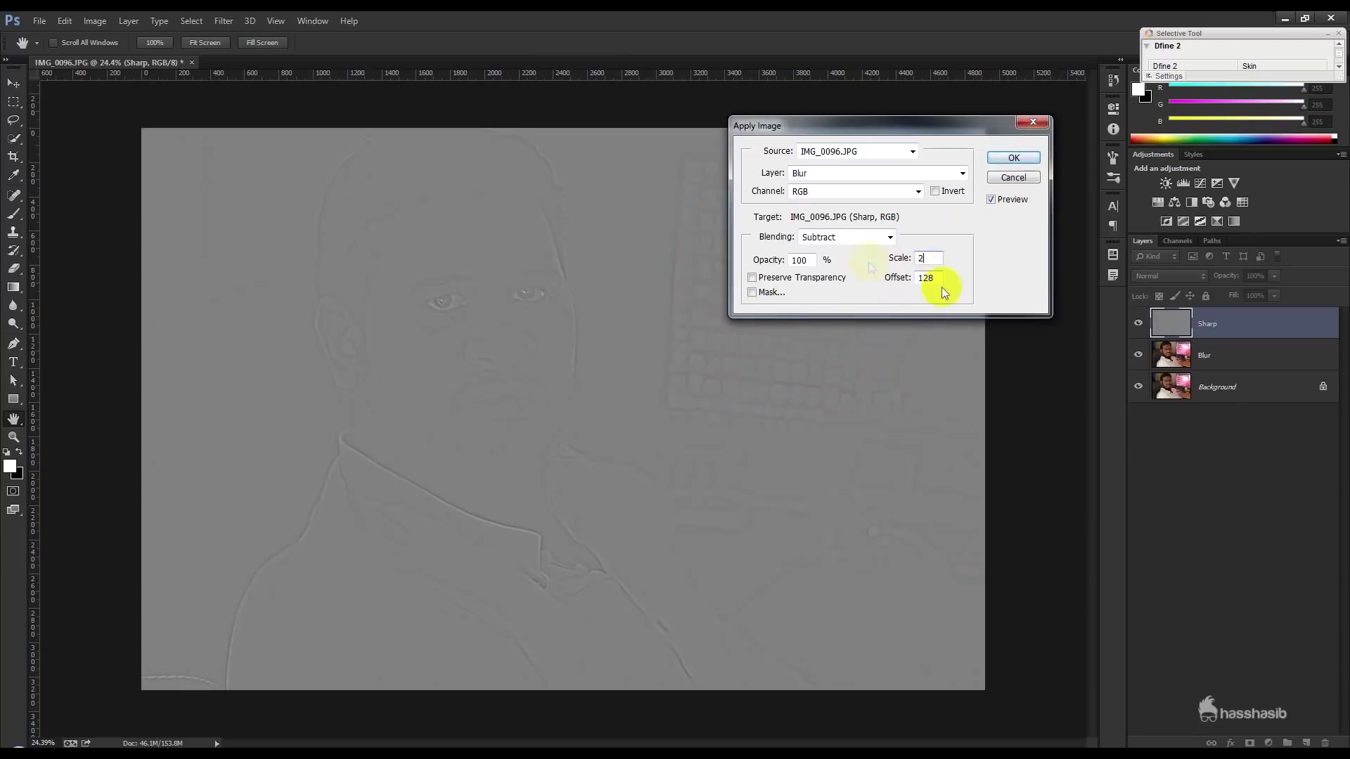
{"action": "left_click", "coordinate": [1022, 157]}
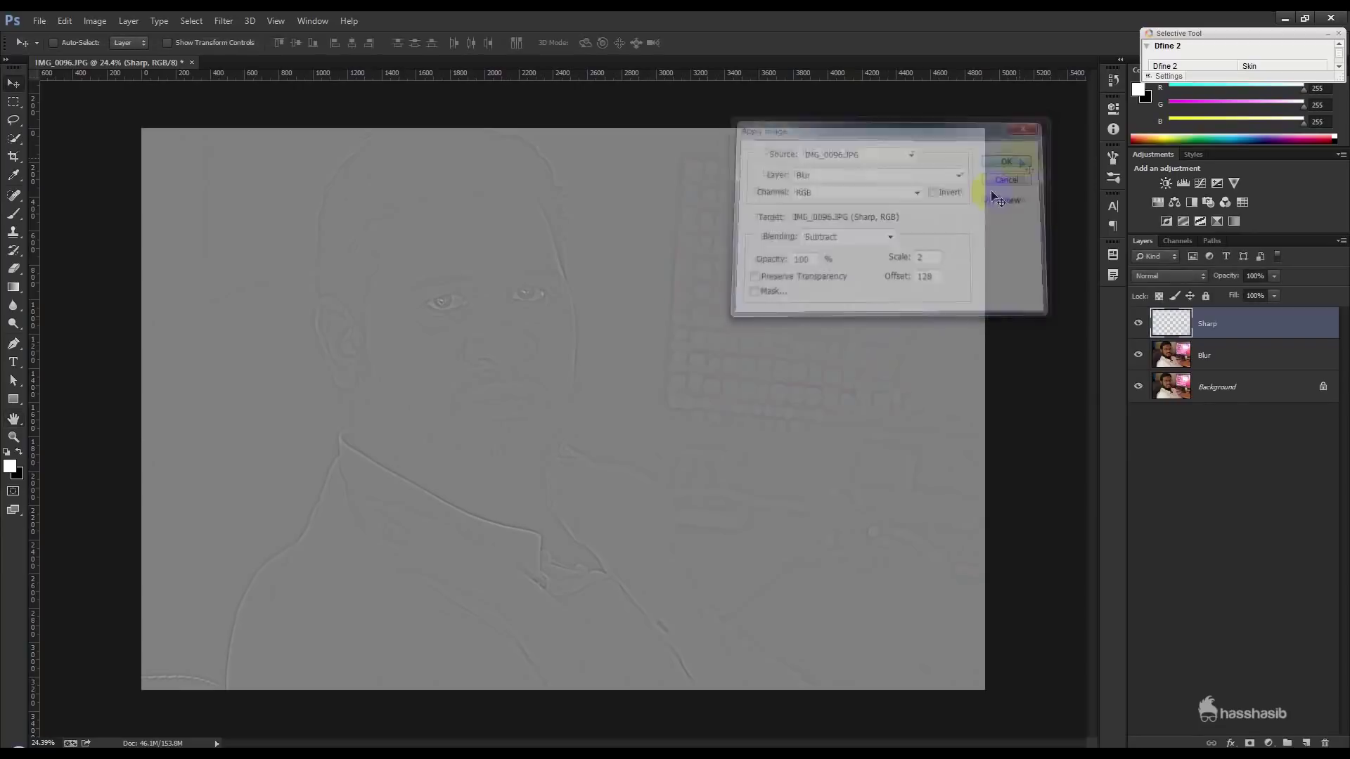
Set the Sharp layer to Linear Light, compare it on and off, then select Blur
{"action": "left_click", "coordinate": [1169, 277]}
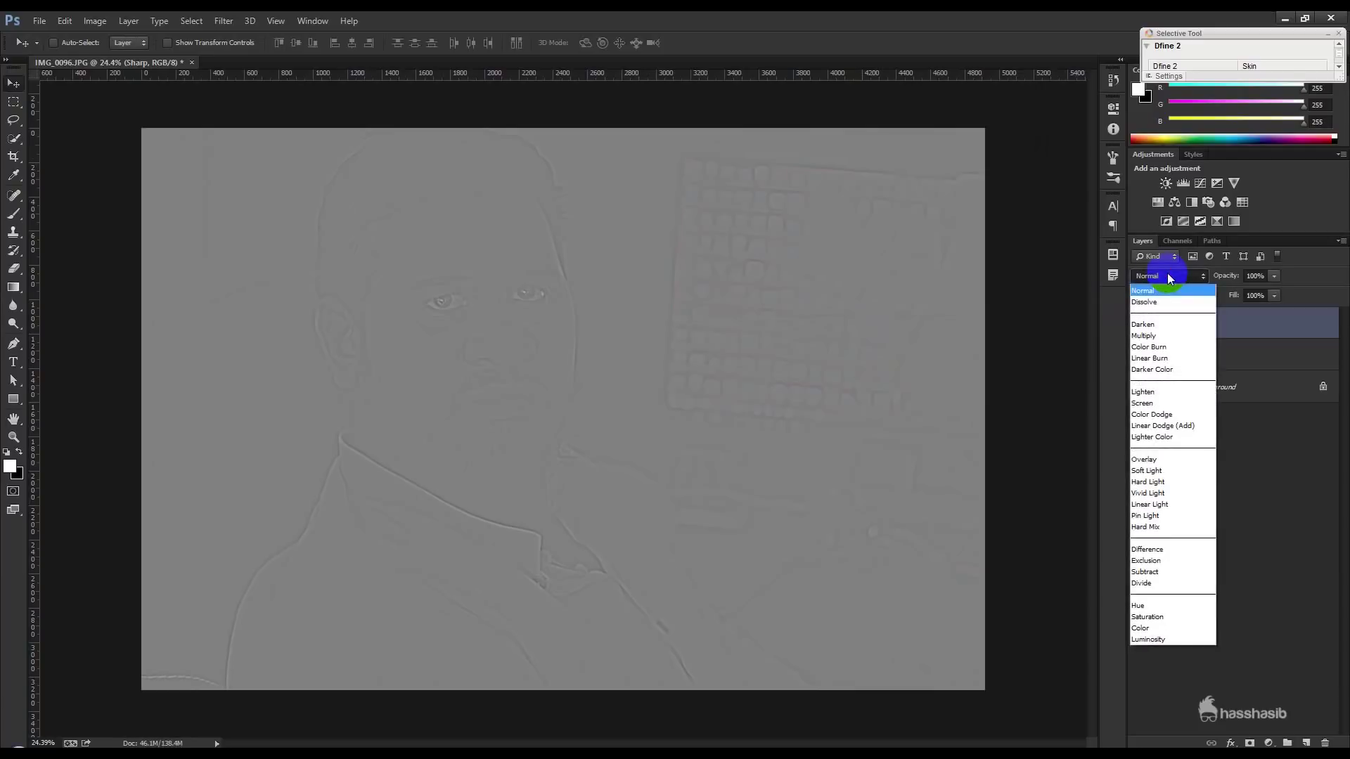
{"action": "left_click", "coordinate": [1167, 504]}
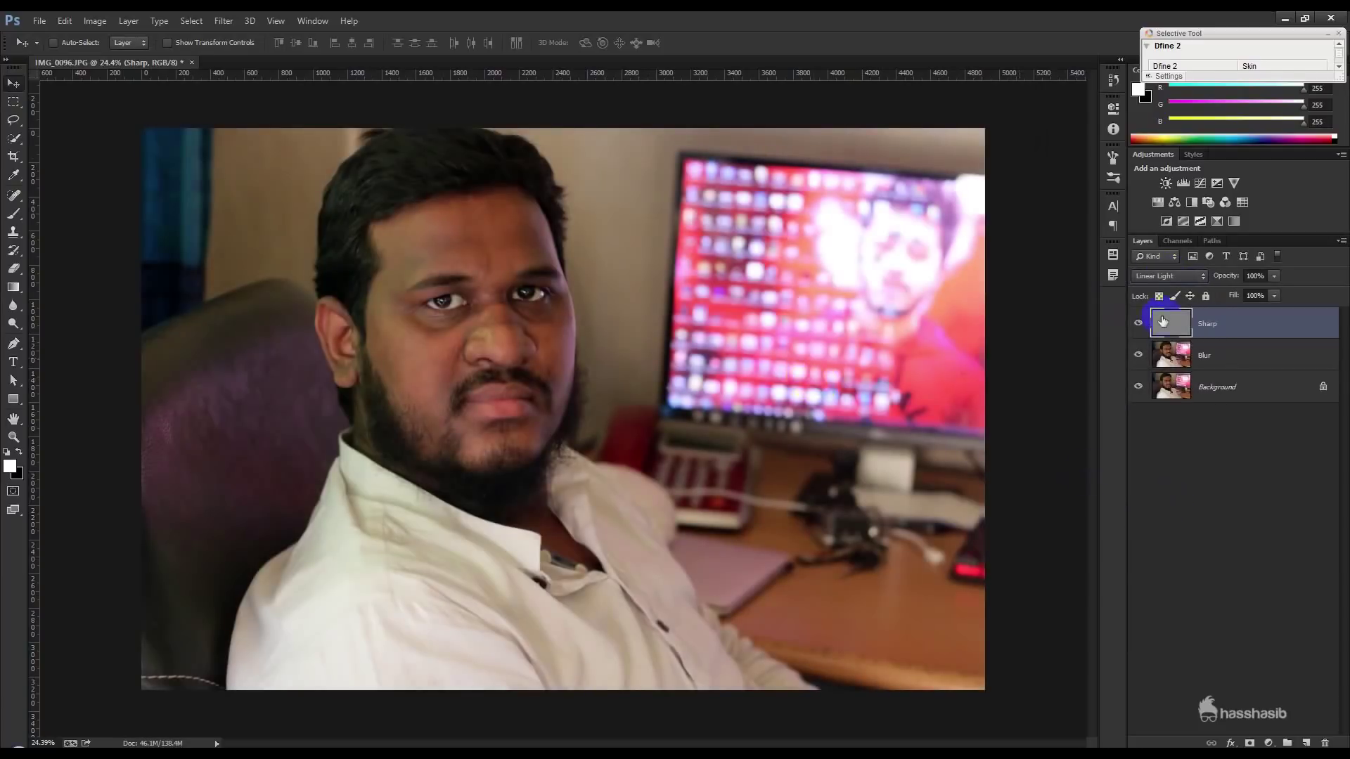
{"action": "left_click", "coordinate": [1138, 324]}
{"action": "left_click", "coordinate": [1138, 324]}
{"action": "scroll", "coordinate": [437, 309], "scroll_direction": "up", "scroll_amount": 1}
{"action": "scroll", "coordinate": [437, 309], "scroll_direction": "up", "scroll_amount": 2}
{"action": "scroll", "coordinate": [437, 309], "scroll_direction": "up", "scroll_amount": 1}
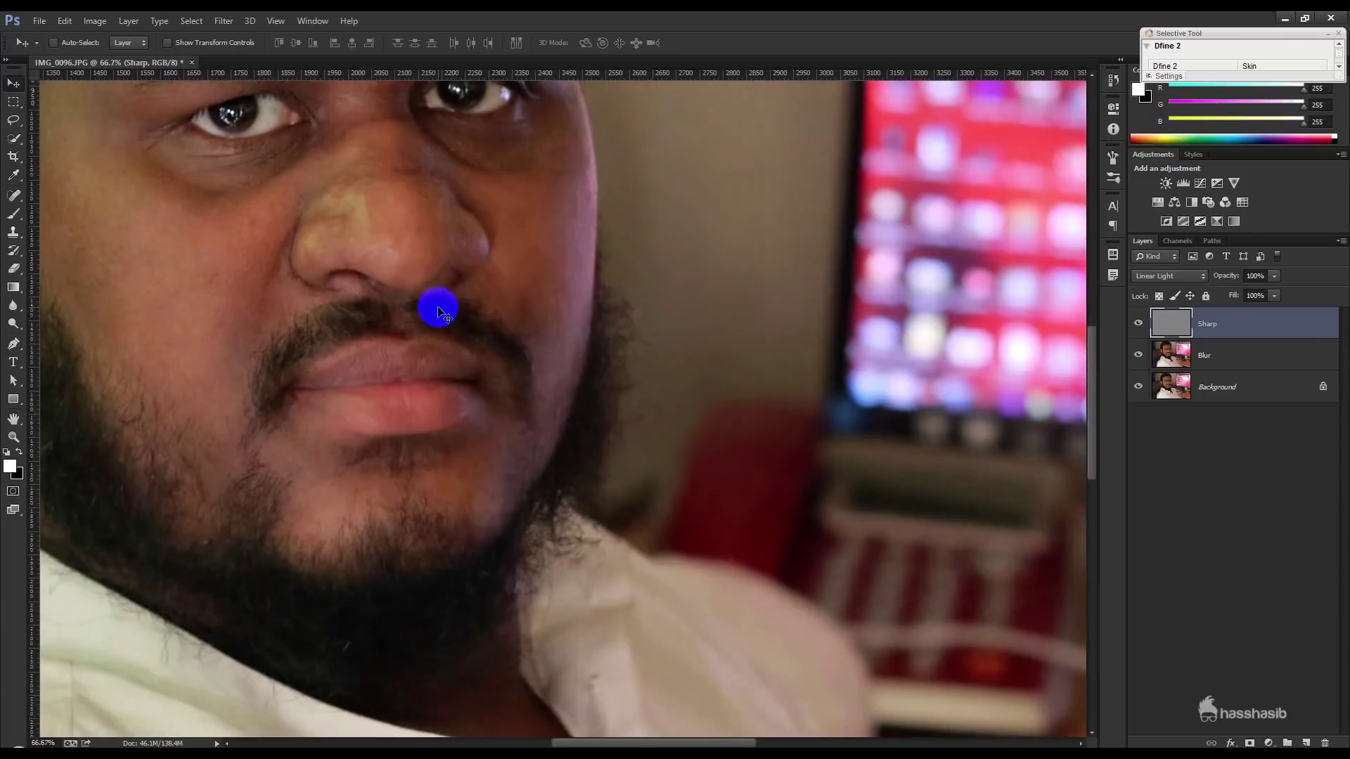
{"action": "left_click_drag", "start_coordinate": [331, 232], "coordinate": [613, 327]}
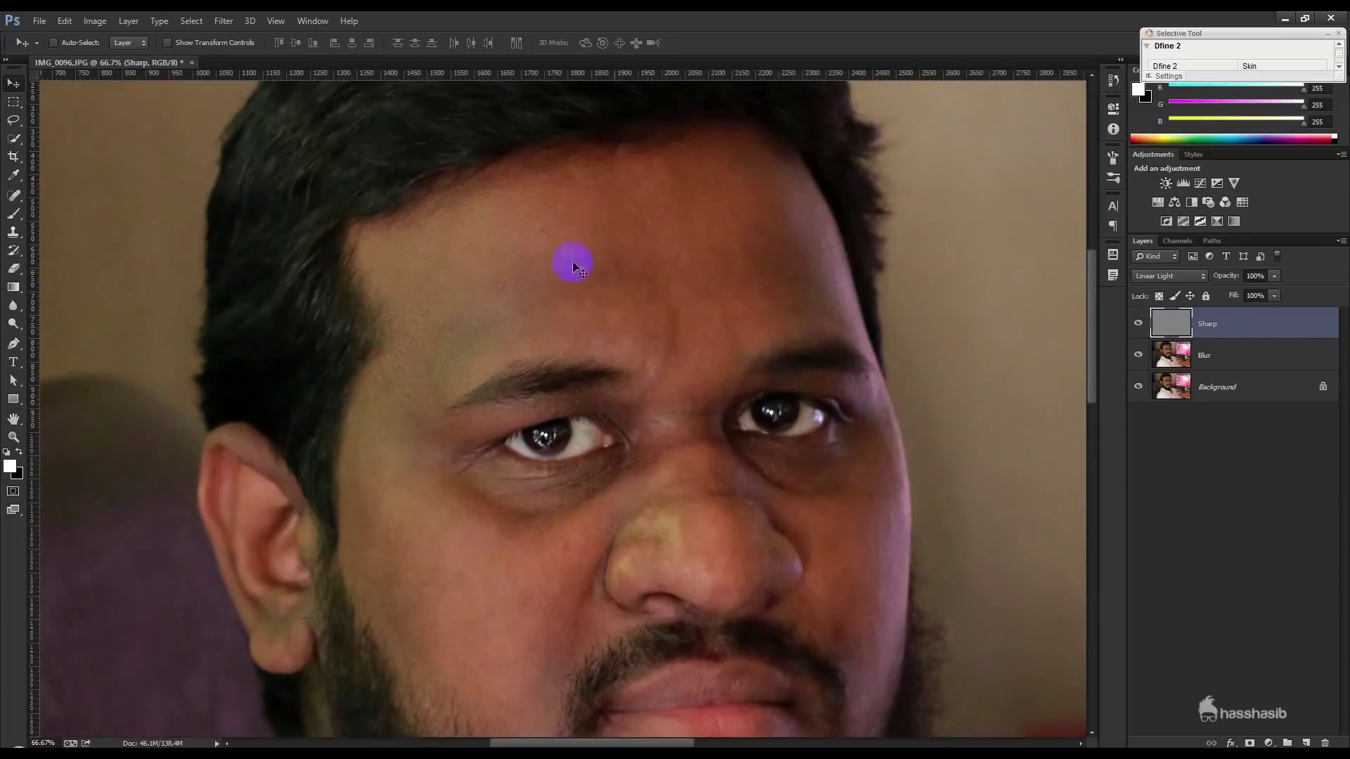
{"action": "left_click", "coordinate": [1220, 359]}
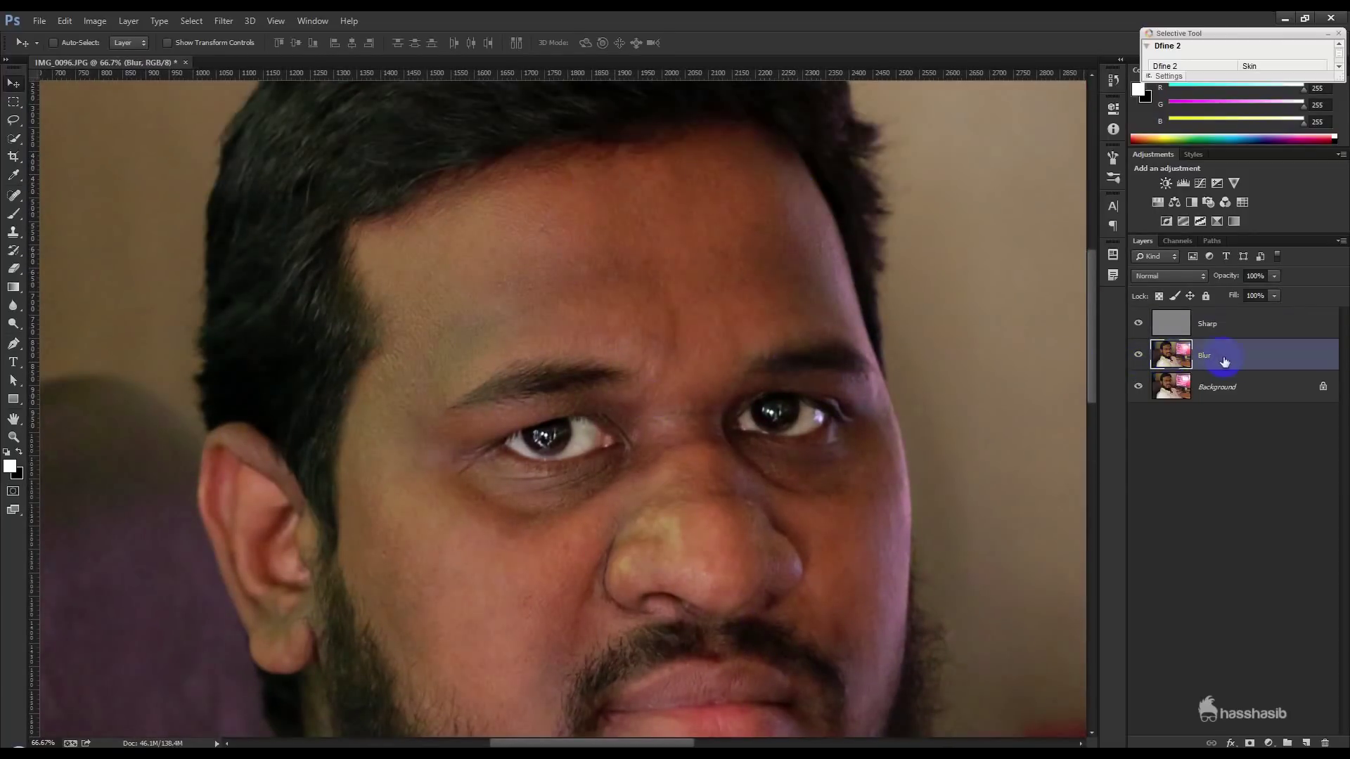
Choose the freehand Lasso with a 50 px feather
{"action": "left_click_drag", "start_coordinate": [13, 119], "coordinate": [88, 124]}
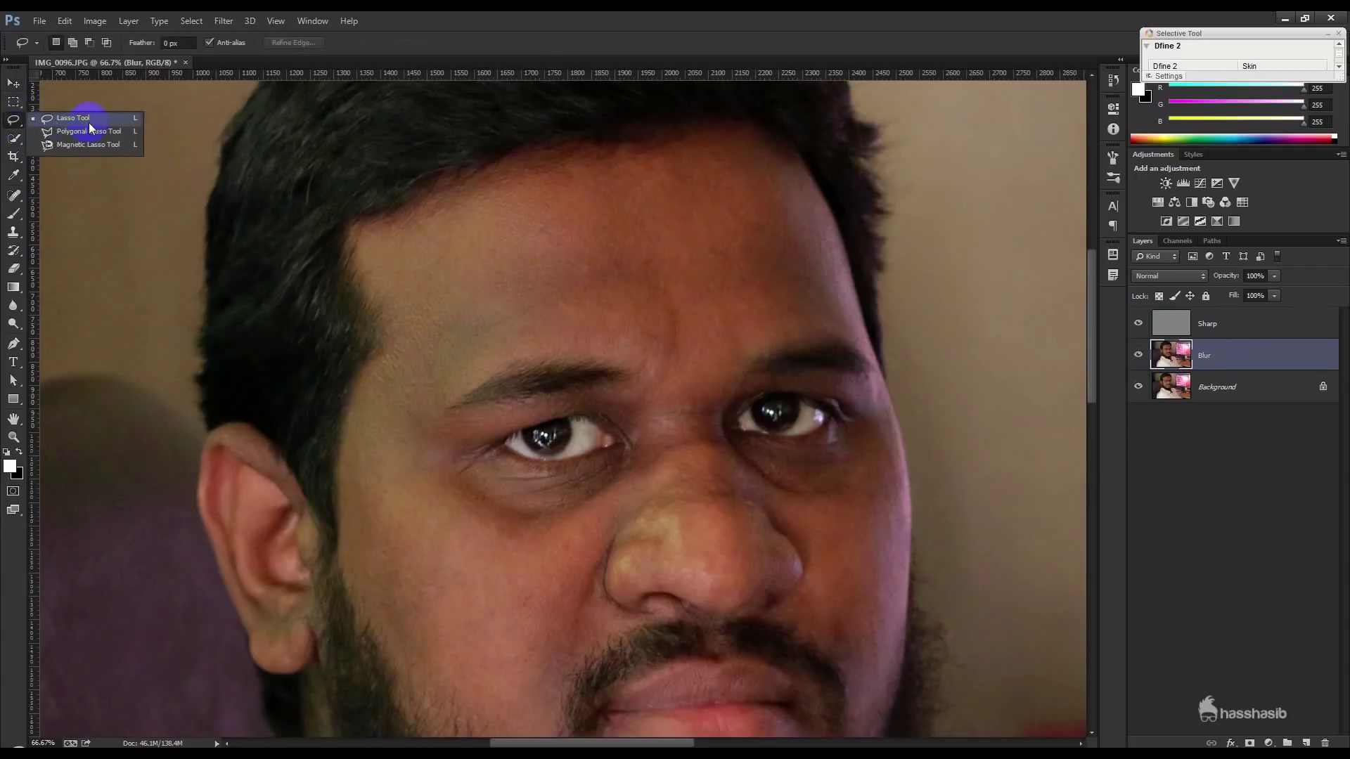
{"action": "left_click", "coordinate": [88, 122]}
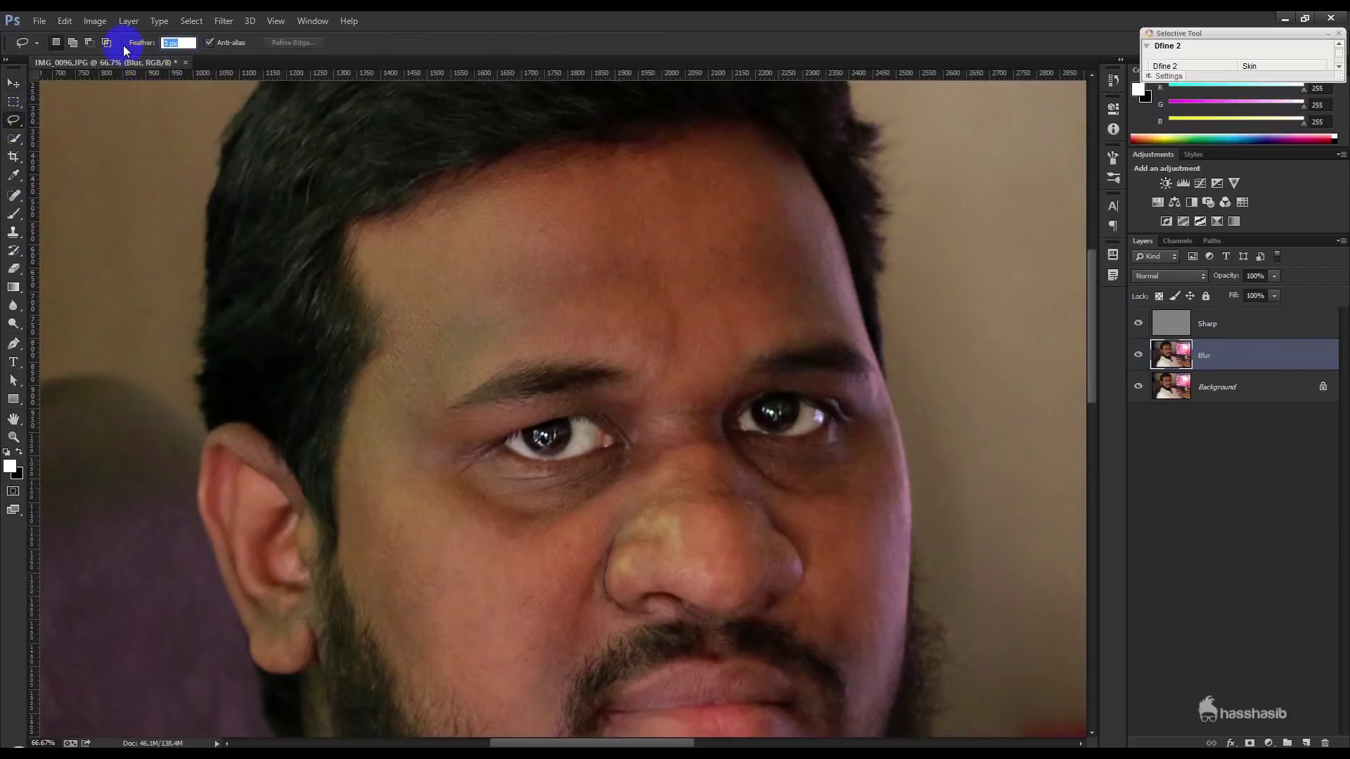
{"action": "type", "text": "50"}
{"action": "key", "text": "Return"}
Select the forehead and give it a Gaussian Blur of radius 31.9
{"action": "left_click_drag", "start_coordinate": [420, 316], "coordinate": [377, 255]}
{"action": "left_click_drag", "start_coordinate": [457, 204], "coordinate": [527, 241]}
{"action": "left_click", "coordinate": [560, 283]}
{"action": "left_click_drag", "start_coordinate": [475, 192], "coordinate": [705, 148]}
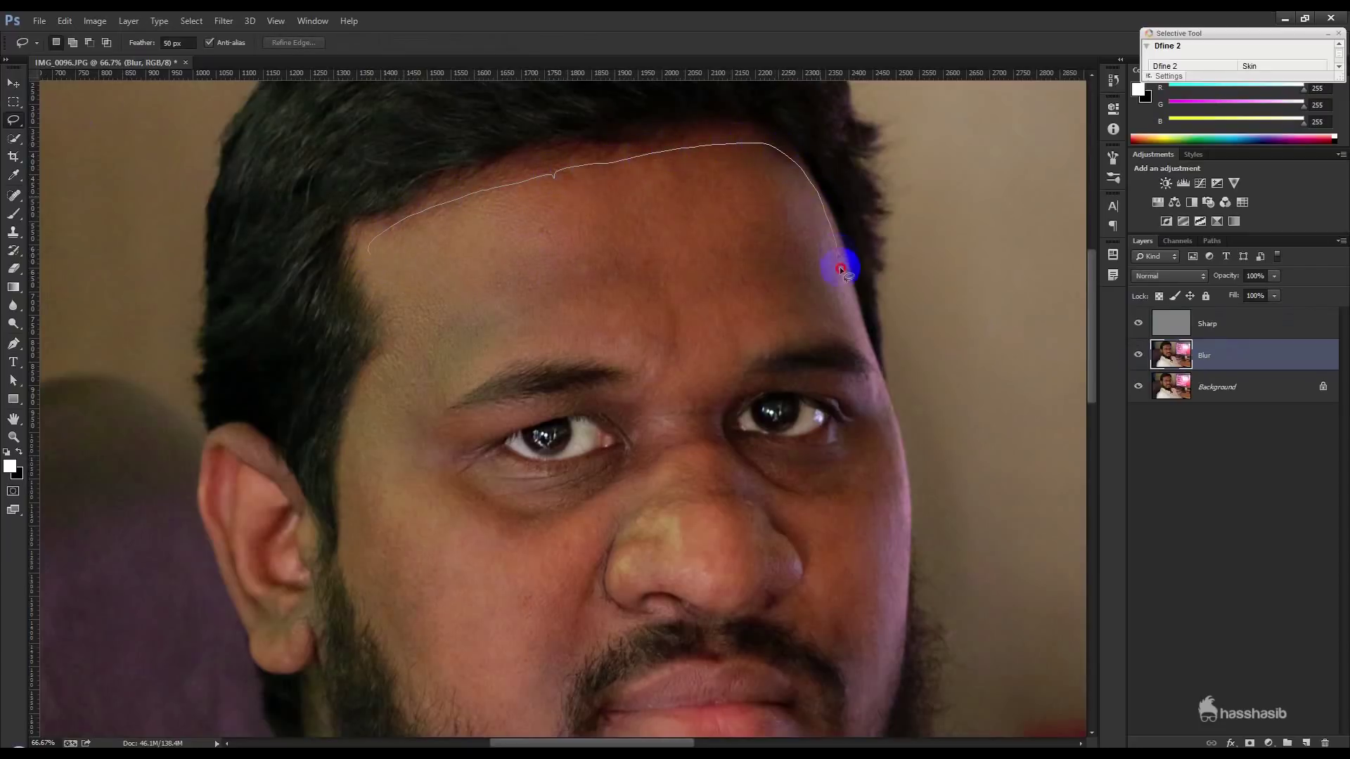
{"action": "left_click_drag", "start_coordinate": [697, 320], "coordinate": [527, 338]}
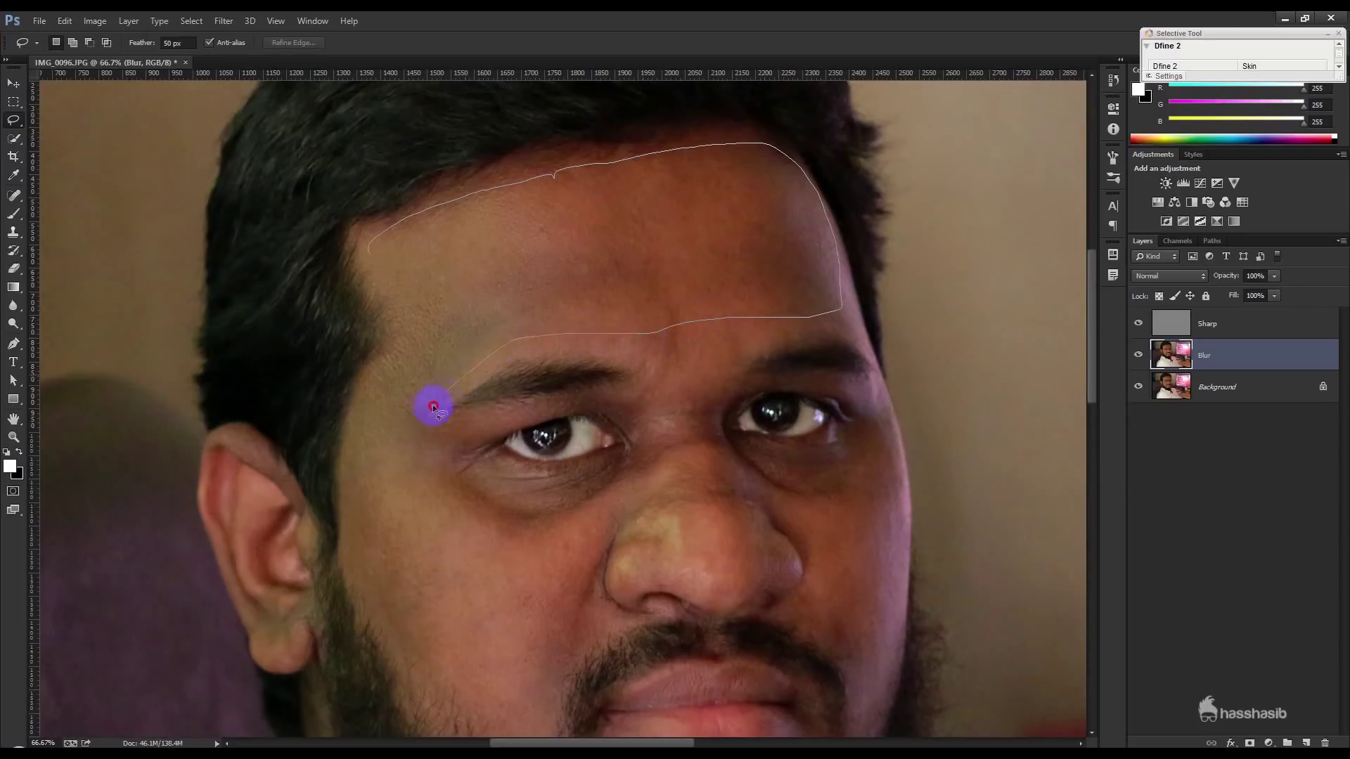
{"action": "left_click_drag", "start_coordinate": [433, 408], "coordinate": [377, 277]}
{"action": "left_click", "coordinate": [222, 22]}
{"action": "mouse_move", "coordinate": [305, 197]}
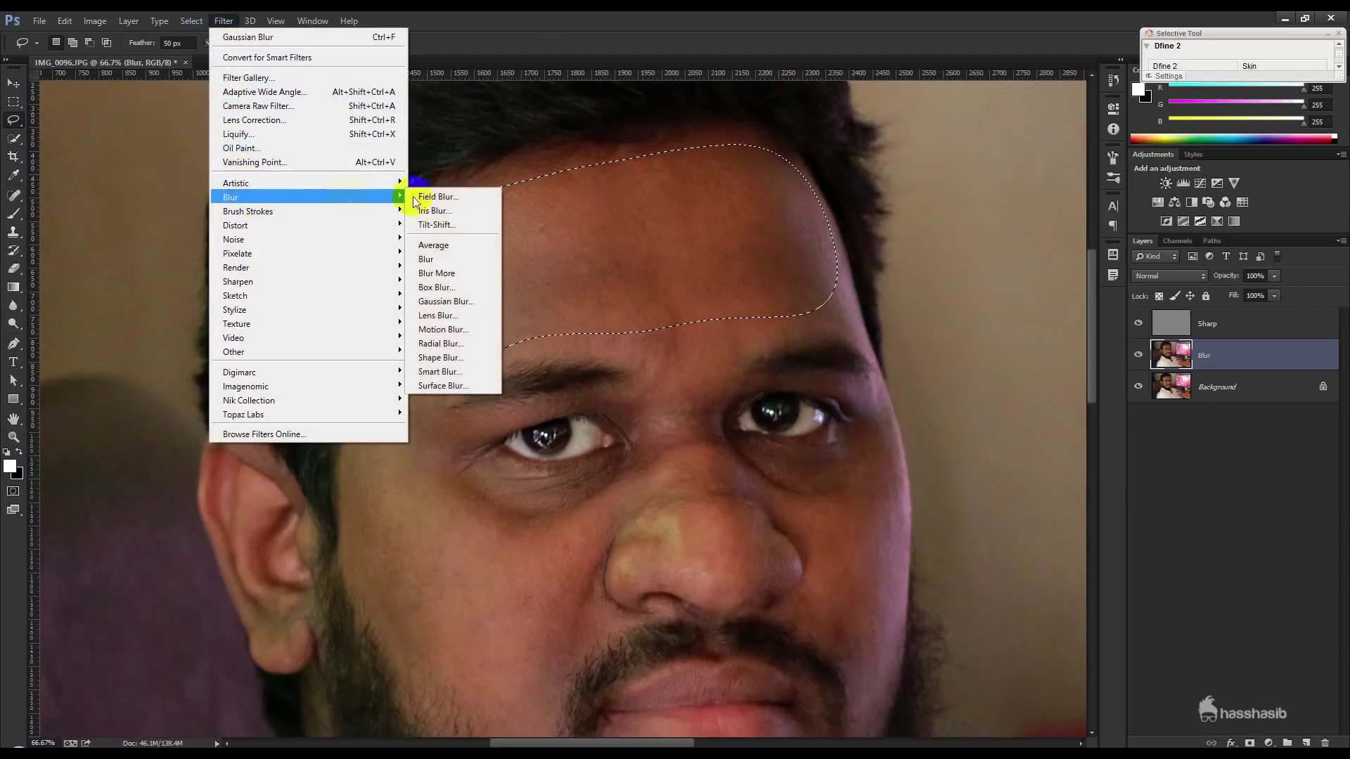
{"action": "left_click", "coordinate": [446, 301]}
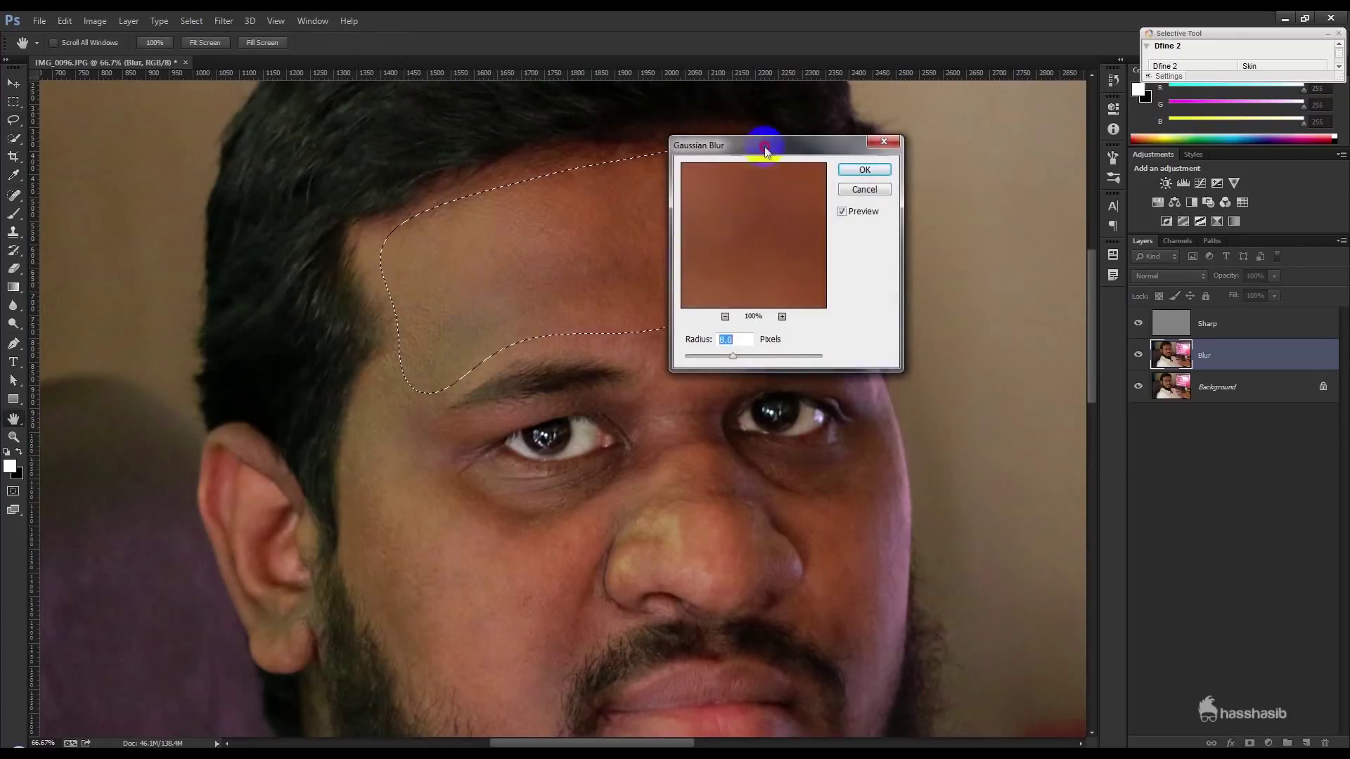
{"action": "left_click_drag", "start_coordinate": [765, 150], "coordinate": [882, 126]}
{"action": "left_click_drag", "start_coordinate": [851, 331], "coordinate": [867, 327]}
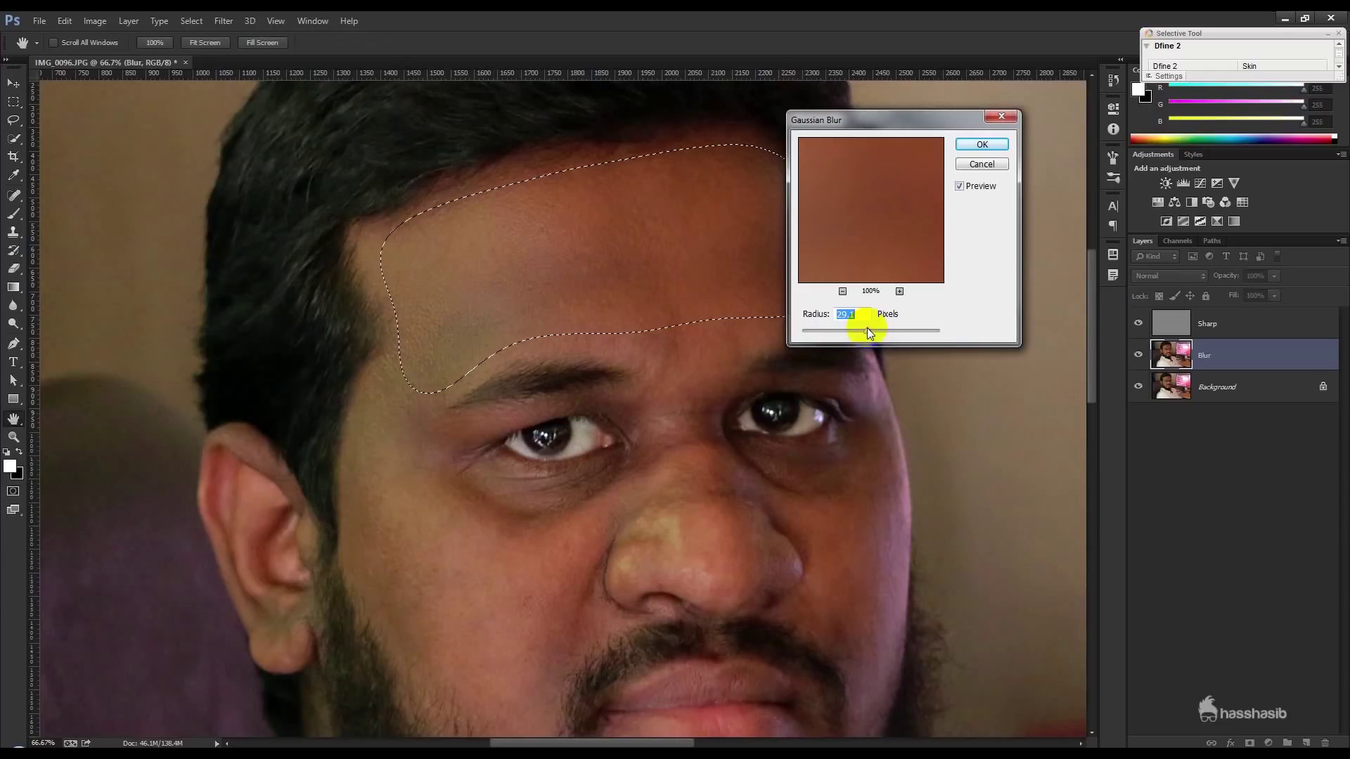
{"action": "left_click", "coordinate": [982, 144]}
{"action": "key", "text": "l"}
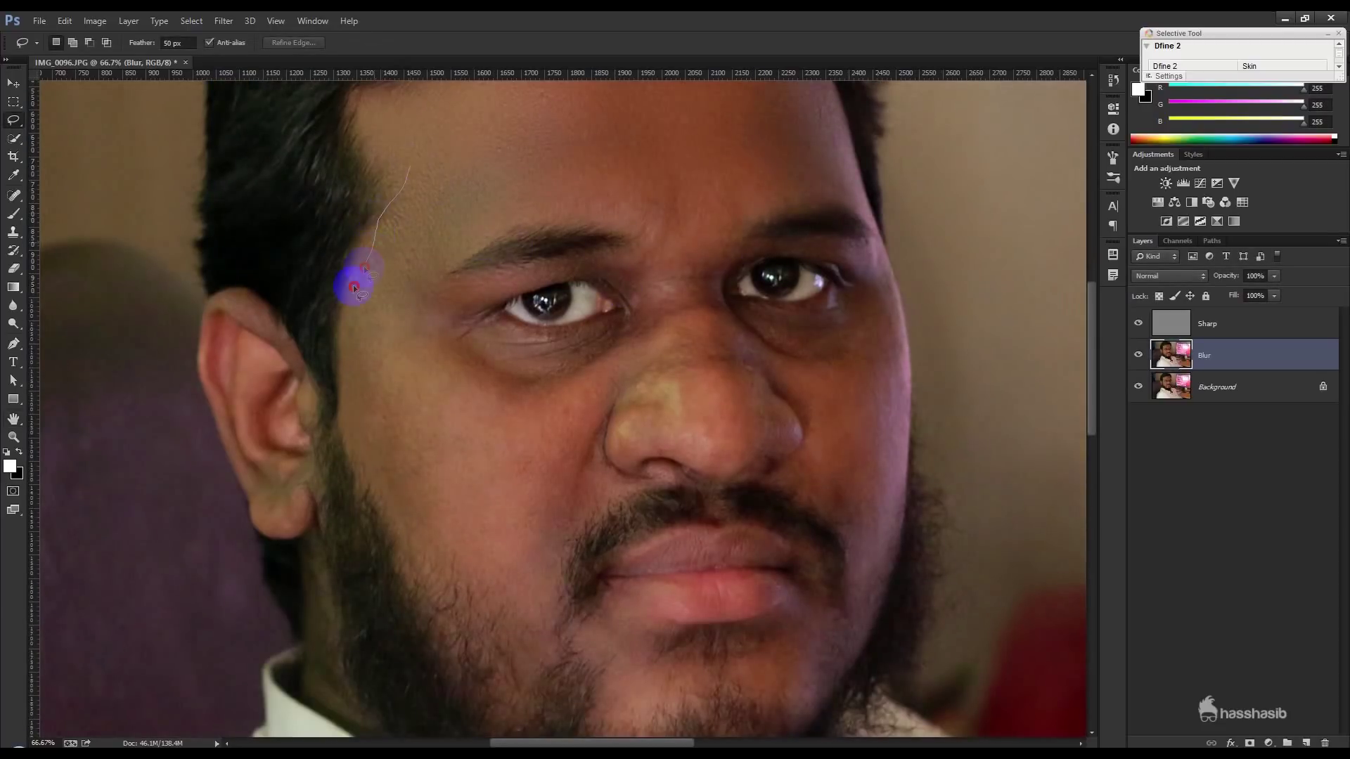
Select the temple down to the cheek and apply the same Gaussian Blur
{"action": "mouse_move", "coordinate": [355, 287]}
{"action": "left_mouse_down"}
{"action": "mouse_move", "coordinate": [337, 383]}
{"action": "mouse_move", "coordinate": [368, 482]}
{"action": "mouse_move", "coordinate": [460, 557]}
{"action": "left_mouse_up"}
{"action": "left_click_drag", "start_coordinate": [510, 432], "coordinate": [433, 325]}
{"action": "left_click_drag", "start_coordinate": [495, 156], "coordinate": [446, 162]}
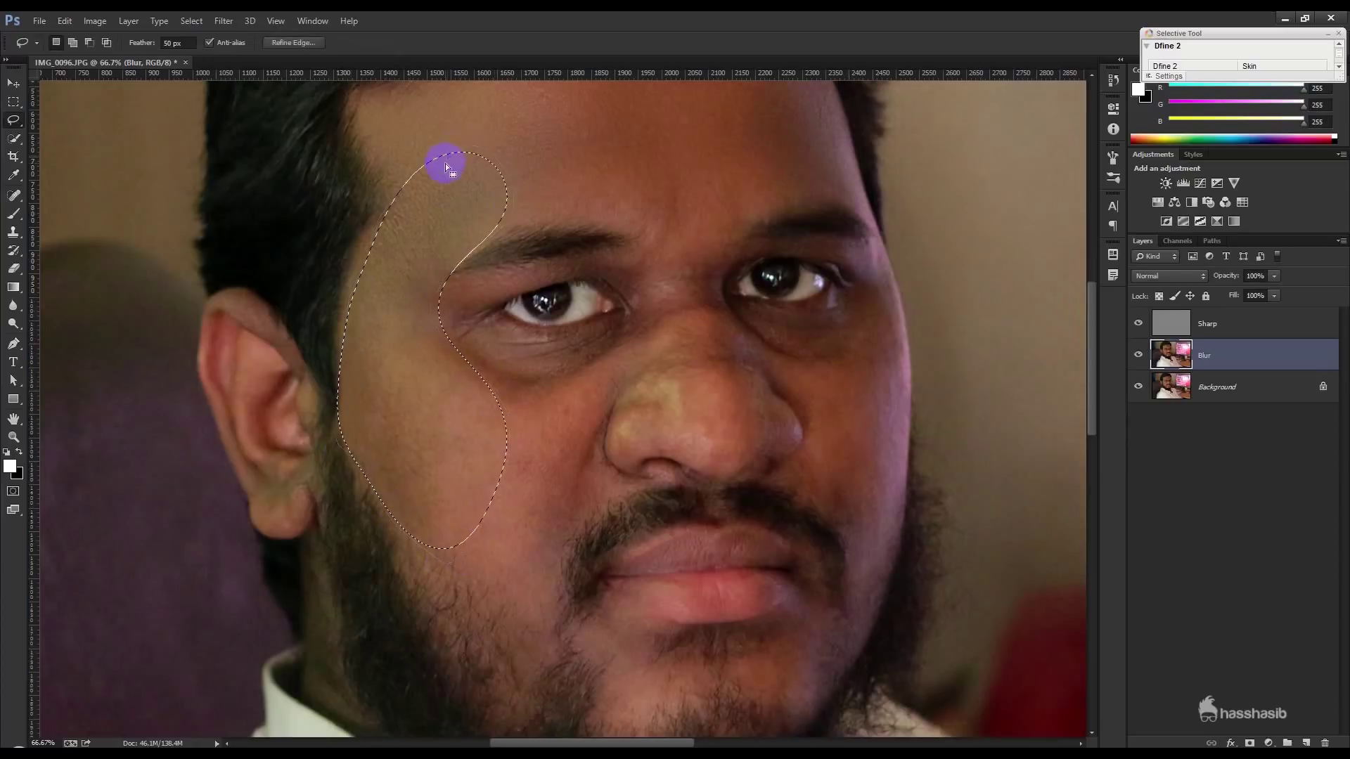
{"action": "left_click", "coordinate": [223, 20]}
{"action": "left_click", "coordinate": [234, 38]}
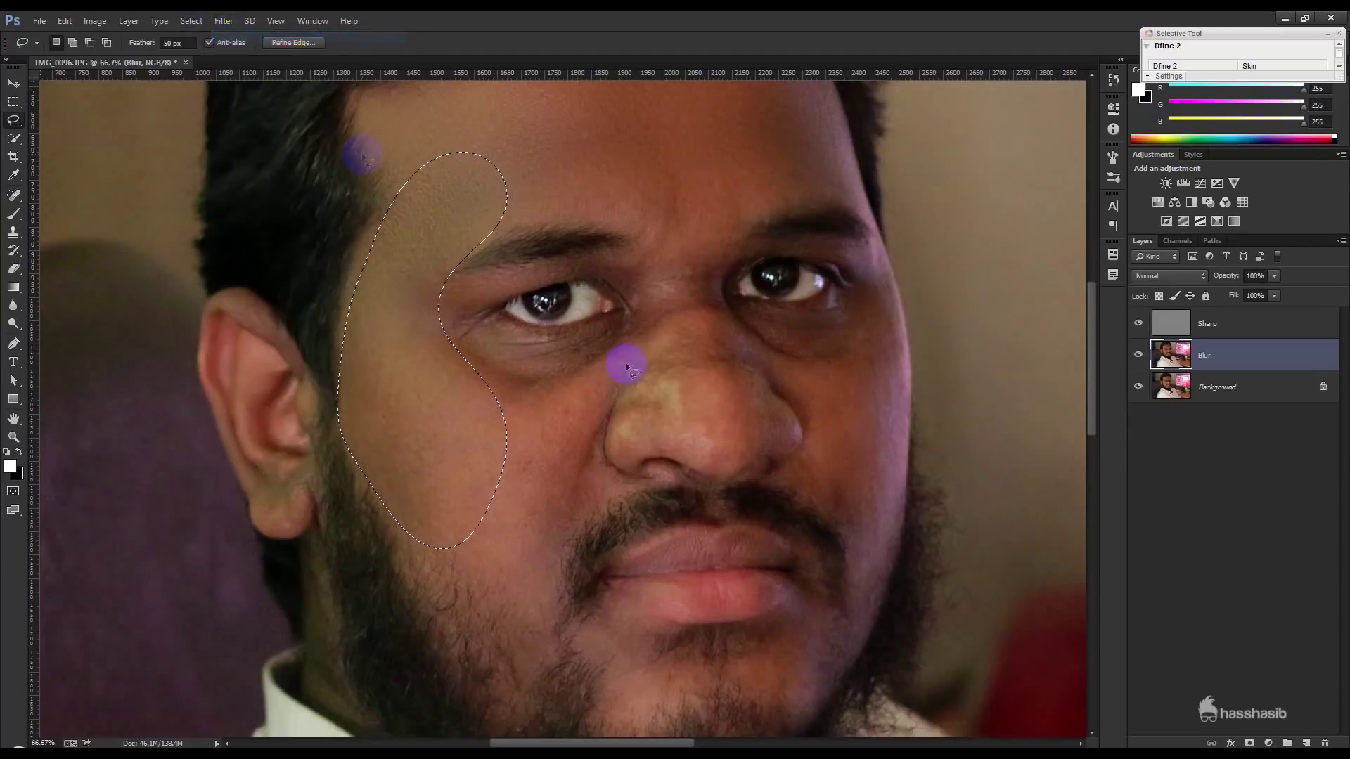
{"action": "scroll", "coordinate": [624, 303], "scroll_direction": "down", "scroll_amount": 2}
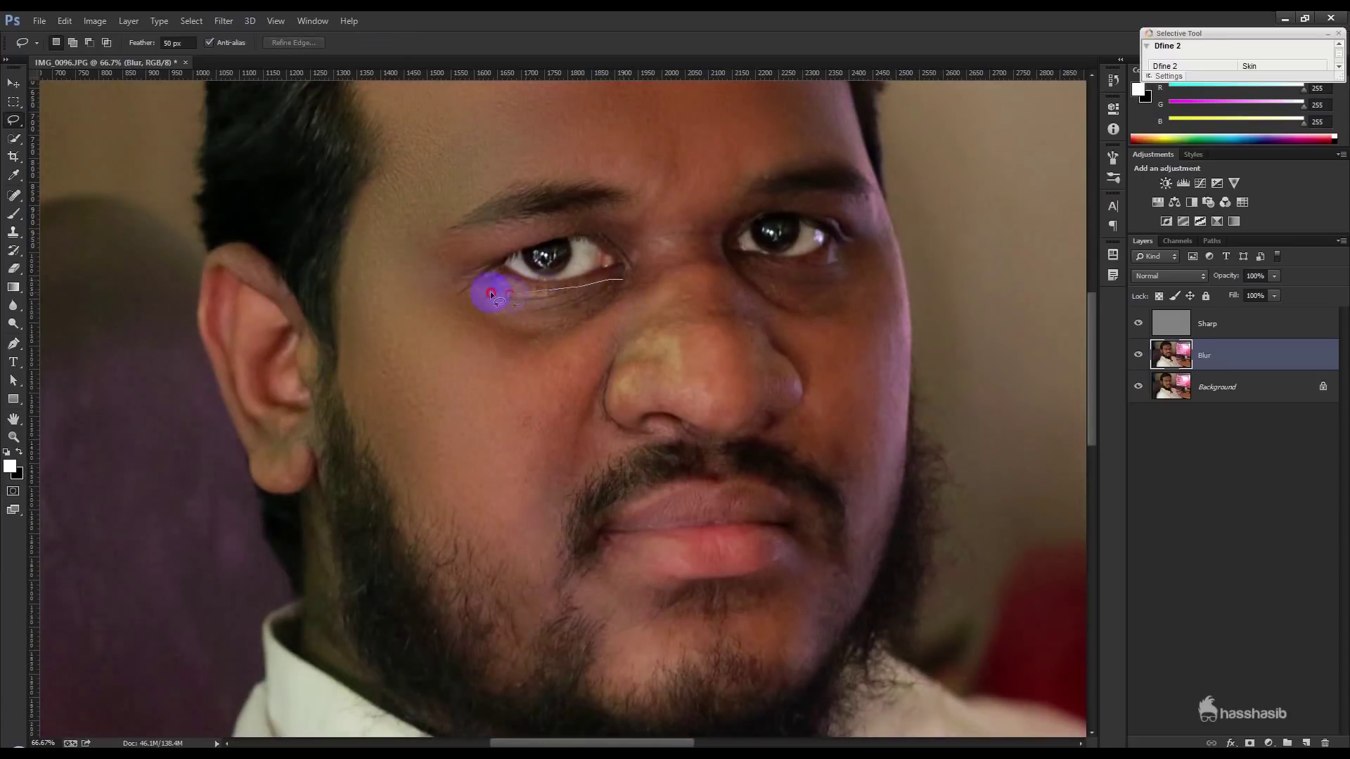
Blur the skin under the eye and the cheek along the chin
{"action": "left_click_drag", "start_coordinate": [648, 251], "coordinate": [595, 309]}
{"action": "left_click", "coordinate": [223, 21]}
{"action": "left_click", "coordinate": [552, 337]}
{"action": "left_click_drag", "start_coordinate": [524, 585], "coordinate": [566, 486]}
{"action": "left_click_drag", "start_coordinate": [600, 389], "coordinate": [575, 333]}
{"action": "left_click", "coordinate": [224, 21]}
{"action": "scroll", "coordinate": [724, 369], "scroll_direction": "up", "scroll_amount": 2}
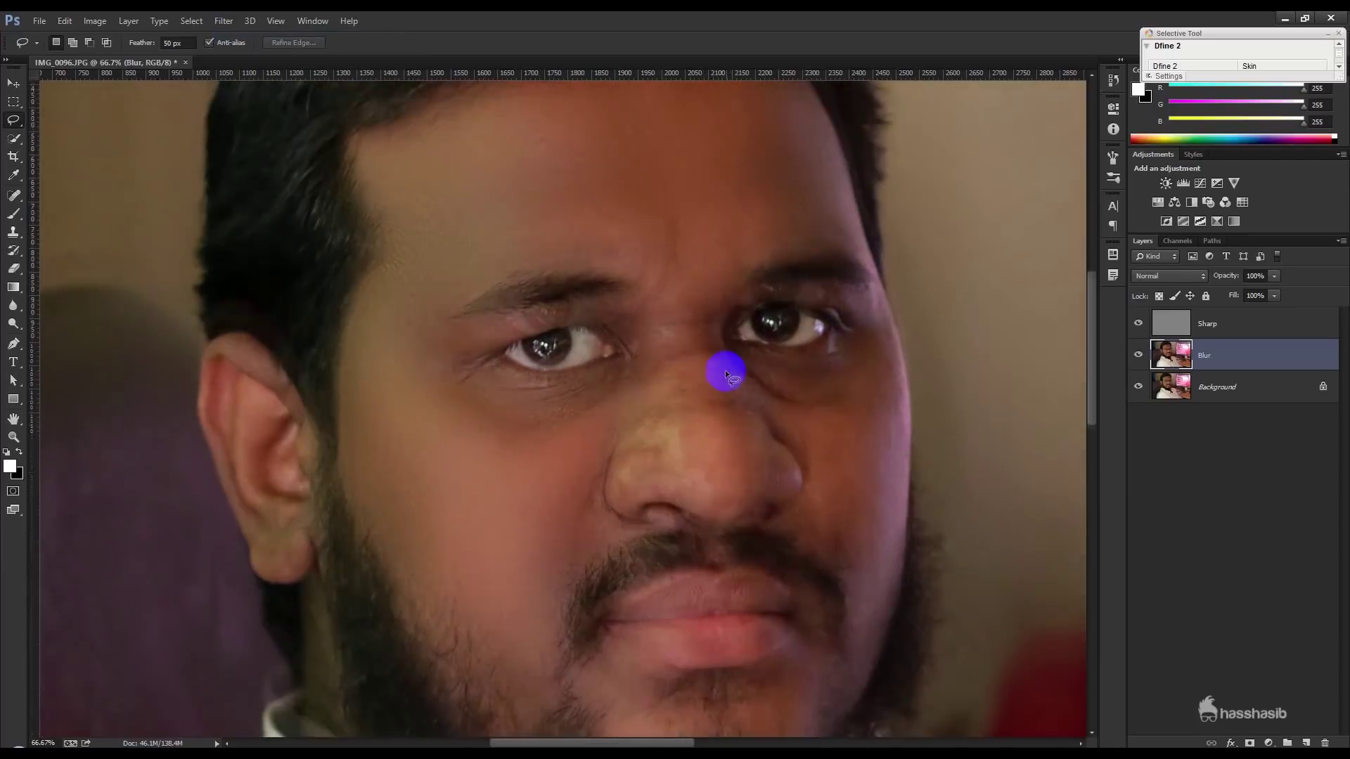
Begin lasso-outlining the nose bridge and side of the nose
{"action": "mouse_move", "coordinate": [627, 336]}
{"action": "left_mouse_down"}
{"action": "mouse_move", "coordinate": [639, 389]}
{"action": "mouse_move", "coordinate": [632, 342]}
{"action": "left_mouse_up"}
{"action": "key", "text": "Return"}
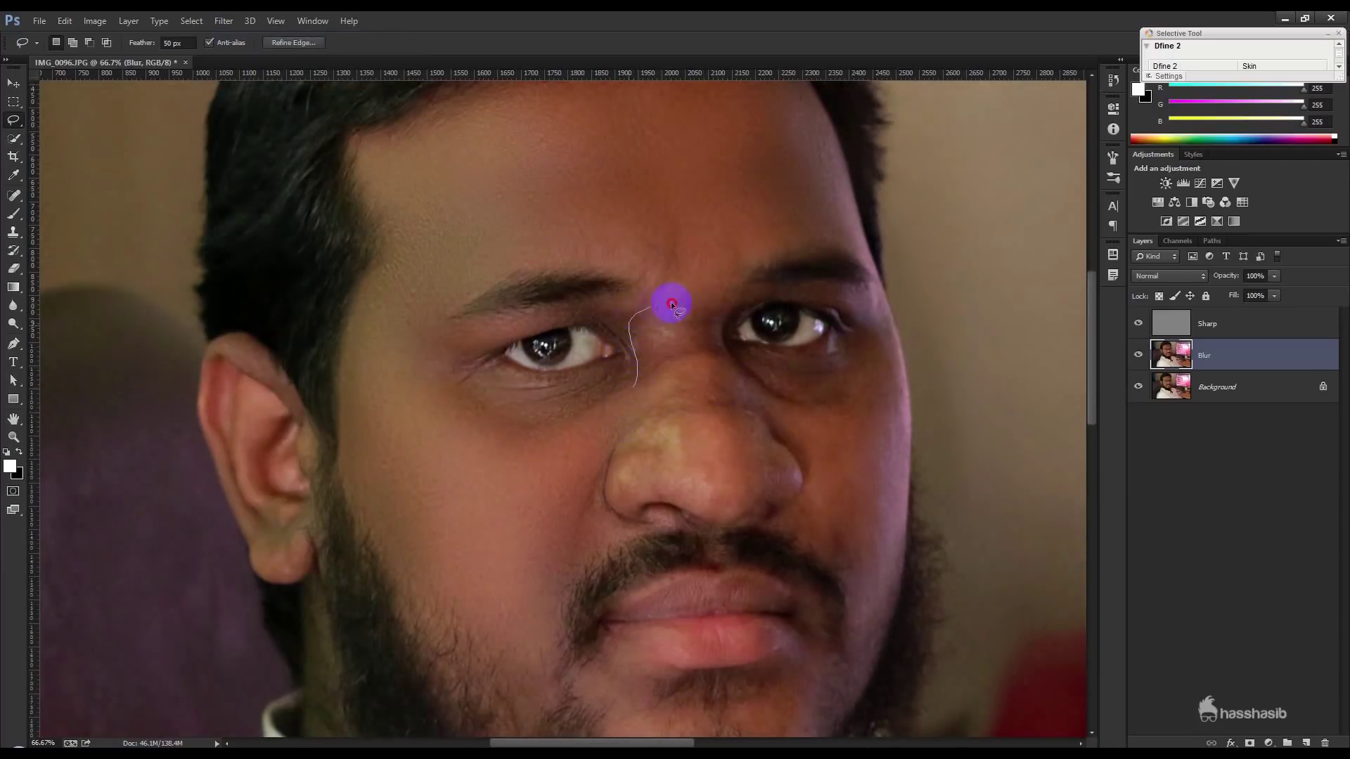
{"action": "left_click_drag", "start_coordinate": [706, 318], "coordinate": [737, 383]}
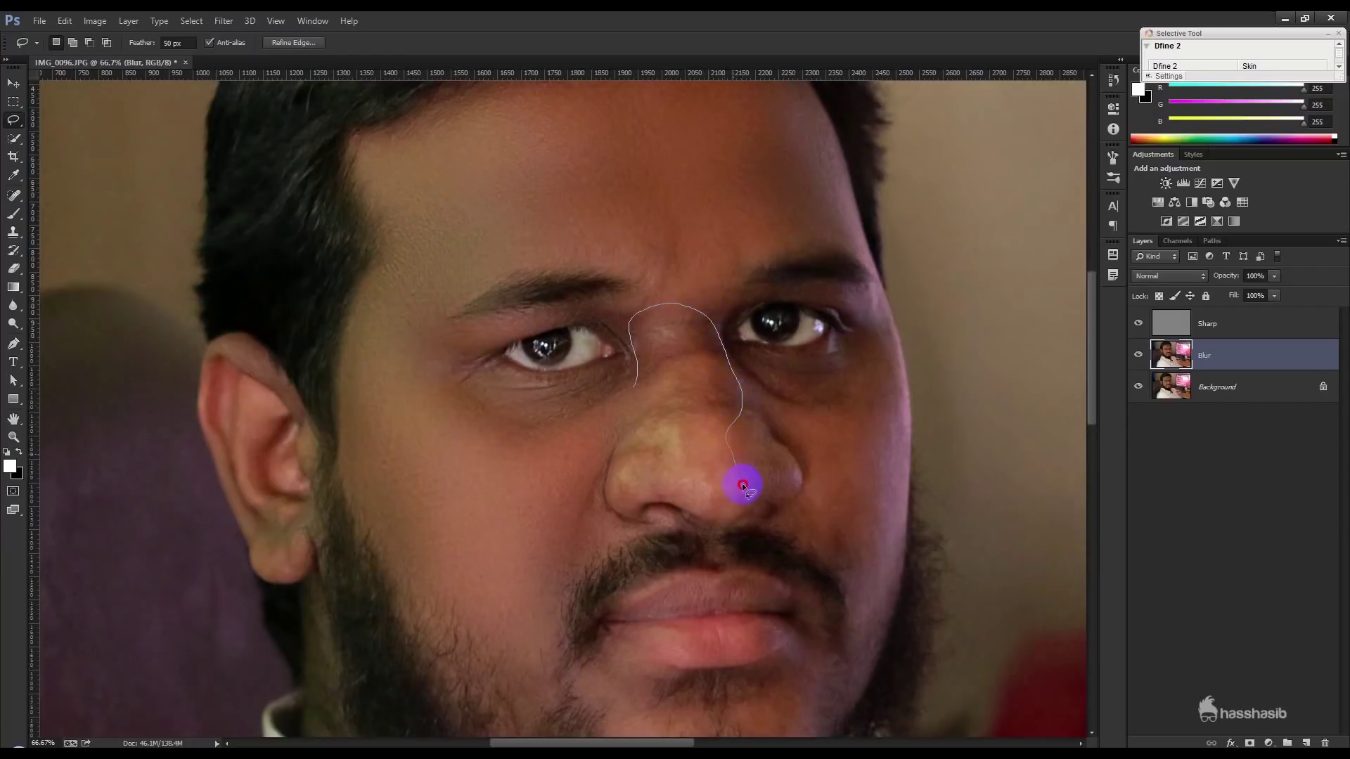
Lasso the skin under the right eye and reapply the last Gaussian Blur to it
{"action": "left_click", "coordinate": [223, 20]}
{"action": "left_click", "coordinate": [516, 350]}
{"action": "left_click", "coordinate": [608, 406]}
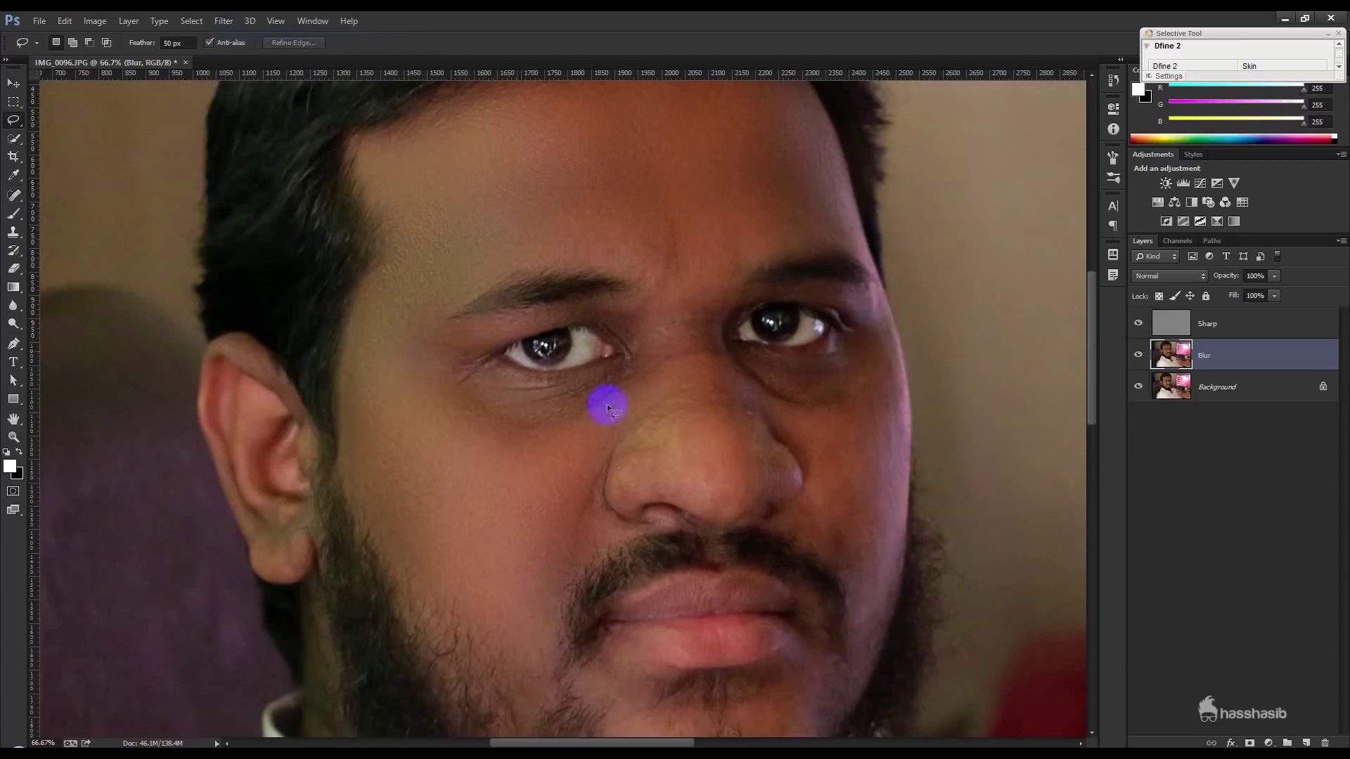
{"action": "left_click_drag", "start_coordinate": [769, 442], "coordinate": [681, 330]}
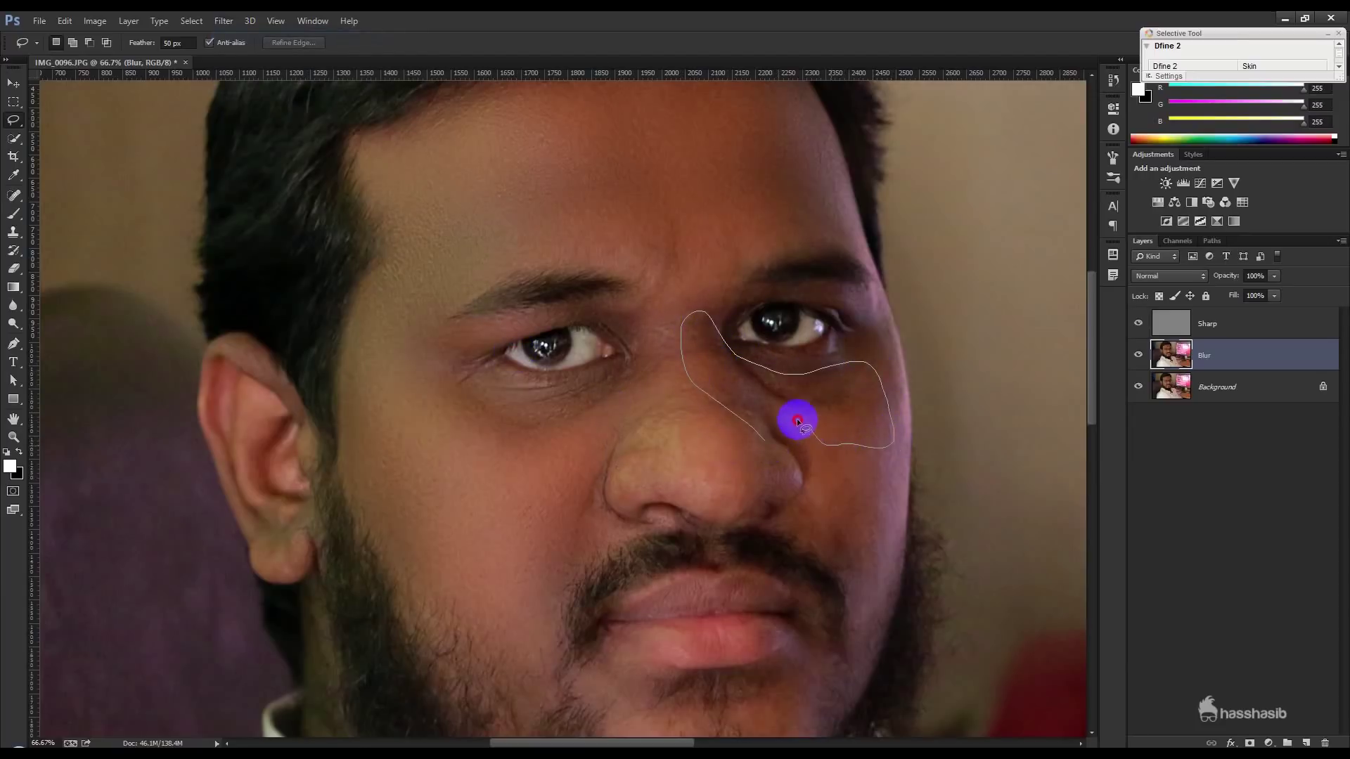
{"action": "left_click_drag", "start_coordinate": [779, 454], "coordinate": [777, 452]}
{"action": "left_click", "coordinate": [224, 21]}
{"action": "left_click", "coordinate": [453, 360]}
{"action": "left_click", "coordinate": [642, 355]}
{"action": "scroll", "coordinate": [641, 355], "scroll_direction": "up", "scroll_amount": 1}
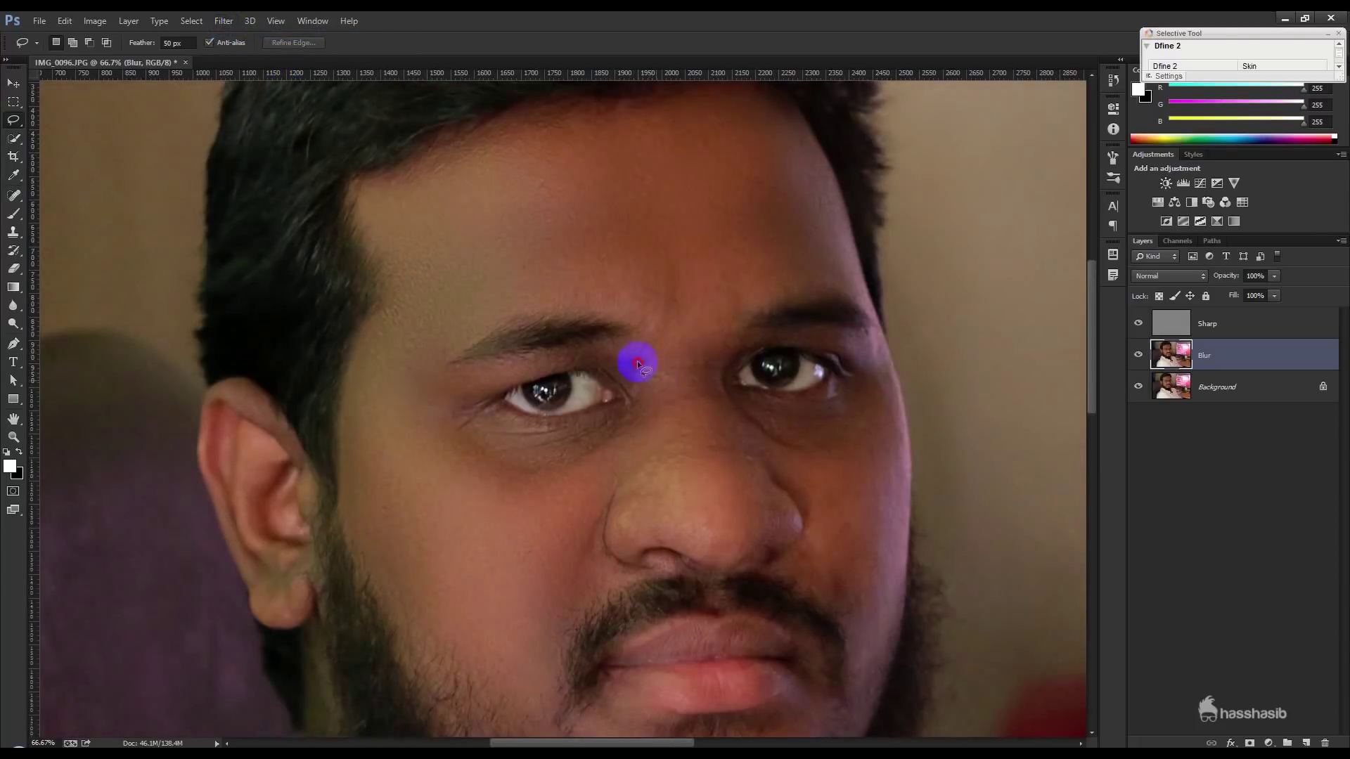
Lasso the skin around the brow and eye and repeat the blur there
{"action": "mouse_move", "coordinate": [722, 273]}
{"action": "left_mouse_down"}
{"action": "mouse_move", "coordinate": [811, 277]}
{"action": "mouse_move", "coordinate": [731, 337]}
{"action": "mouse_move", "coordinate": [714, 386]}
{"action": "mouse_move", "coordinate": [655, 385]}
{"action": "left_mouse_up"}
{"action": "left_click", "coordinate": [223, 21]}
{"action": "left_click", "coordinate": [256, 36]}
{"action": "scroll", "coordinate": [873, 468], "scroll_direction": "down", "scroll_amount": 1}
{"action": "scroll", "coordinate": [792, 385], "scroll_direction": "down", "scroll_amount": 1}
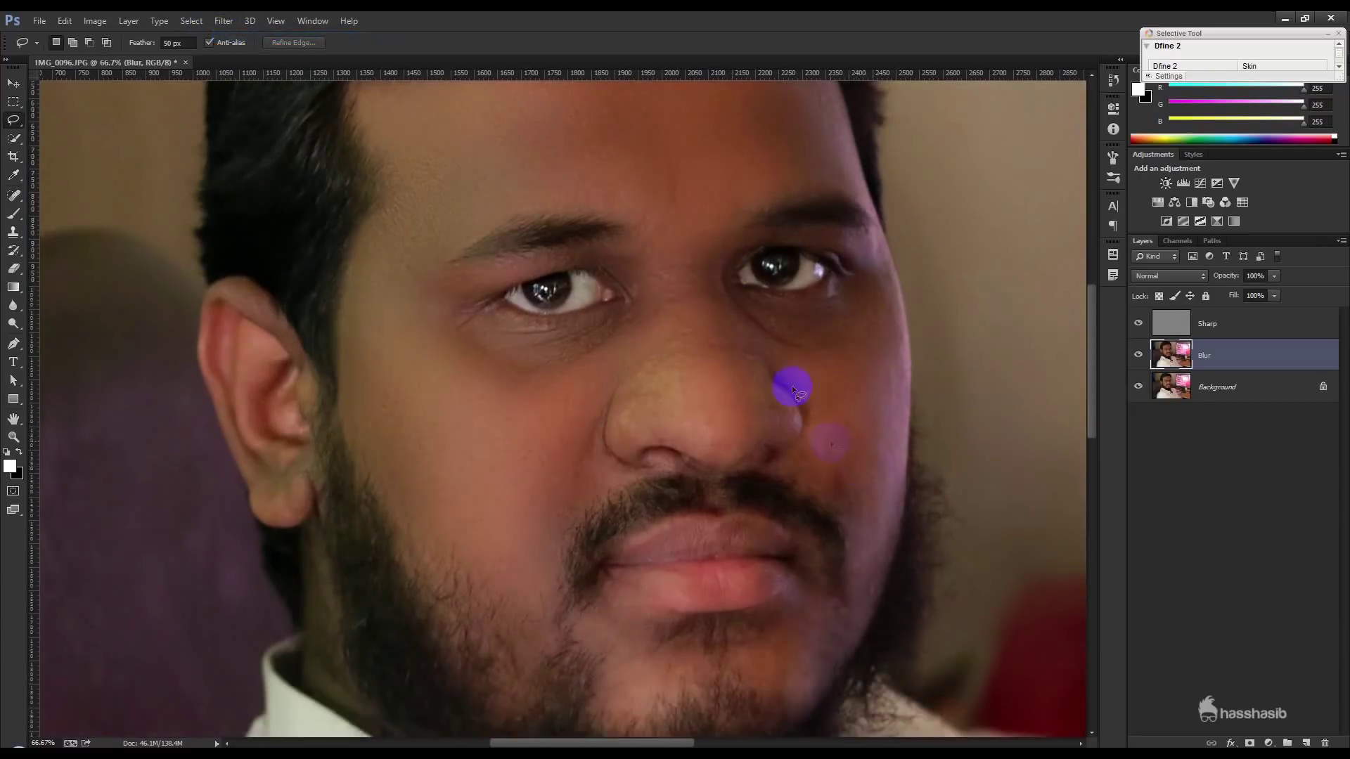
Outline the cheek beside the nose, reapply the blur, and deselect
{"action": "mouse_move", "coordinate": [768, 346]}
{"action": "left_mouse_down"}
{"action": "mouse_move", "coordinate": [808, 407]}
{"action": "mouse_move", "coordinate": [789, 445]}
{"action": "mouse_move", "coordinate": [858, 594]}
{"action": "left_mouse_up"}
{"action": "left_click_drag", "start_coordinate": [884, 285], "coordinate": [787, 334]}
{"action": "left_click", "coordinate": [229, 21]}
{"action": "left_click", "coordinate": [726, 291]}
{"action": "left_click", "coordinate": [845, 286]}
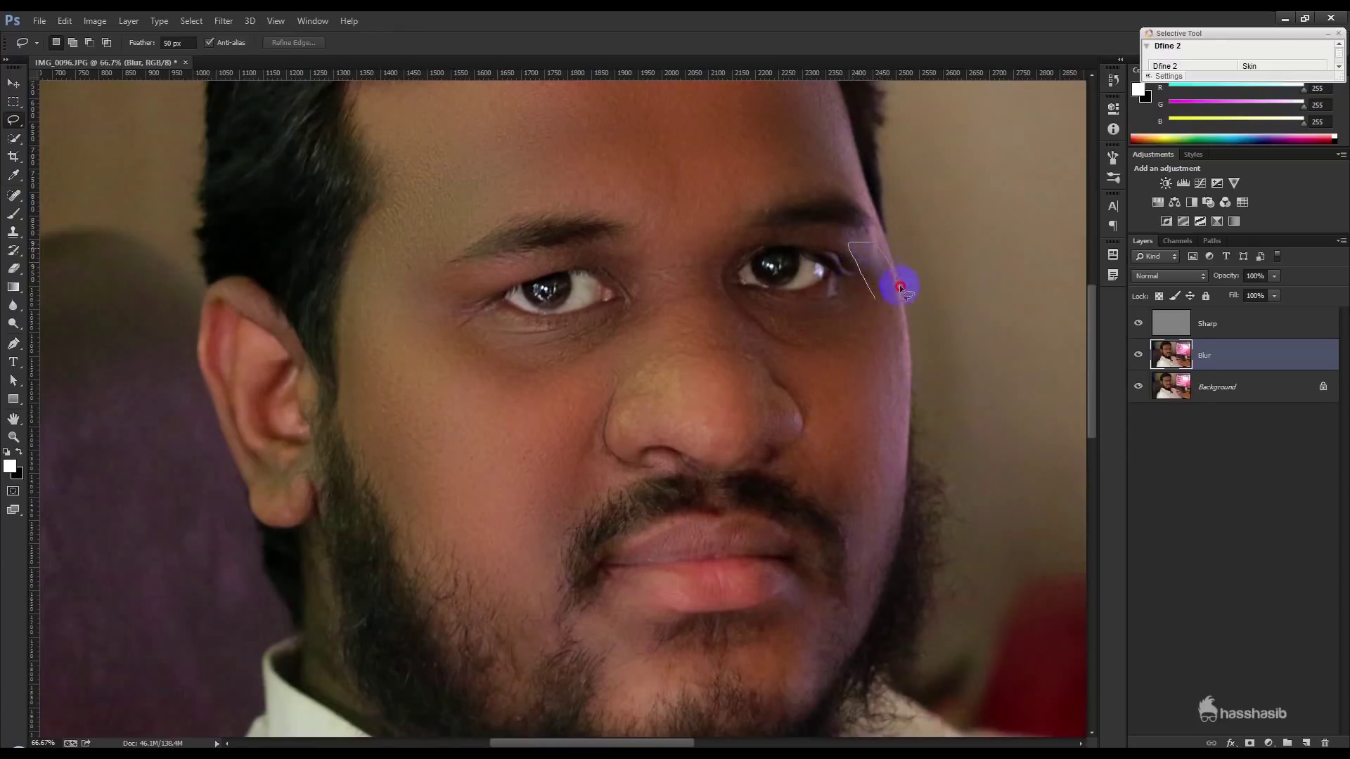
{"action": "left_click_drag", "start_coordinate": [900, 288], "coordinate": [879, 298]}
{"action": "key", "text": "Return"}
{"action": "scroll", "coordinate": [686, 481], "scroll_direction": "down", "scroll_amount": 2}
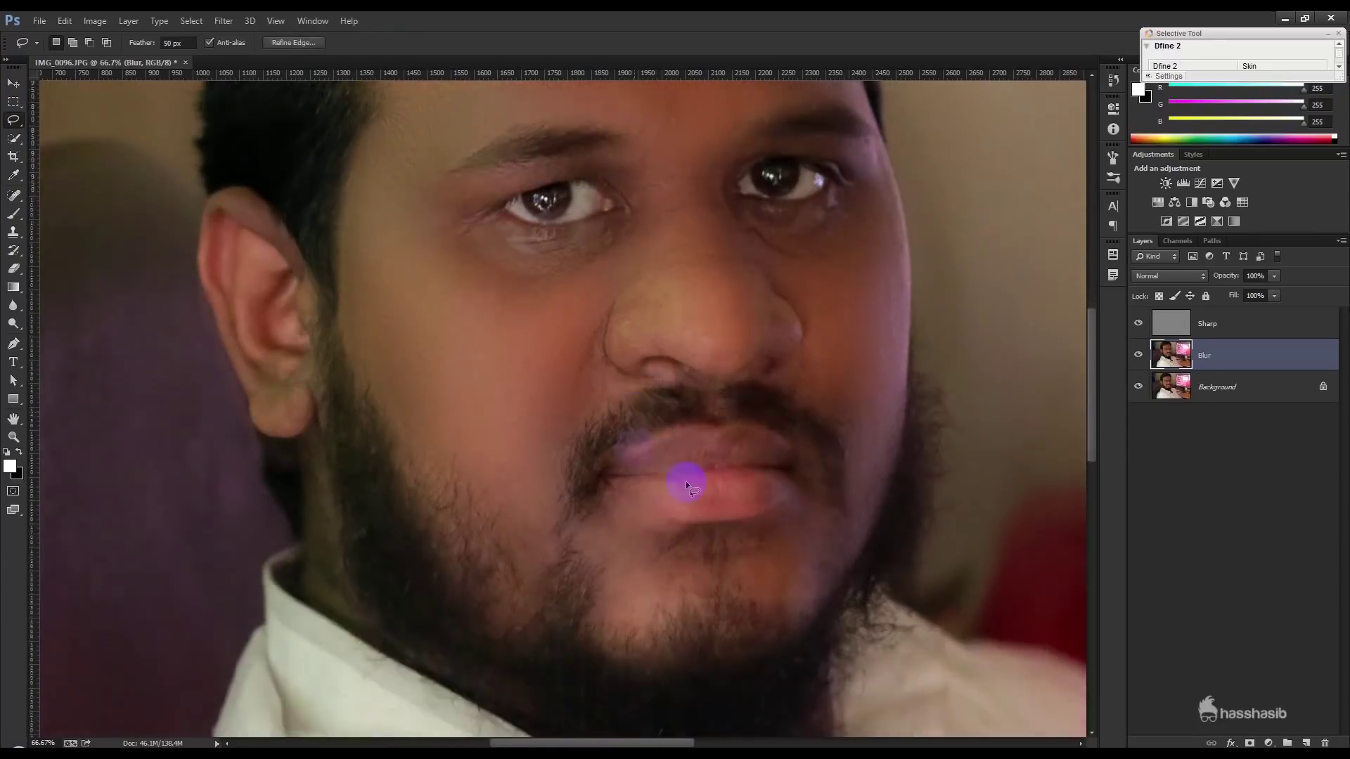
{"action": "scroll", "coordinate": [685, 481], "scroll_direction": "down", "scroll_amount": 1}
Lasso the chin below the lips and blur it again, then deselect
{"action": "left_click_drag", "start_coordinate": [694, 550], "coordinate": [657, 521]}
{"action": "left_click", "coordinate": [225, 21]}
{"action": "left_click", "coordinate": [756, 519]}
{"action": "left_click_drag", "start_coordinate": [741, 517], "coordinate": [805, 568]}
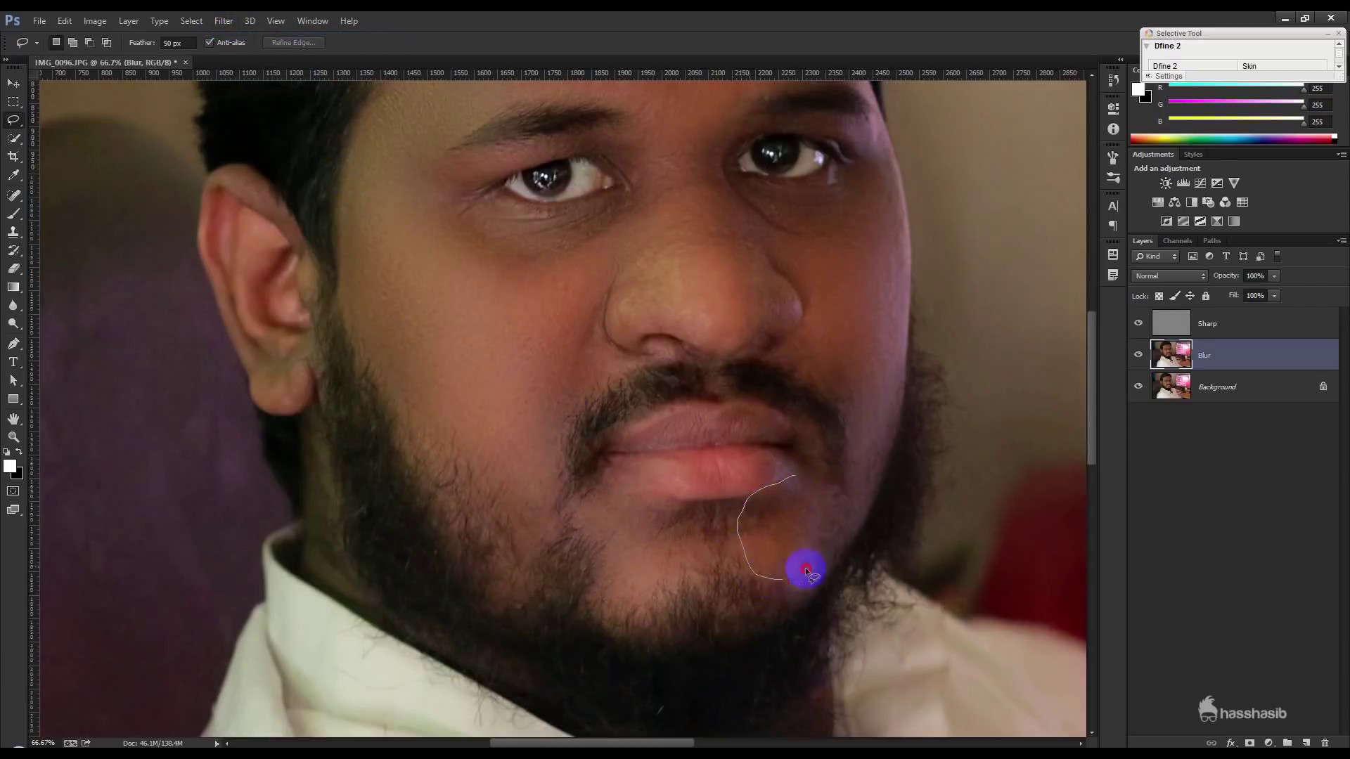
{"action": "left_click_drag", "start_coordinate": [826, 466], "coordinate": [807, 491]}
{"action": "left_click", "coordinate": [225, 22]}
{"action": "left_click", "coordinate": [243, 37]}
{"action": "left_click", "coordinate": [592, 309]}
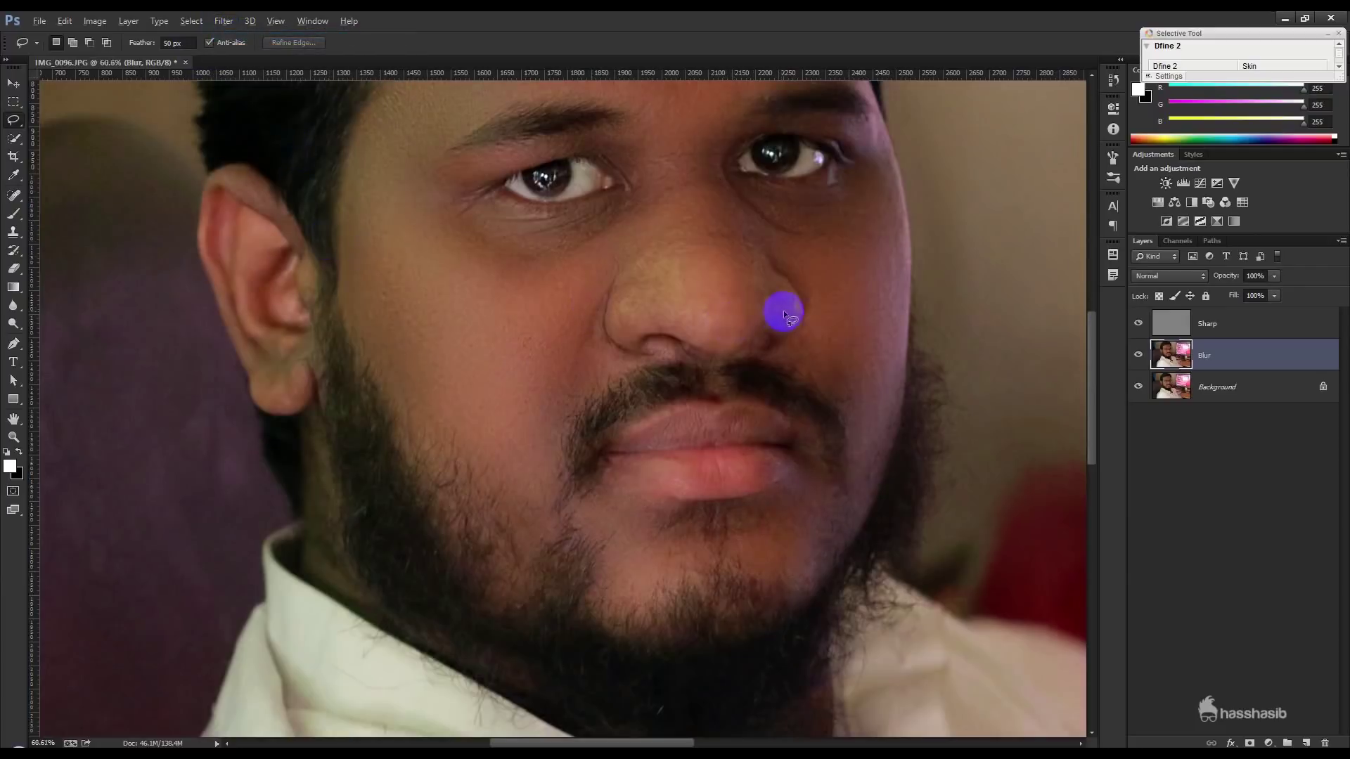
{"action": "scroll", "coordinate": [784, 314], "scroll_direction": "down", "scroll_amount": 3}
{"action": "scroll", "coordinate": [815, 326], "scroll_direction": "down", "scroll_amount": 1}
{"action": "scroll", "coordinate": [775, 313], "scroll_direction": "up", "scroll_amount": 1}
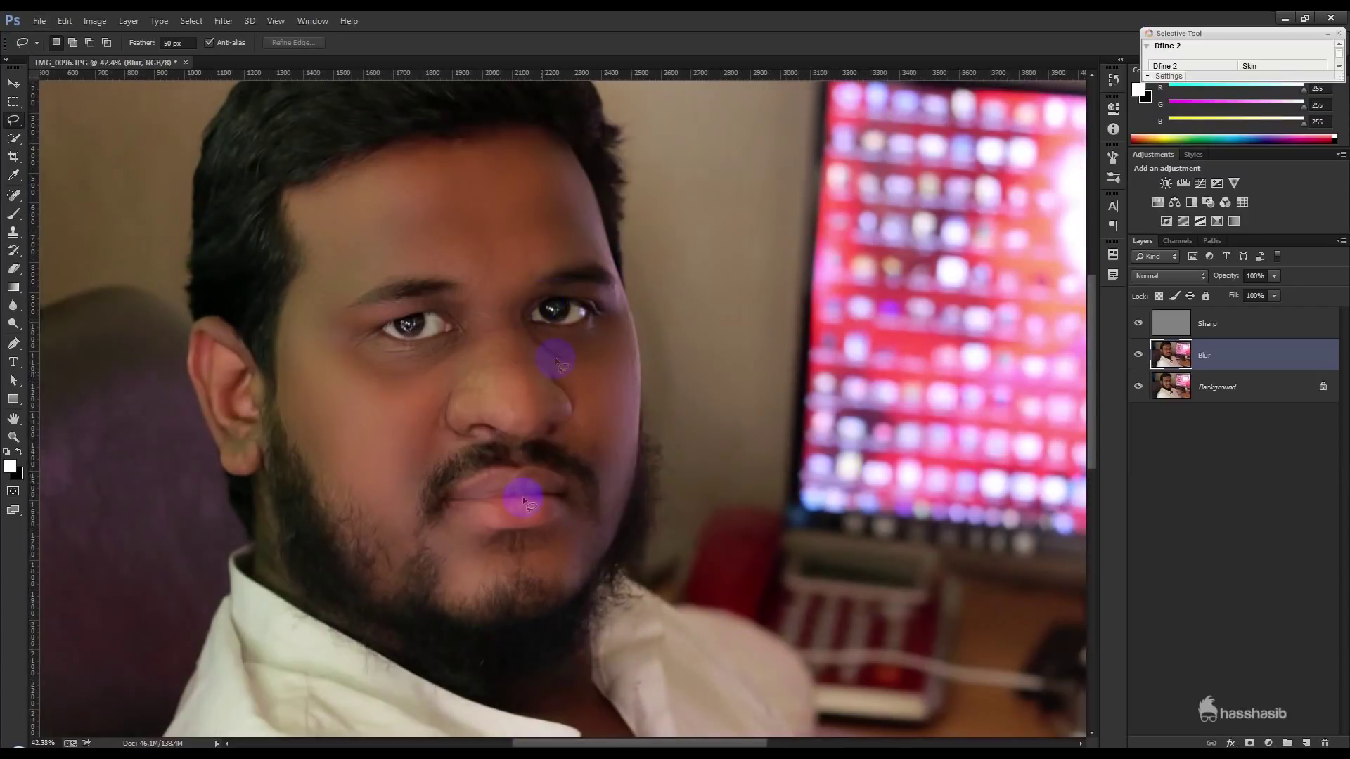
Make the Sharp layer active and add a new empty Layer 1 above it
{"action": "left_click", "coordinate": [541, 459]}
{"action": "left_click", "coordinate": [53, 105]}
{"action": "left_click", "coordinate": [14, 86]}
{"action": "left_click", "coordinate": [1240, 322]}
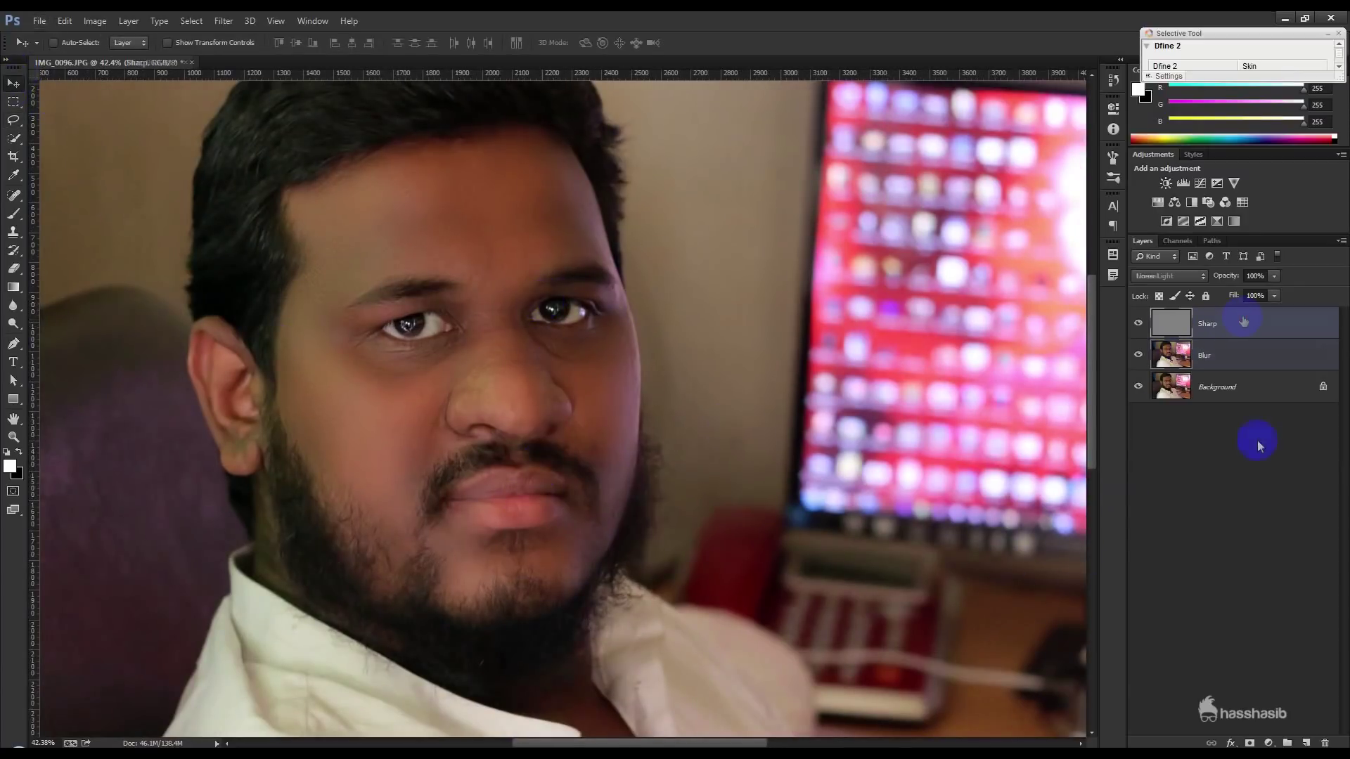
{"action": "left_click", "coordinate": [1306, 743]}
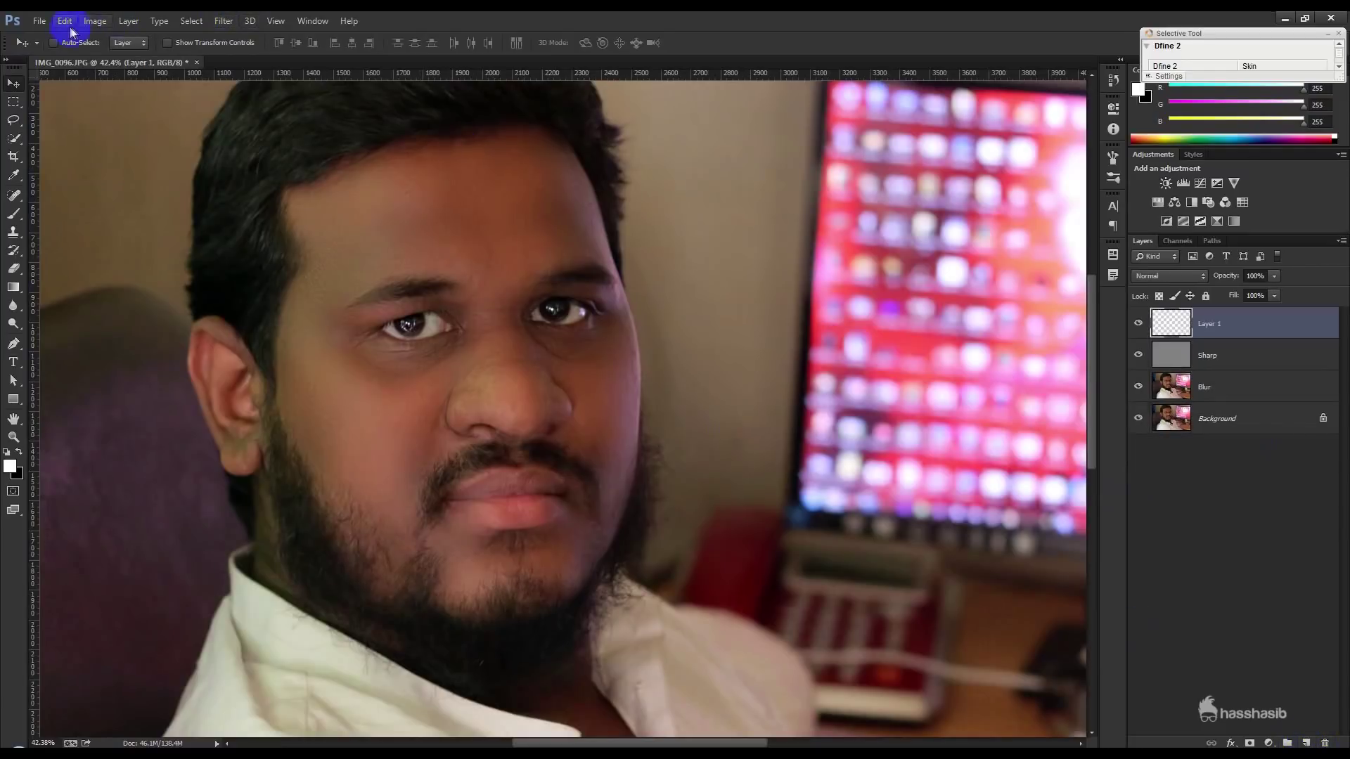
Apply Image into Layer 1 using the Merged layer, RGB channel and Normal blending
{"action": "left_click", "coordinate": [95, 21]}
{"action": "left_click", "coordinate": [187, 231]}
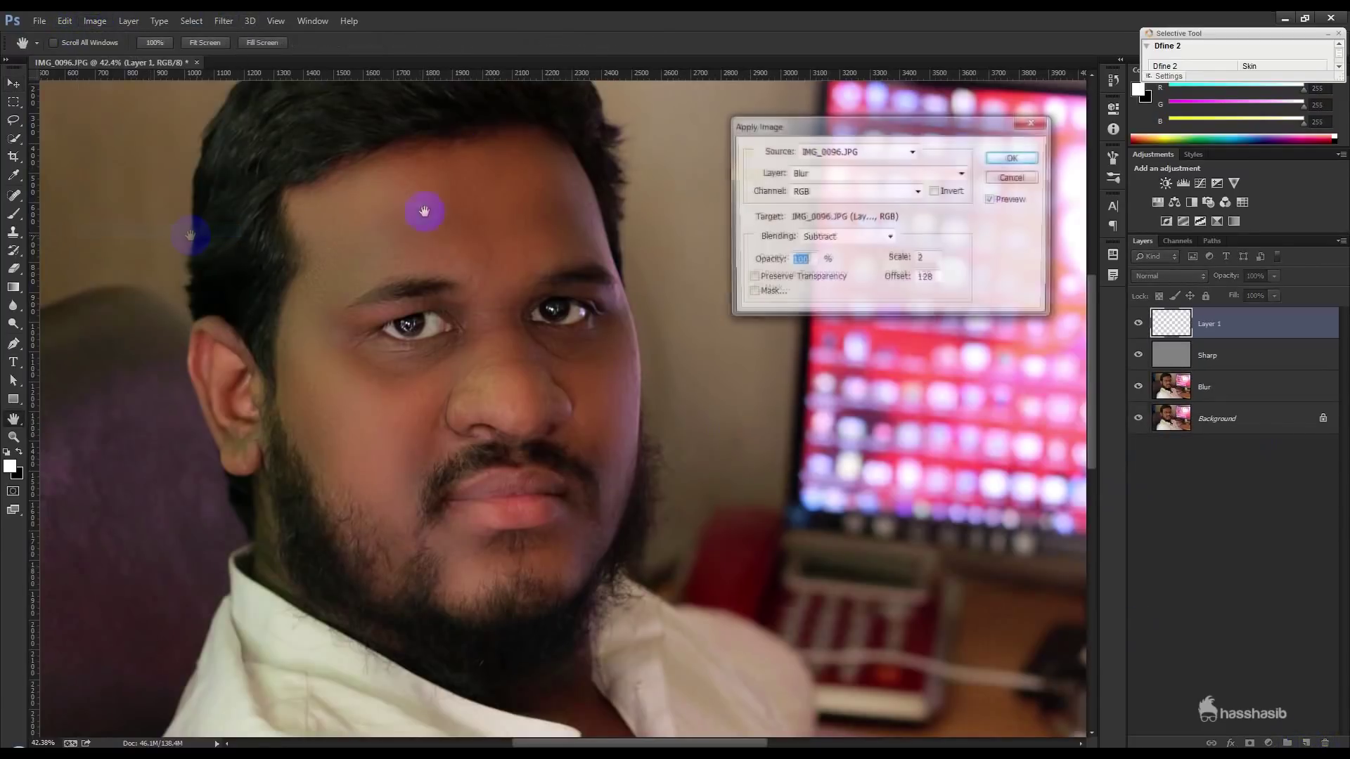
{"action": "left_click", "coordinate": [846, 238]}
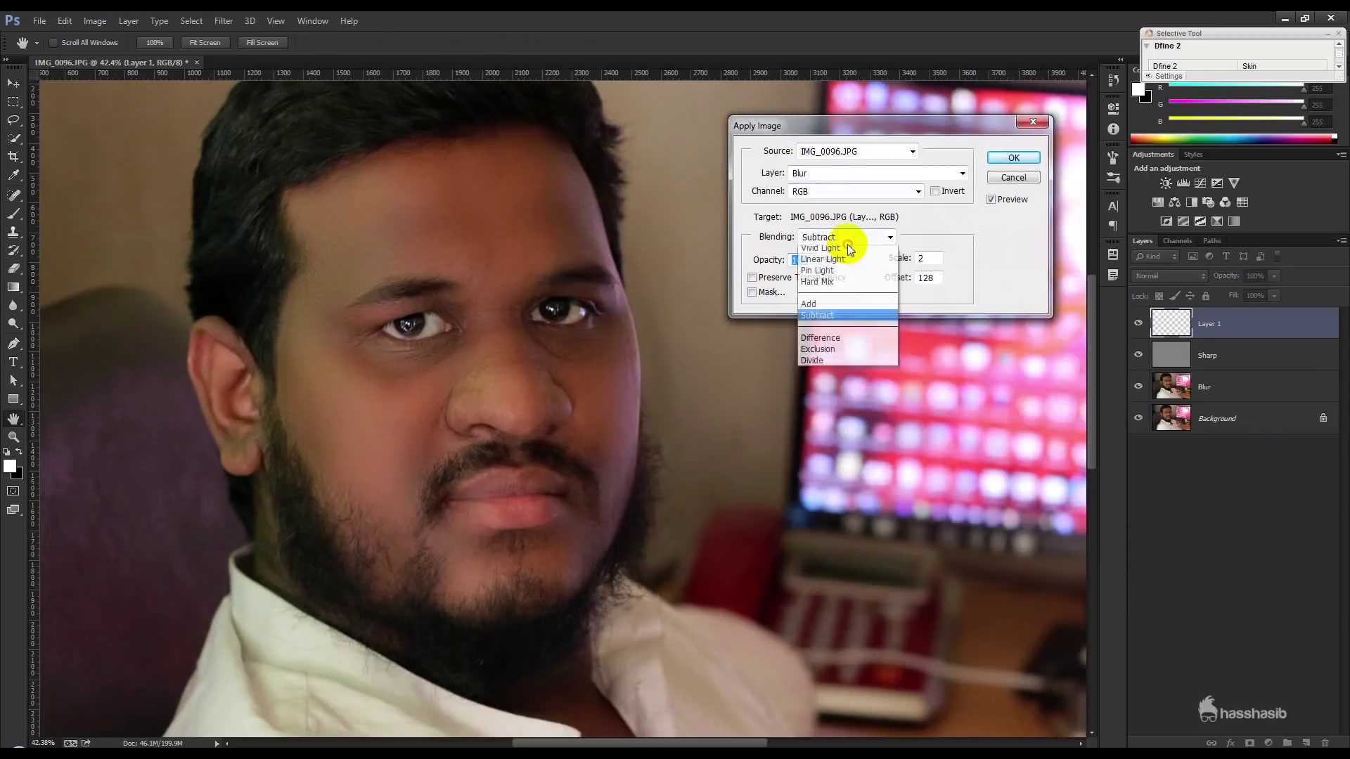
{"action": "left_click", "coordinate": [844, 253]}
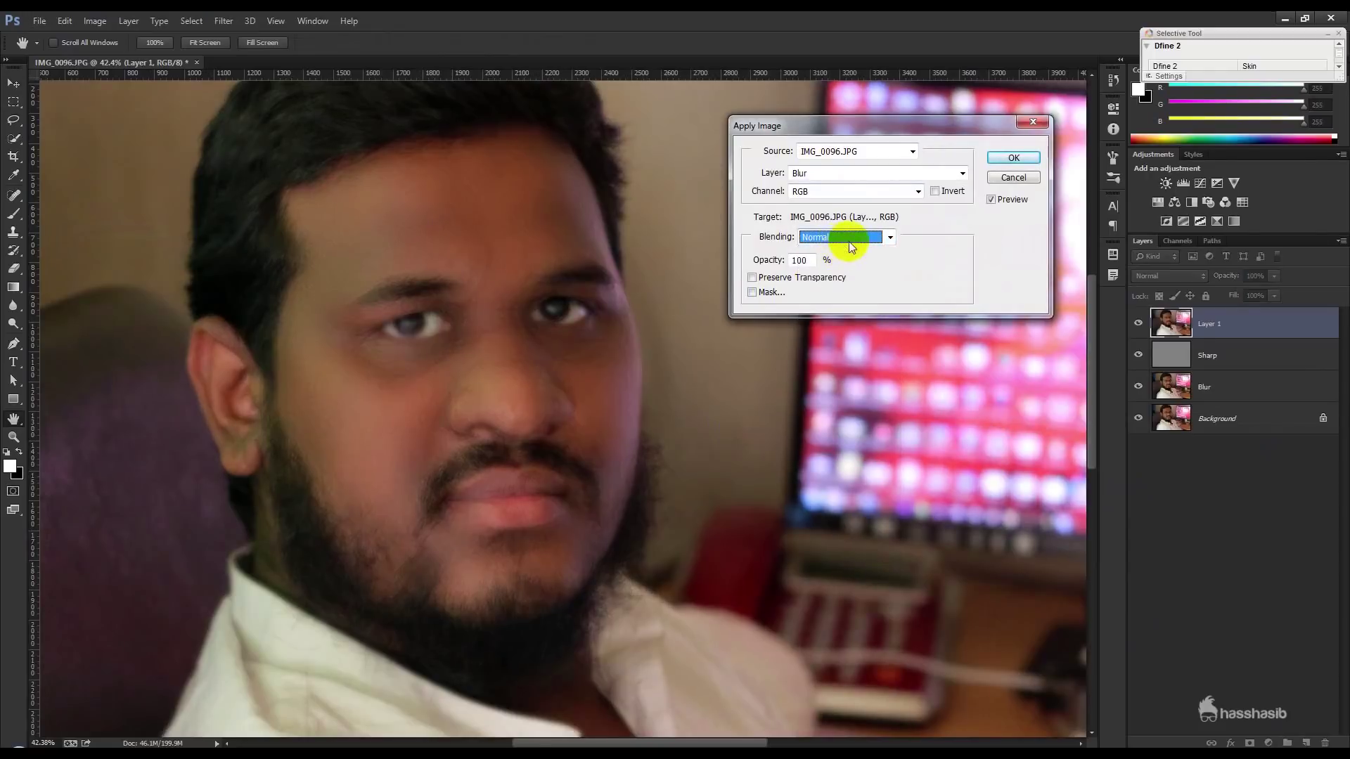
{"action": "left_click", "coordinate": [819, 193]}
{"action": "left_click", "coordinate": [816, 204]}
{"action": "left_click", "coordinate": [812, 175]}
{"action": "left_click", "coordinate": [816, 192]}
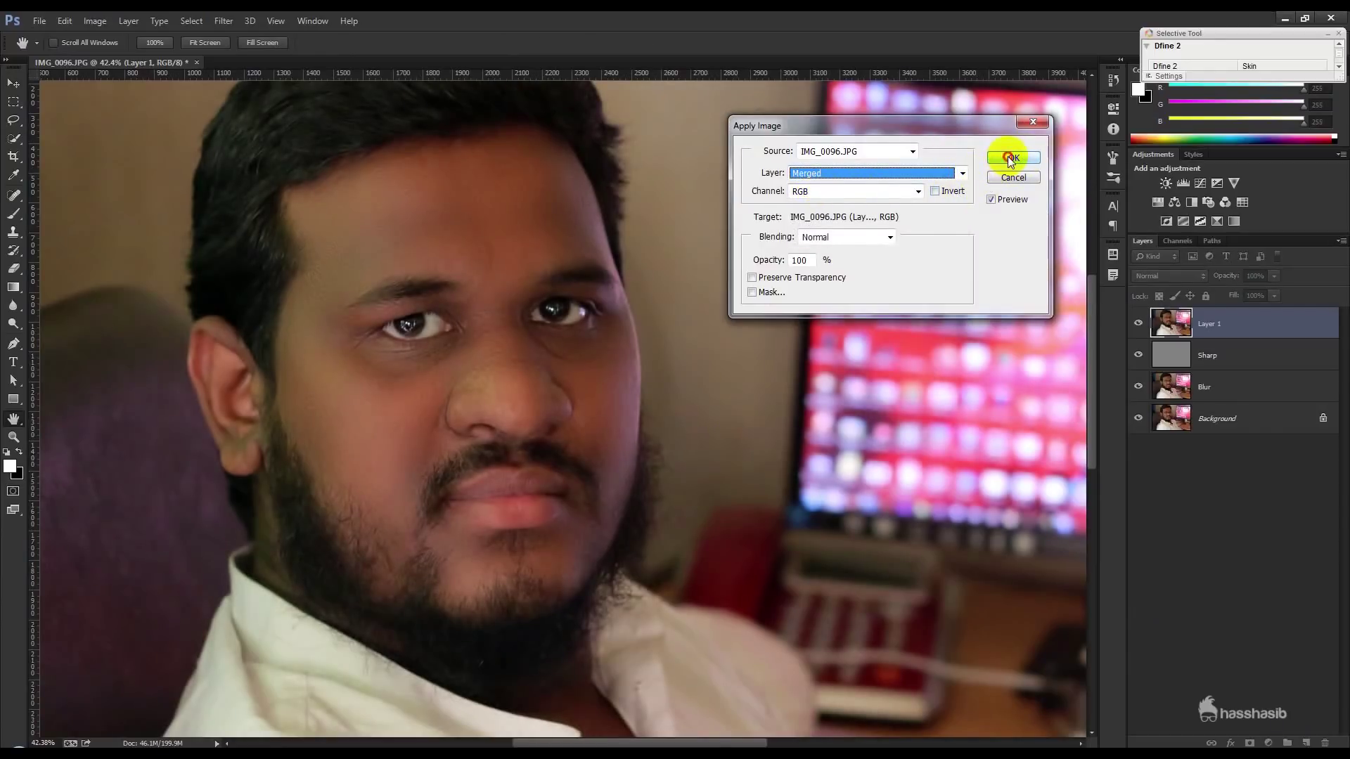
{"action": "left_click", "coordinate": [1010, 159]}
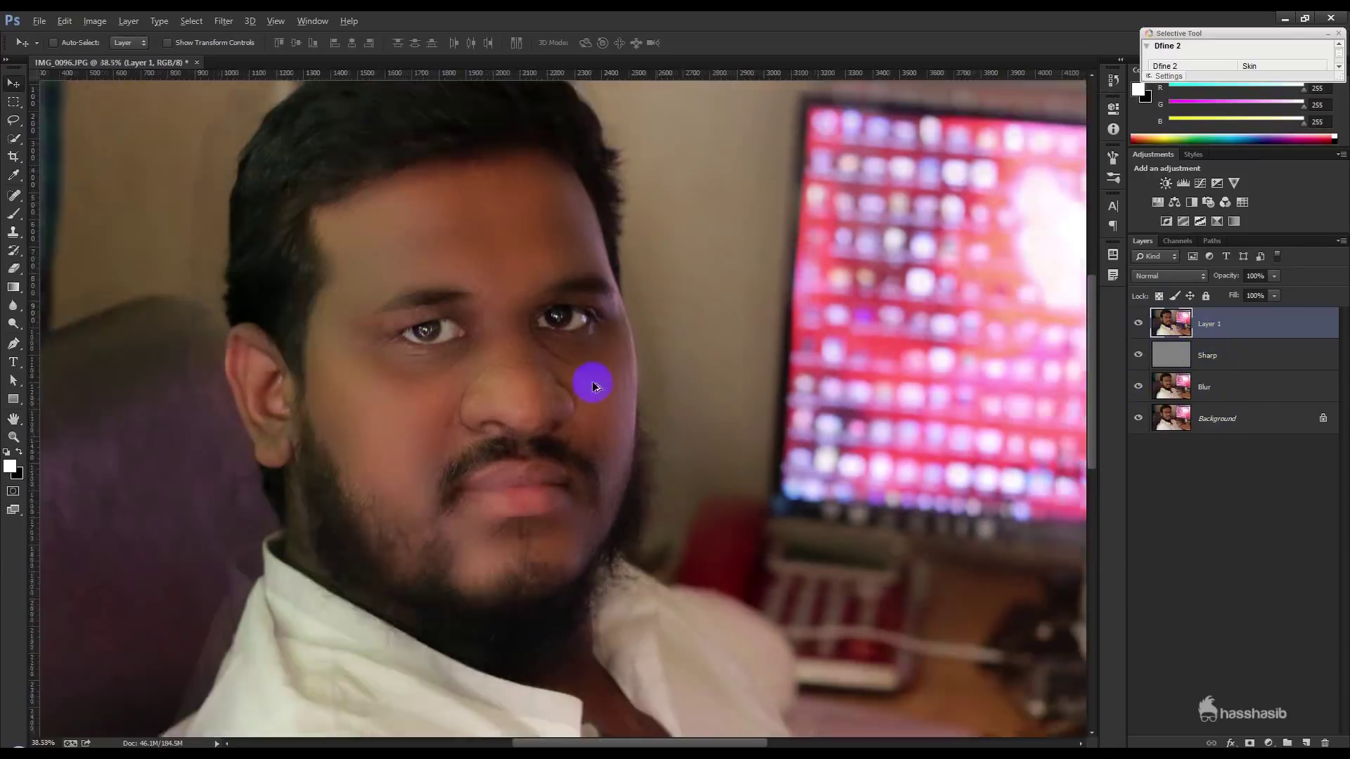
Fit the portrait to the window, preview a 35% Shadows/Highlights lift, and discard it
{"action": "key", "text": "ctrl+0"}
{"action": "key", "text": "ctrl+plus"}
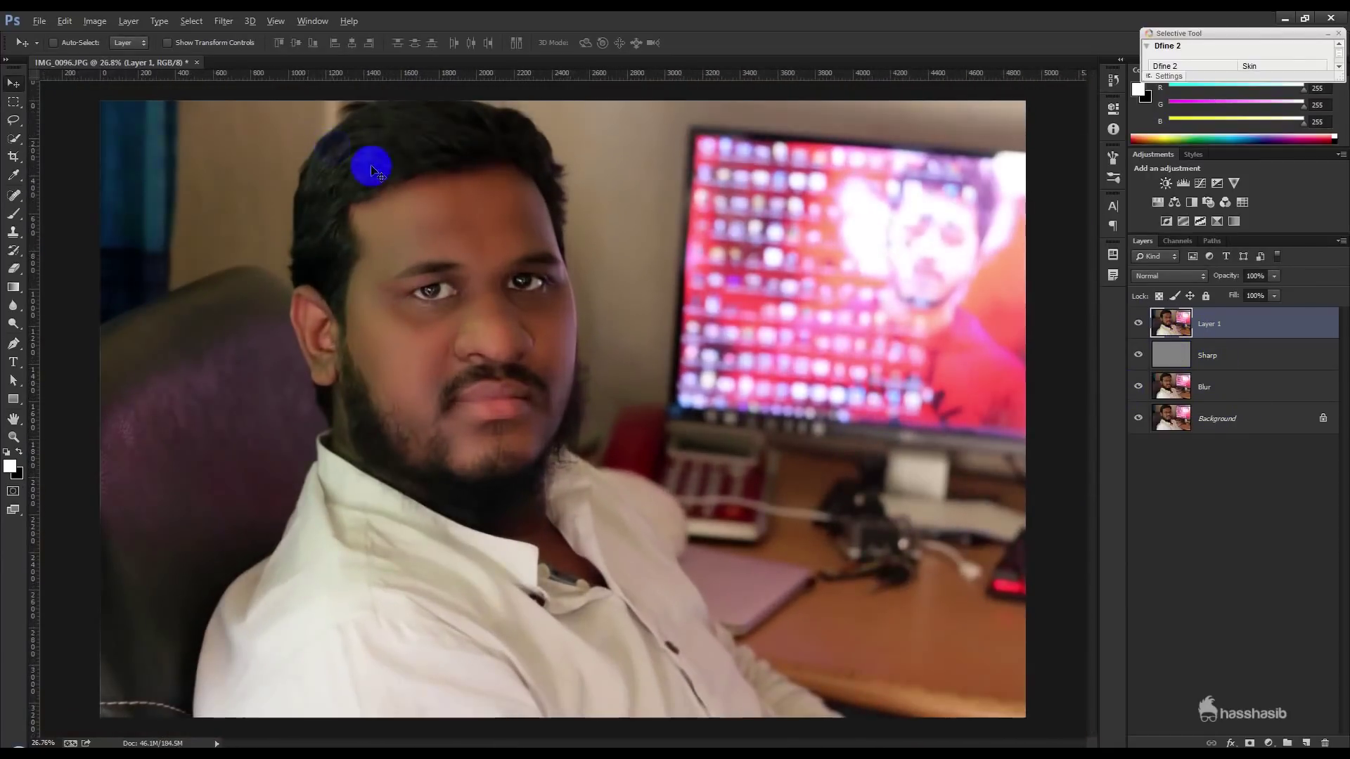
{"action": "left_click", "coordinate": [94, 20]}
{"action": "mouse_move", "coordinate": [115, 58]}
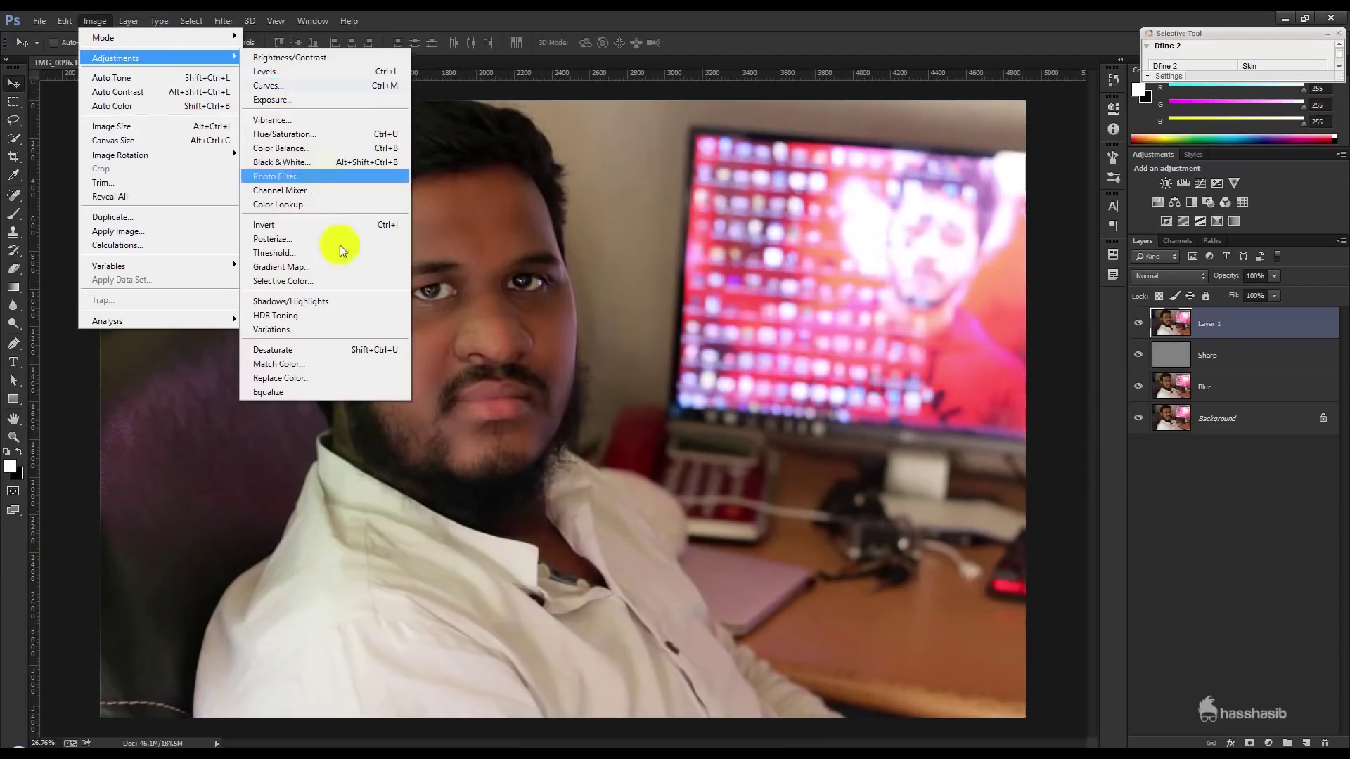
{"action": "left_click", "coordinate": [327, 302]}
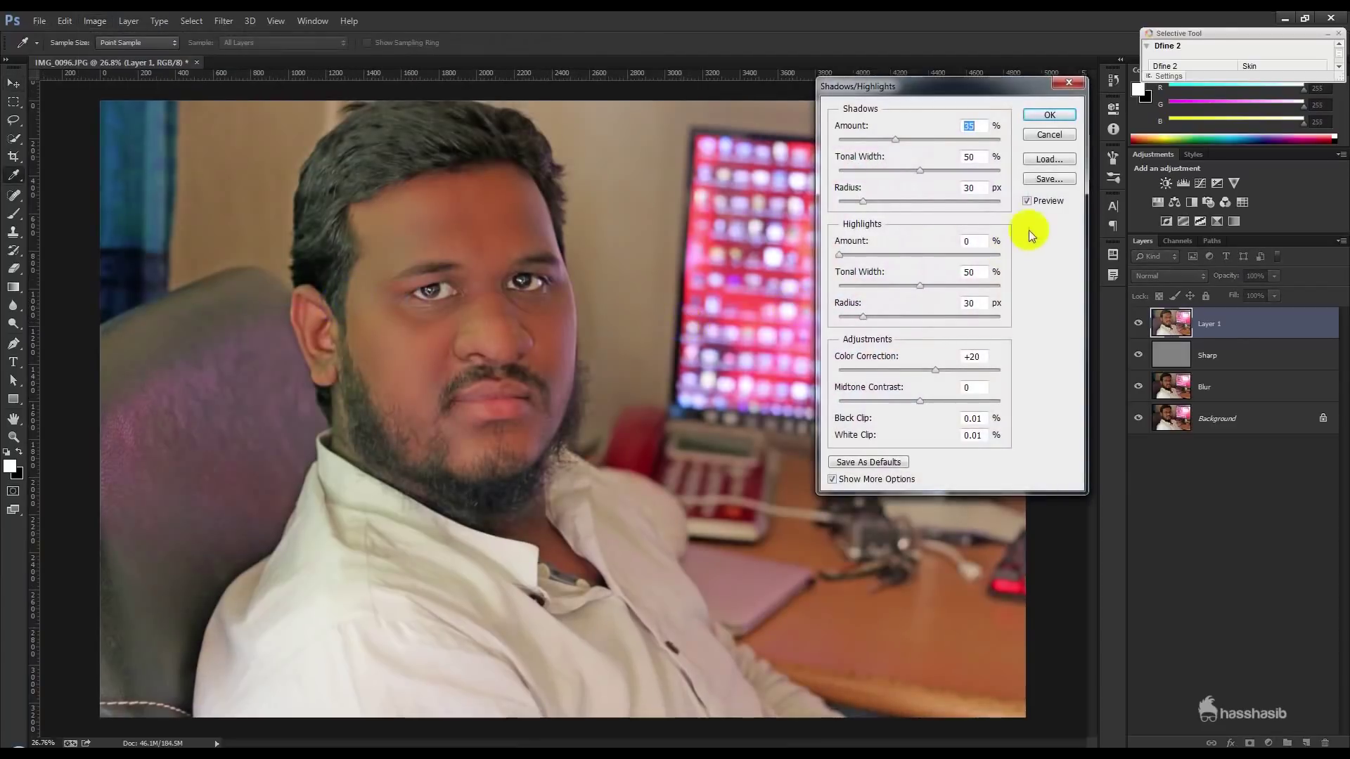
{"action": "left_click", "coordinate": [1026, 201]}
{"action": "left_click", "coordinate": [1027, 201]}
{"action": "left_click", "coordinate": [1026, 201]}
{"action": "left_click", "coordinate": [1027, 201]}
{"action": "left_click", "coordinate": [1049, 114]}
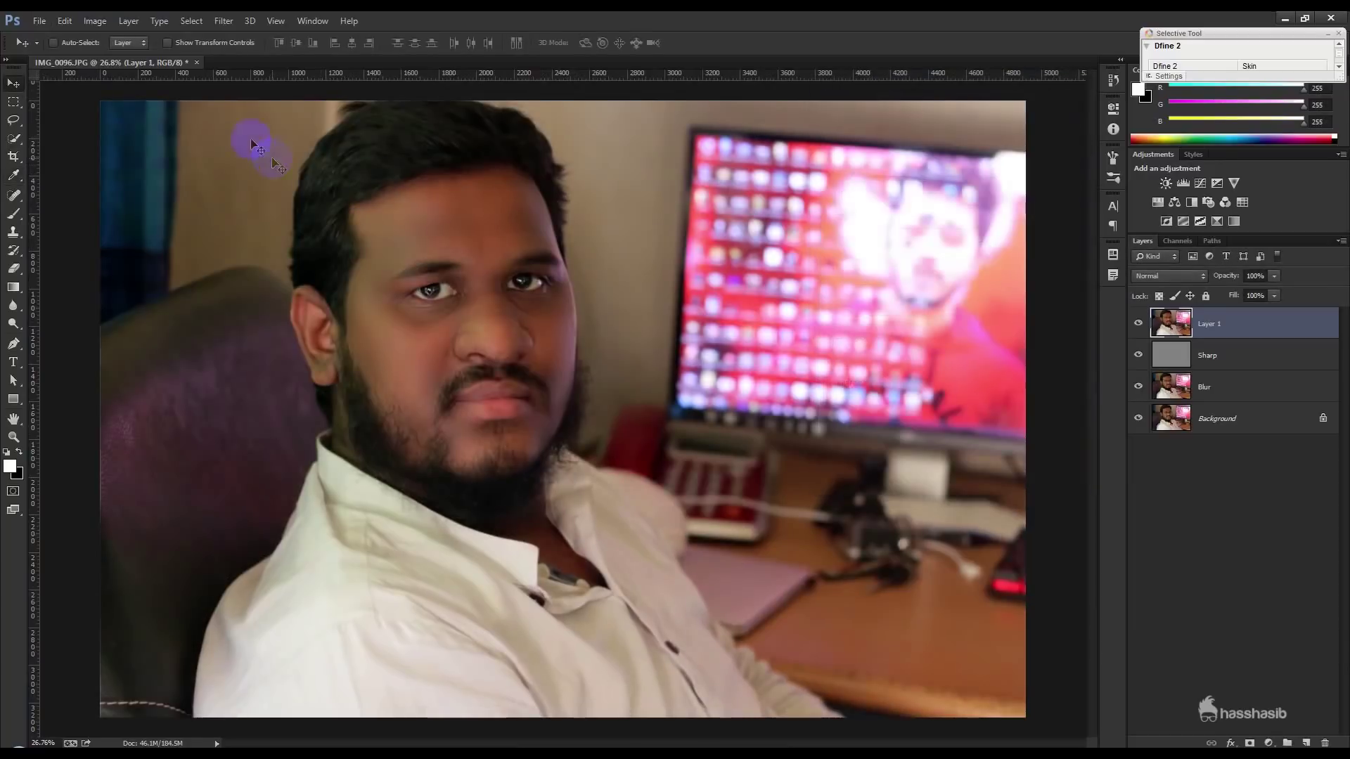
{"action": "left_click", "coordinate": [91, 23]}
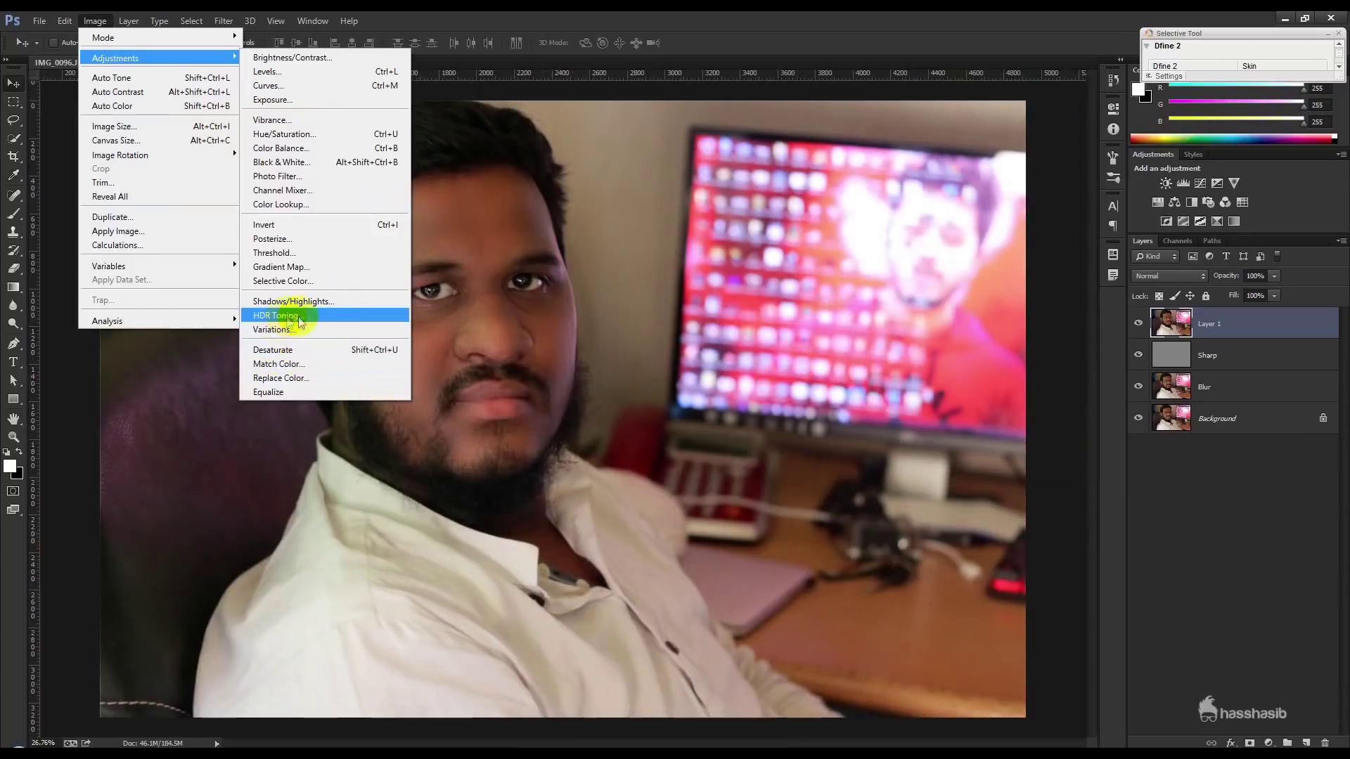
Flatten the image, apply HDR Toning with Equalize Histogram, and select the whole canvas
{"action": "left_click", "coordinate": [288, 316]}
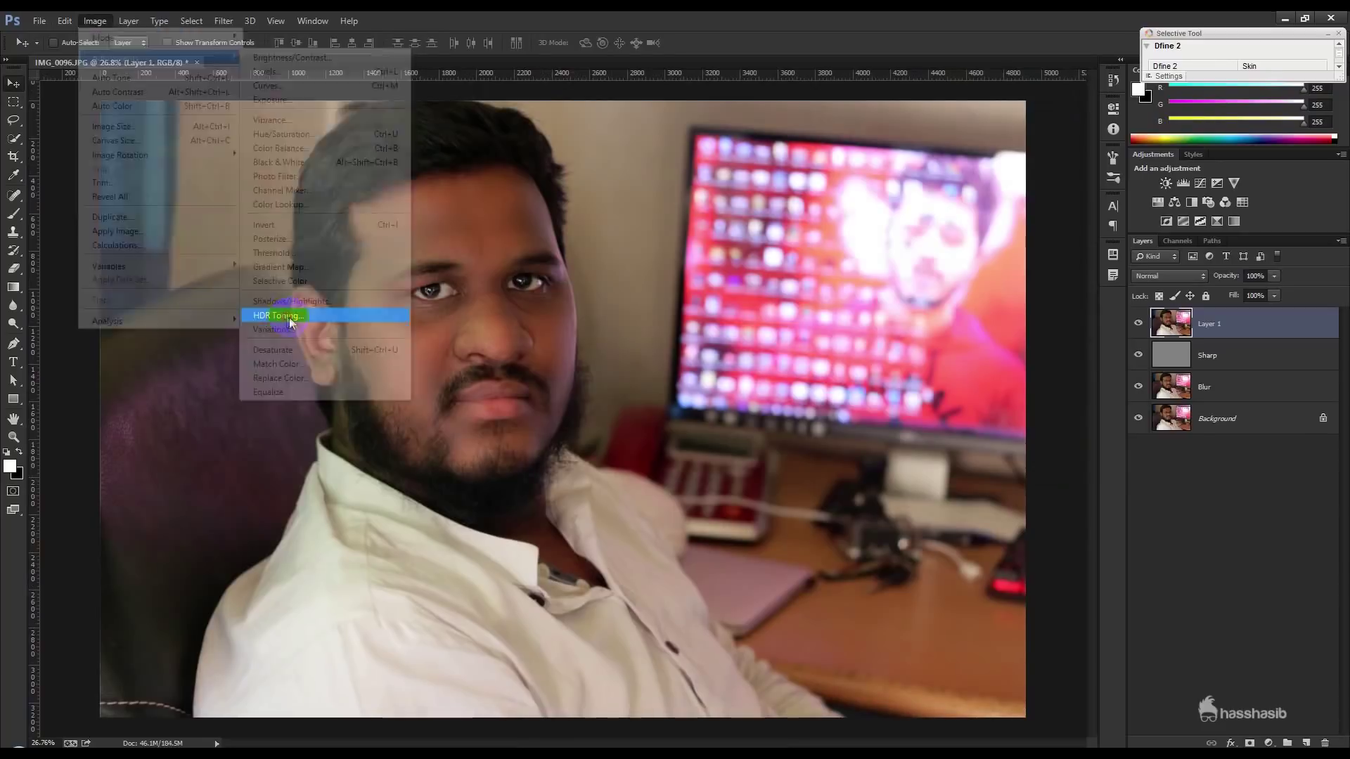
{"action": "left_click", "coordinate": [733, 434]}
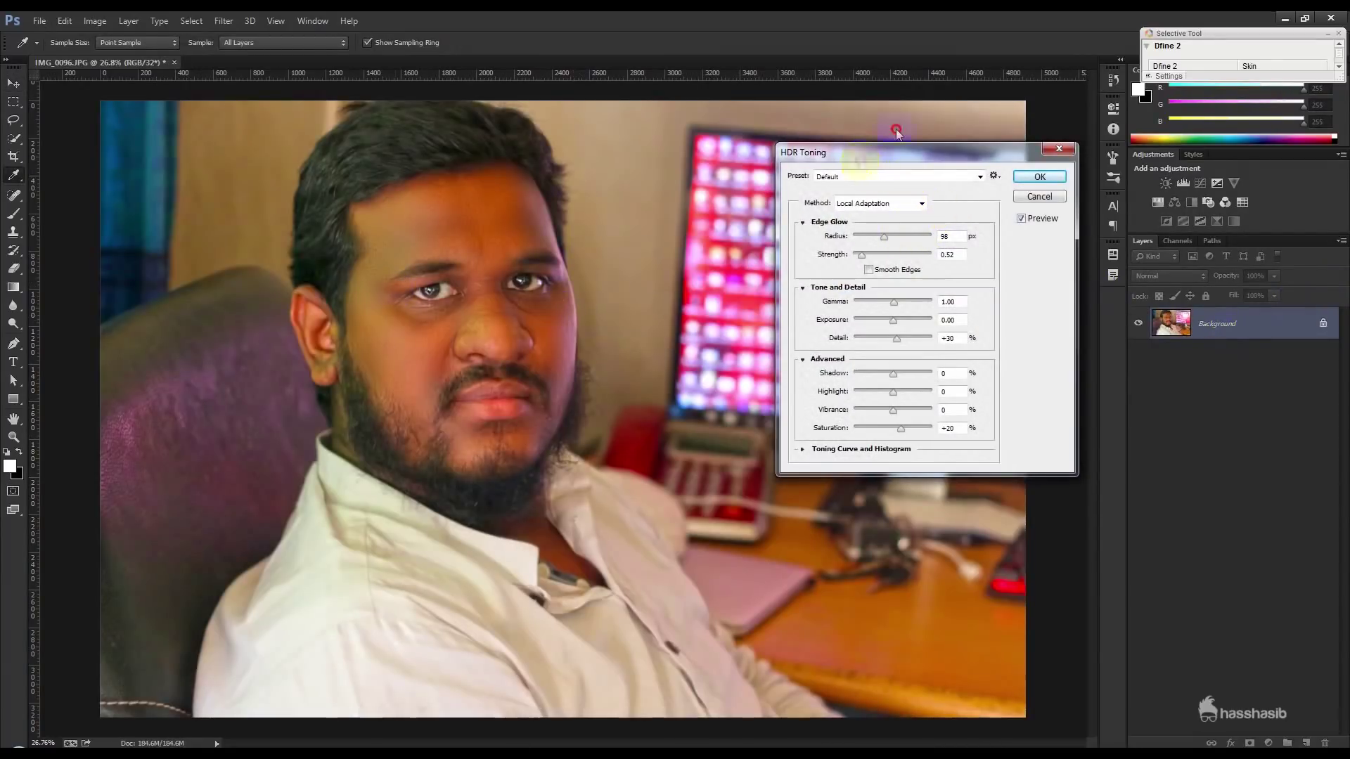
{"action": "left_click_drag", "start_coordinate": [896, 131], "coordinate": [942, 98]}
{"action": "left_click", "coordinate": [900, 152]}
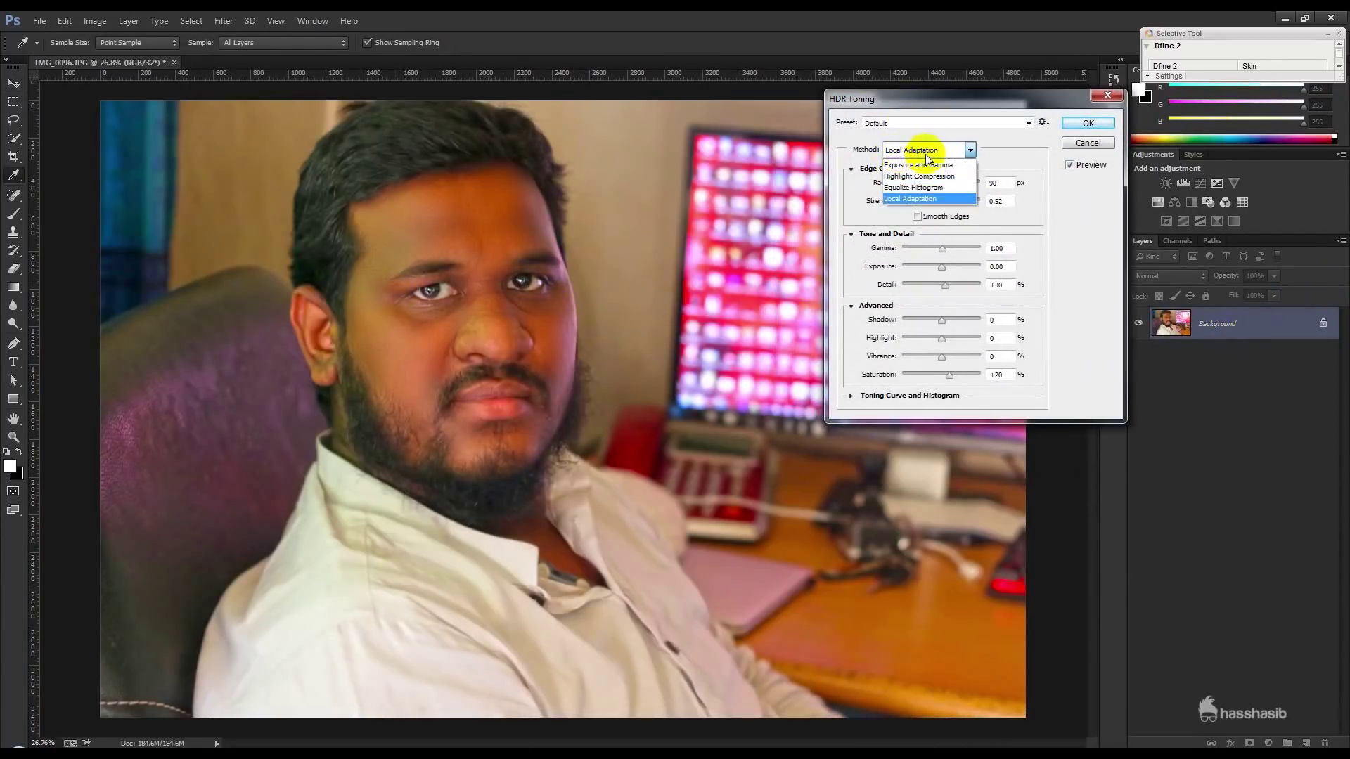
{"action": "left_click", "coordinate": [918, 187]}
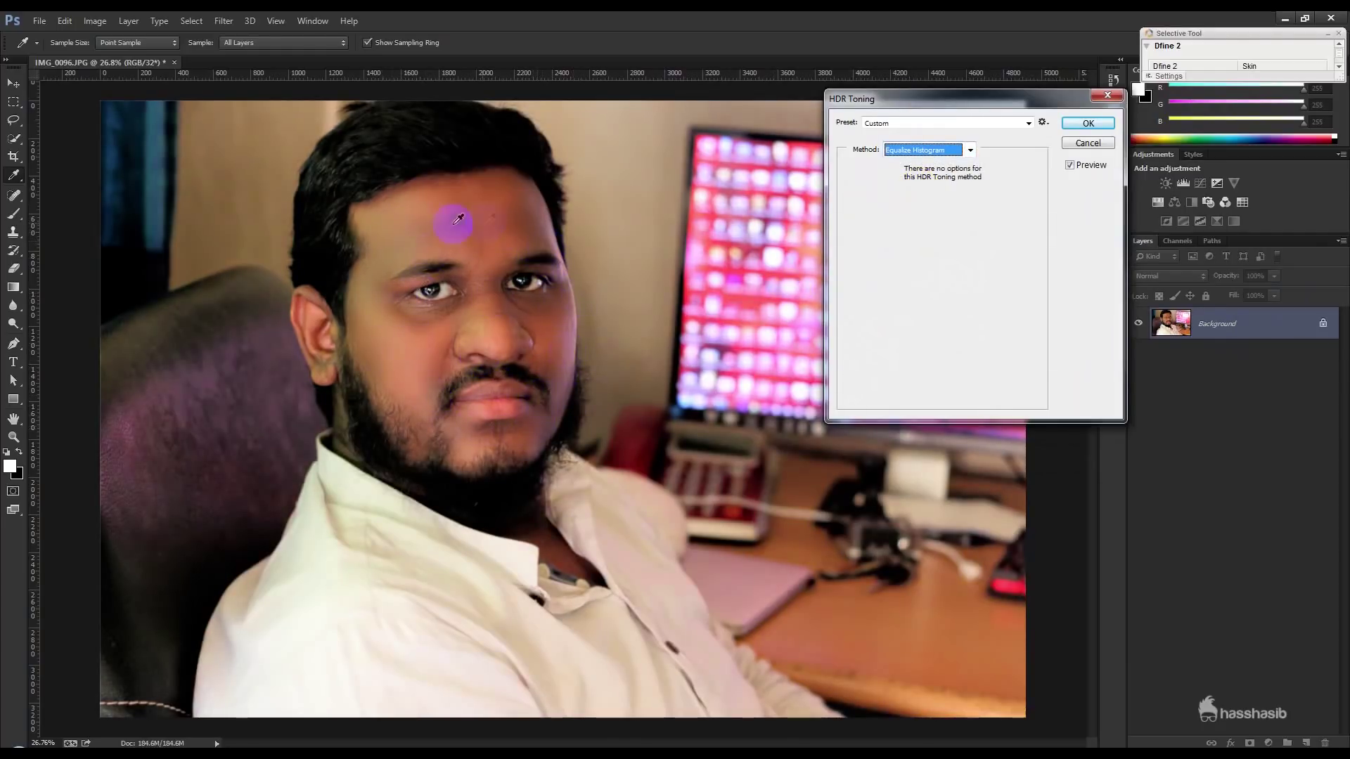
{"action": "left_click", "coordinate": [1088, 124]}
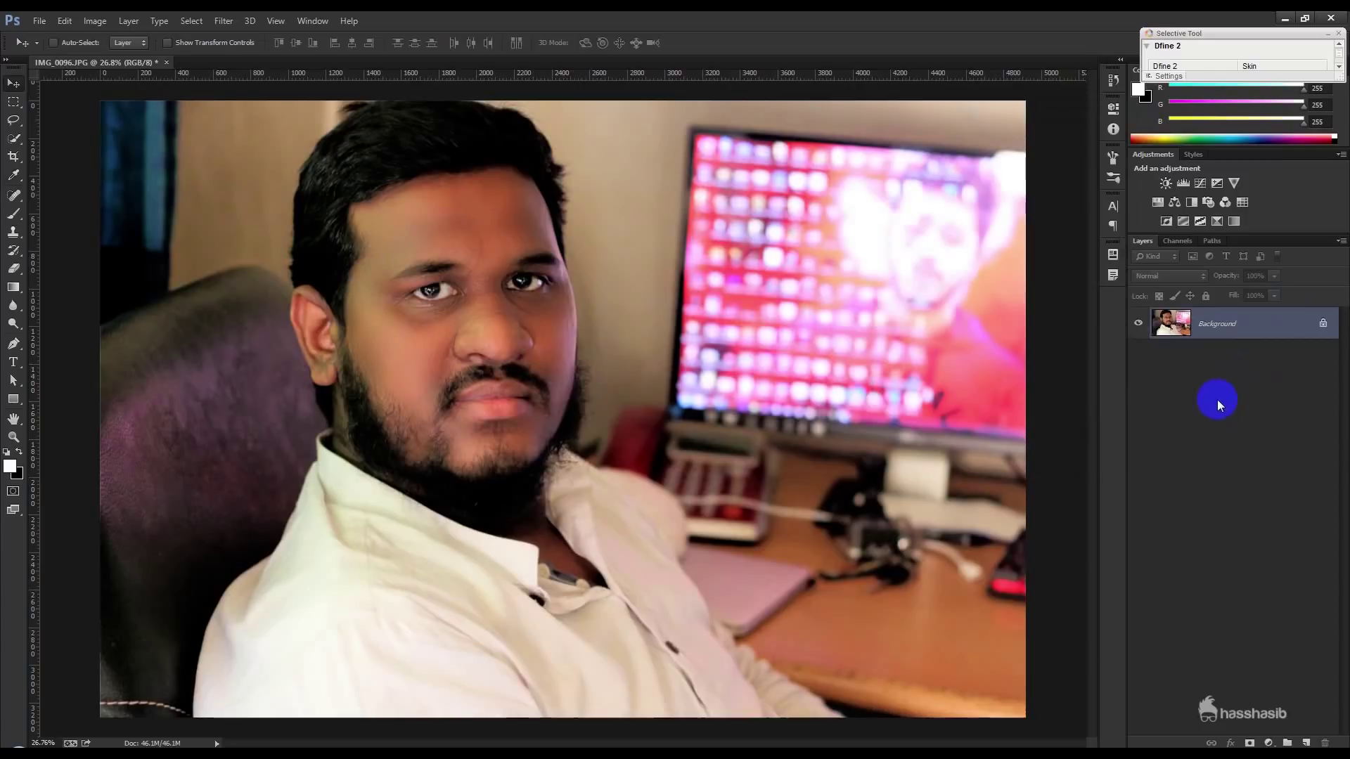
{"action": "key", "text": "ctrl+a"}
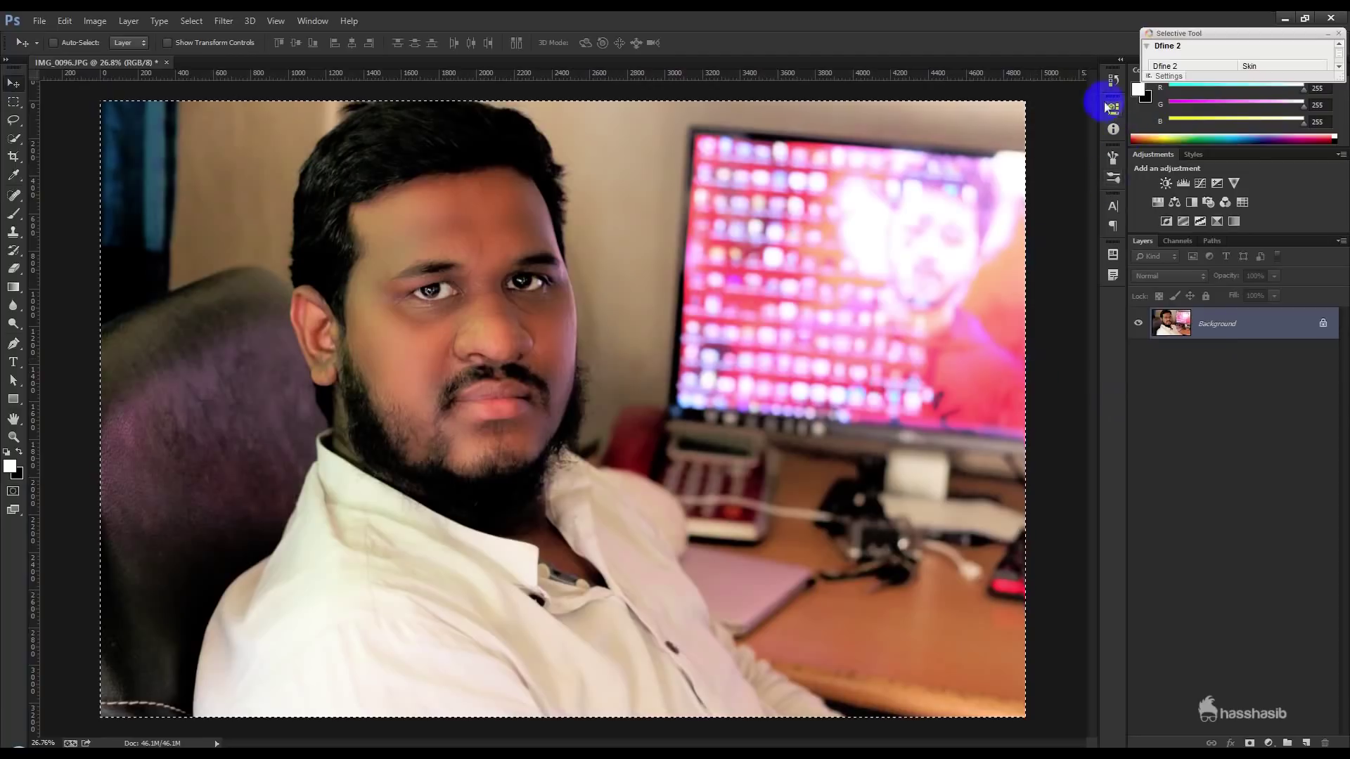
Restore the pre-flatten Apply Image history state and paste the HDR-toned copy as Layer 2
{"action": "left_click", "coordinate": [1113, 80]}
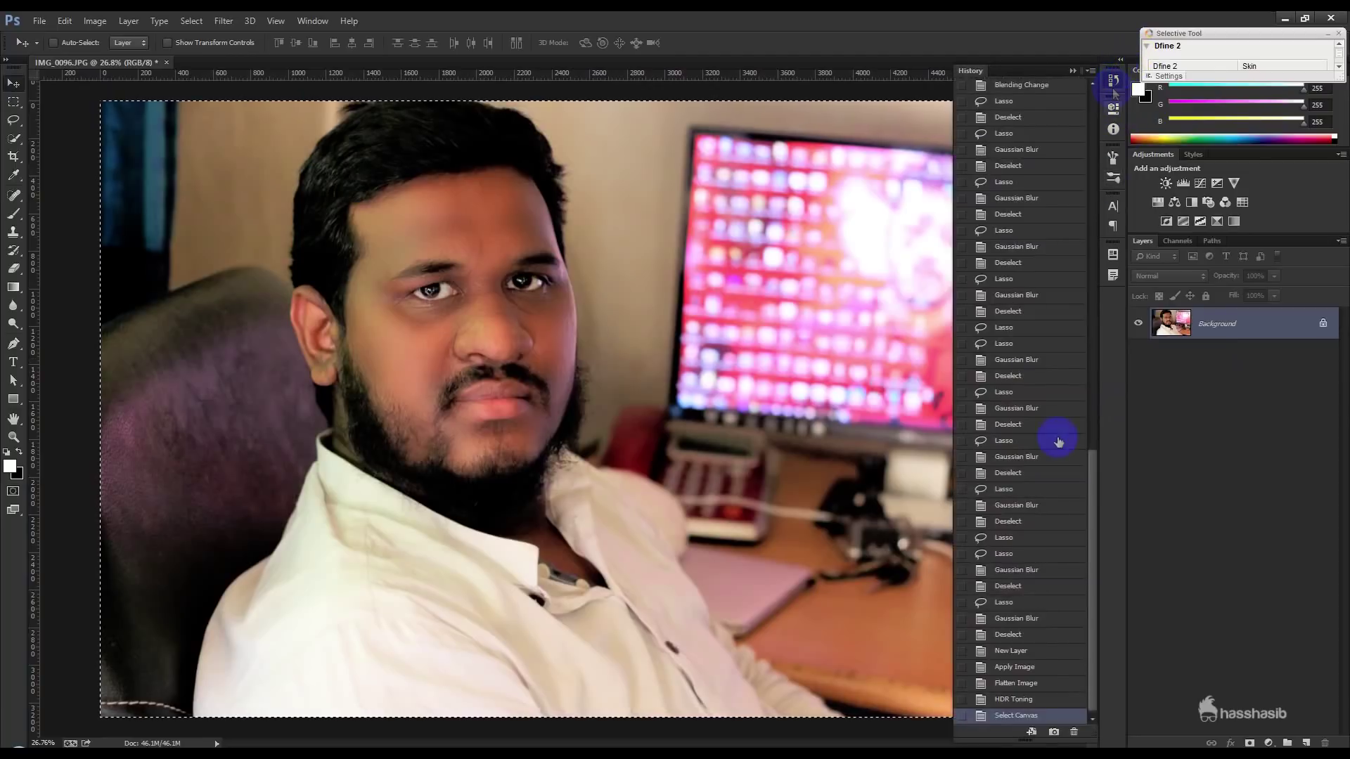
{"action": "left_click", "coordinate": [1004, 684]}
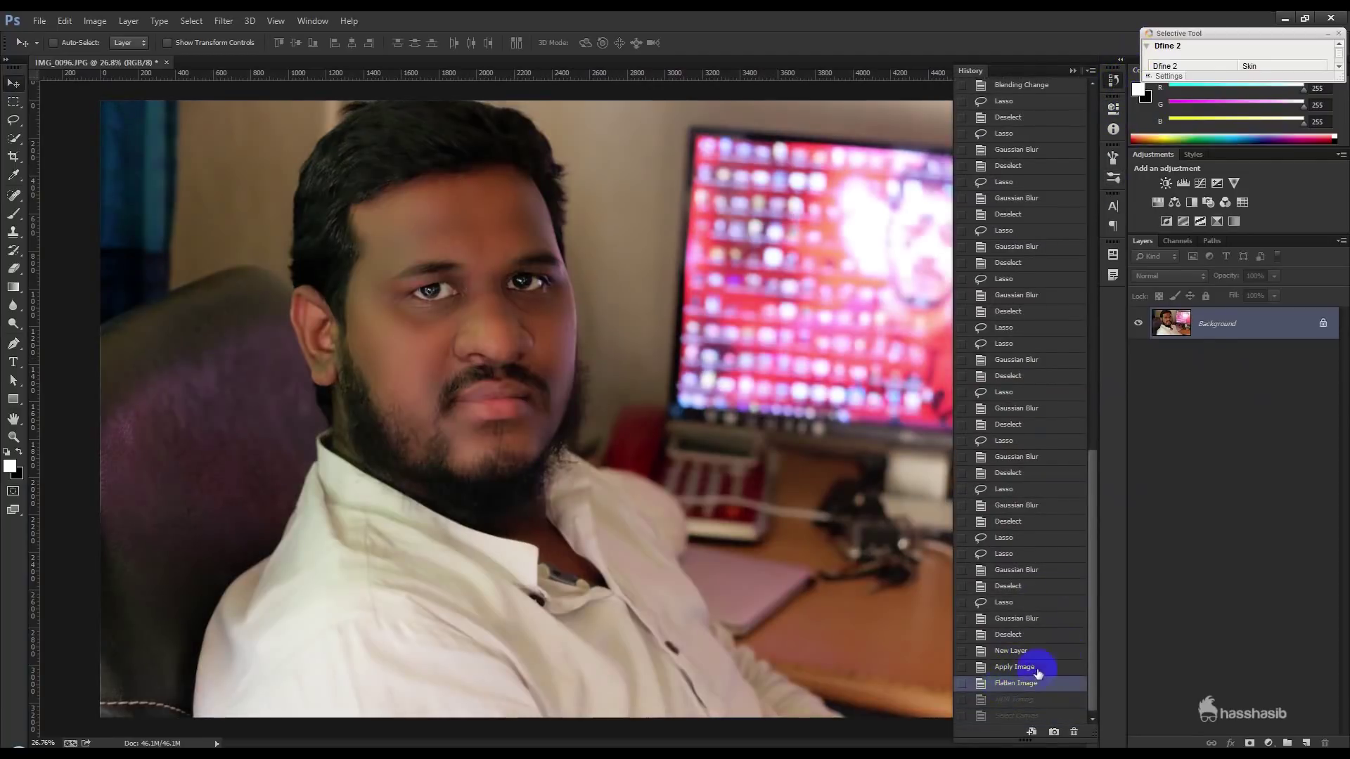
{"action": "left_click", "coordinate": [1038, 667]}
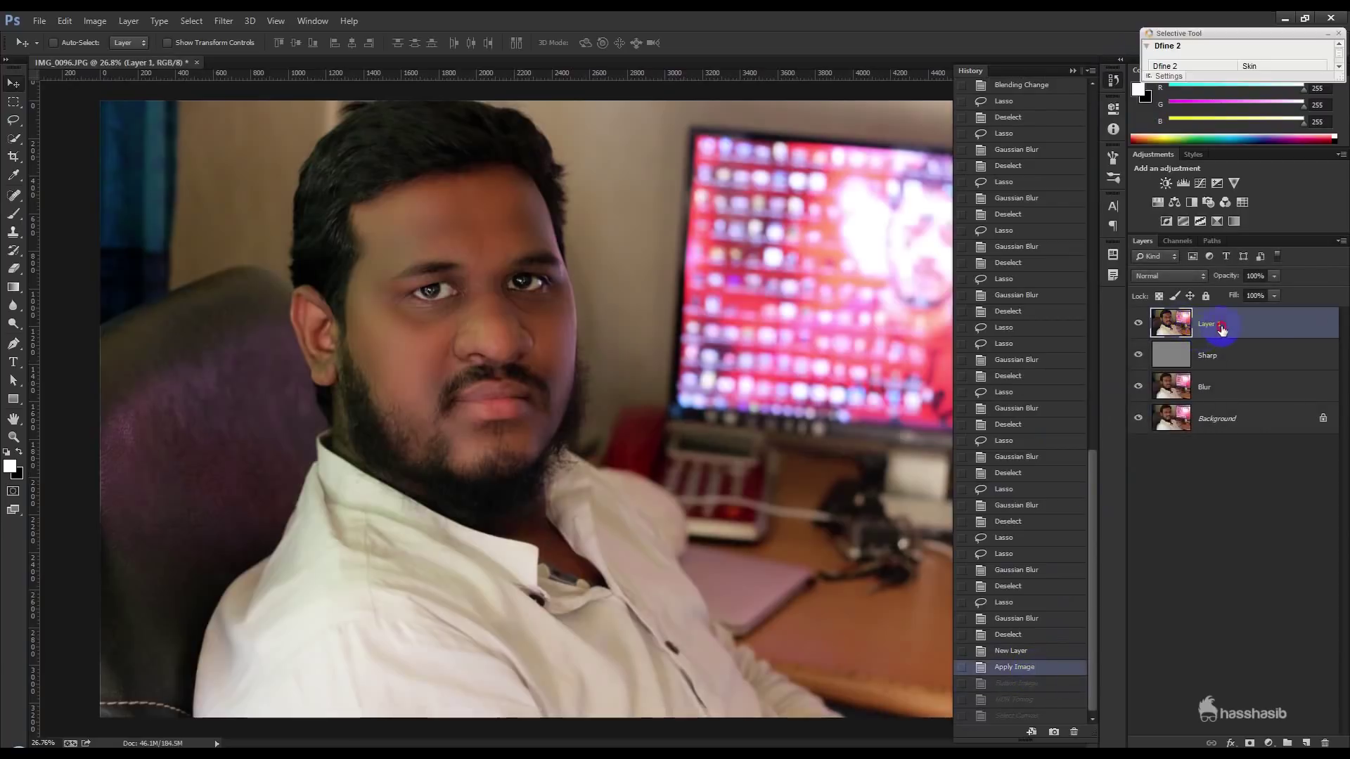
{"action": "key", "text": "ctrl+v"}
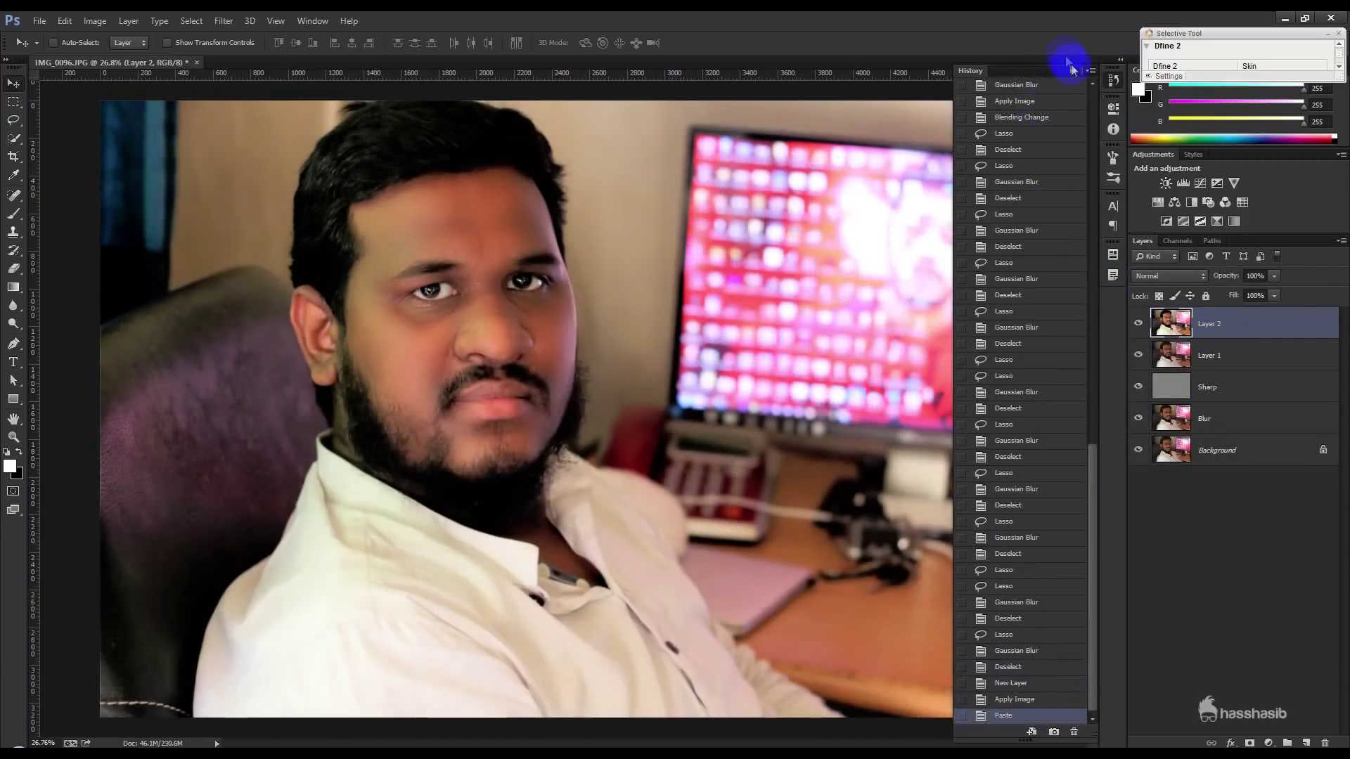
{"action": "left_click", "coordinate": [1071, 69]}
{"action": "scroll", "coordinate": [718, 342], "scroll_direction": "down", "scroll_amount": 3}
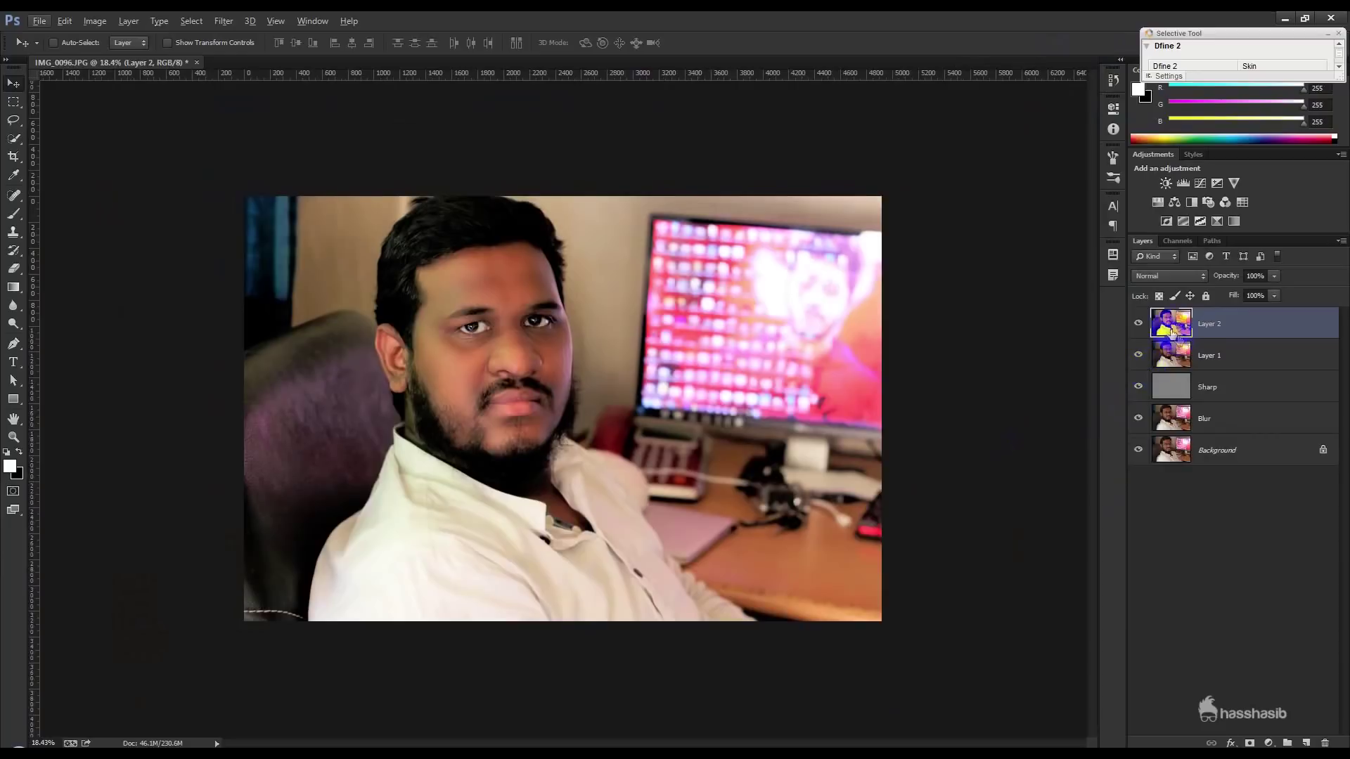
{"action": "left_click", "coordinate": [1138, 324]}
{"action": "left_click", "coordinate": [1138, 324]}
{"action": "left_click", "coordinate": [1138, 324]}
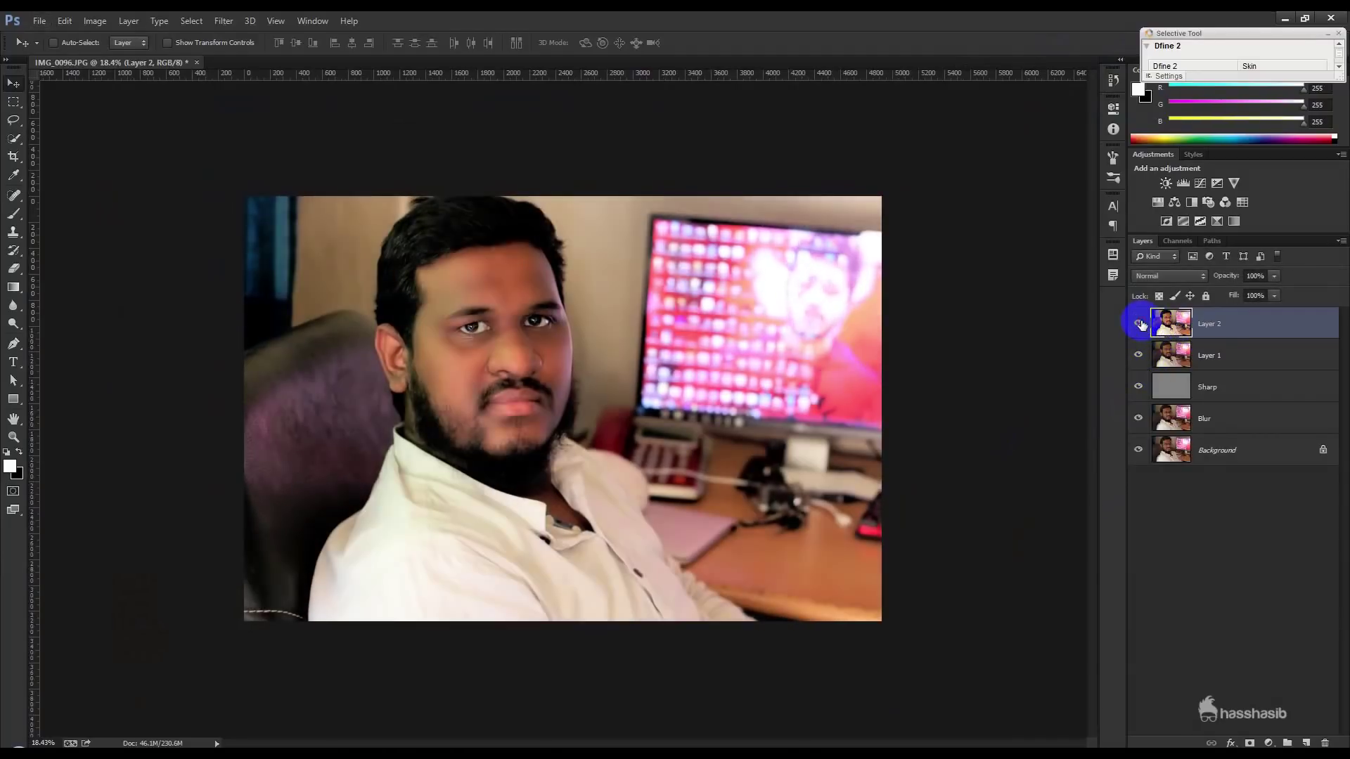
{"action": "scroll", "coordinate": [538, 377], "scroll_direction": "up", "scroll_amount": 3}
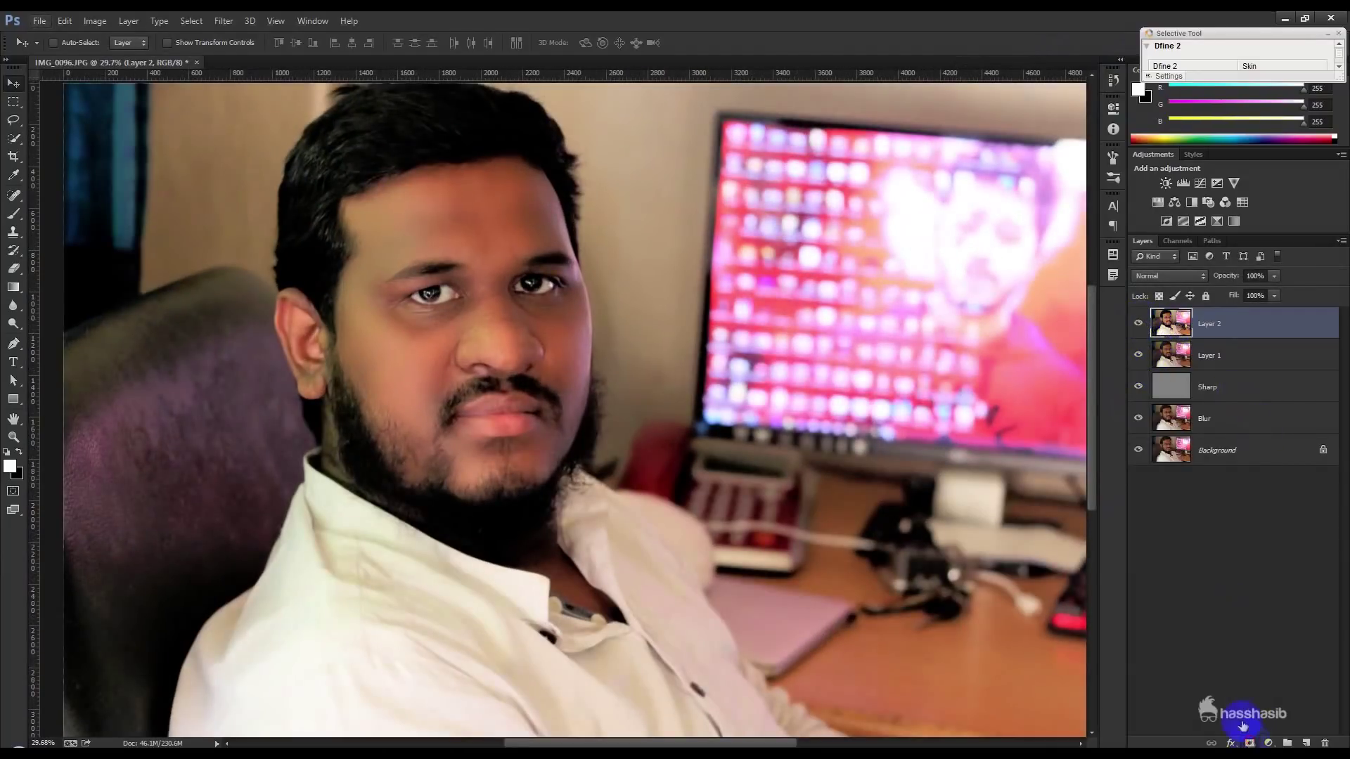
Add a mask to Layer 2 and paint it out along the beard edge with a 300 brush
{"action": "left_click", "coordinate": [1249, 743]}
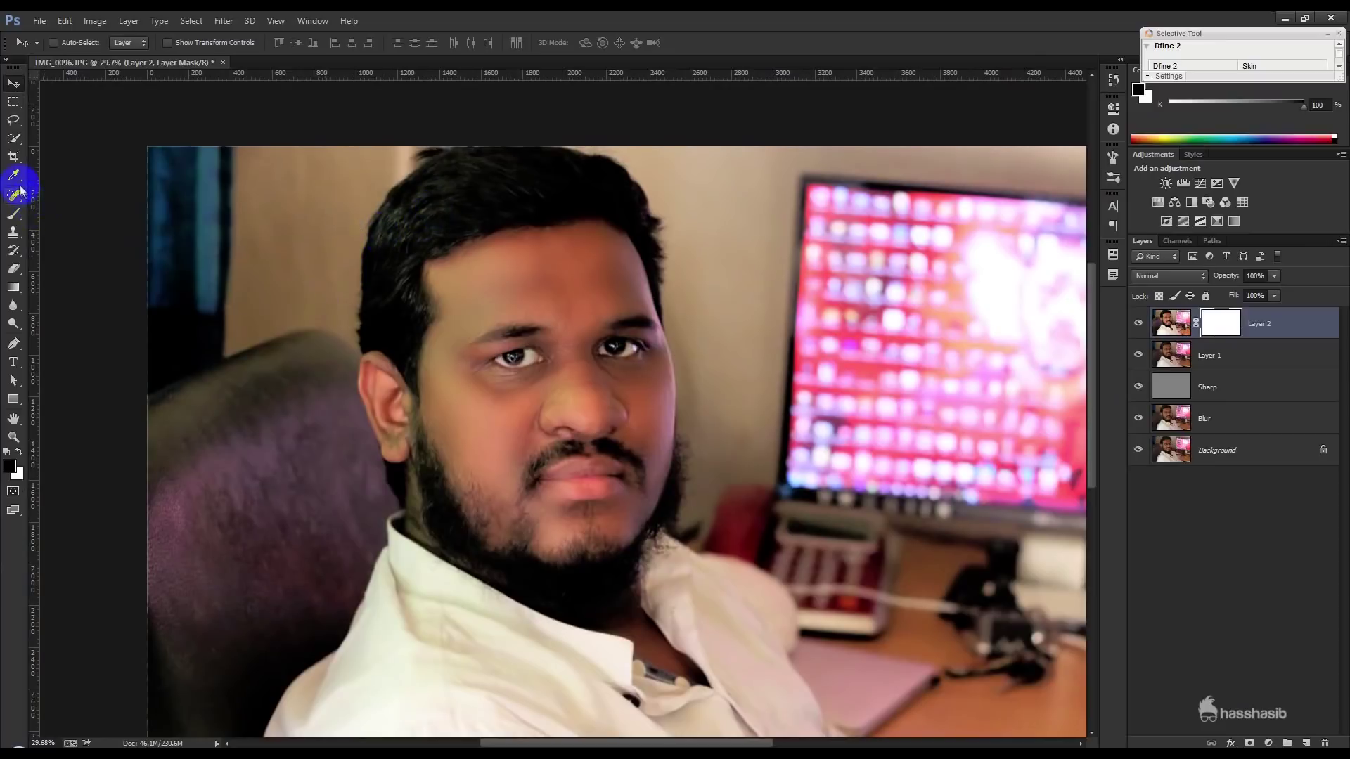
{"action": "left_click", "coordinate": [15, 218]}
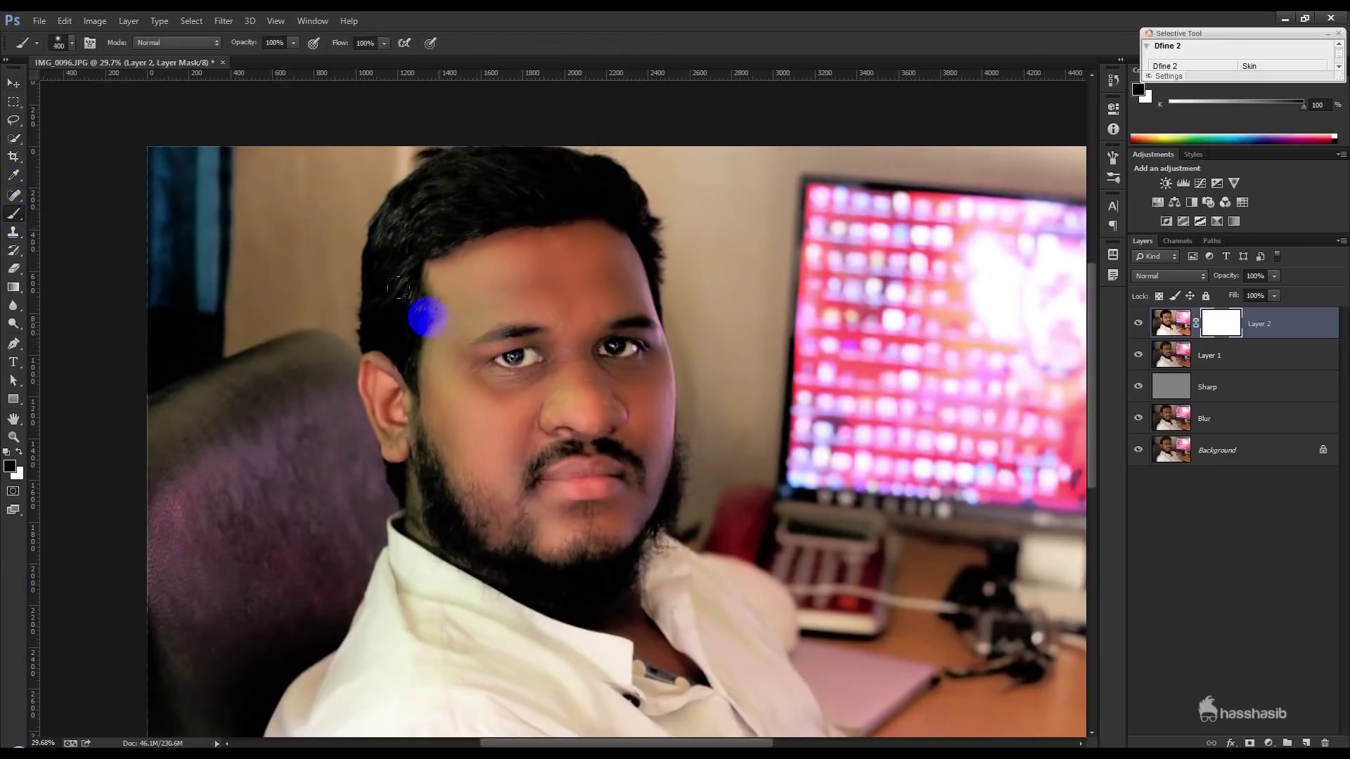
{"action": "key", "text": "bracketright"}
{"action": "key", "text": "bracketright"}
{"action": "mouse_move", "coordinate": [624, 178]}
{"action": "left_mouse_down"}
{"action": "mouse_move", "coordinate": [676, 205]}
{"action": "mouse_move", "coordinate": [504, 168]}
{"action": "mouse_move", "coordinate": [596, 202]}
{"action": "left_mouse_up"}
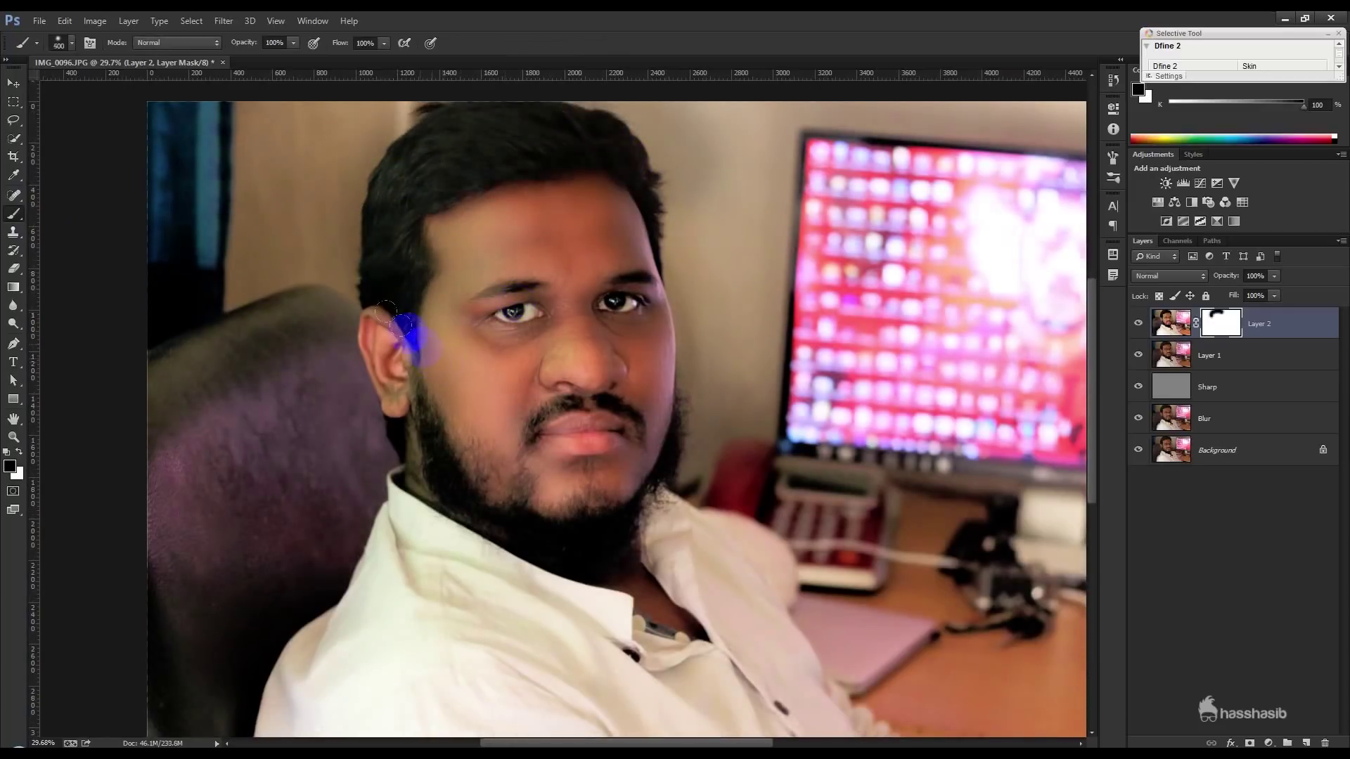
{"action": "key", "text": "bracketleft"}
{"action": "key", "text": "bracketleft"}
{"action": "key", "text": "bracketleft"}
{"action": "mouse_move", "coordinate": [399, 322]}
{"action": "left_mouse_down"}
{"action": "mouse_move", "coordinate": [647, 495]}
{"action": "mouse_move", "coordinate": [685, 408]}
{"action": "left_mouse_up"}
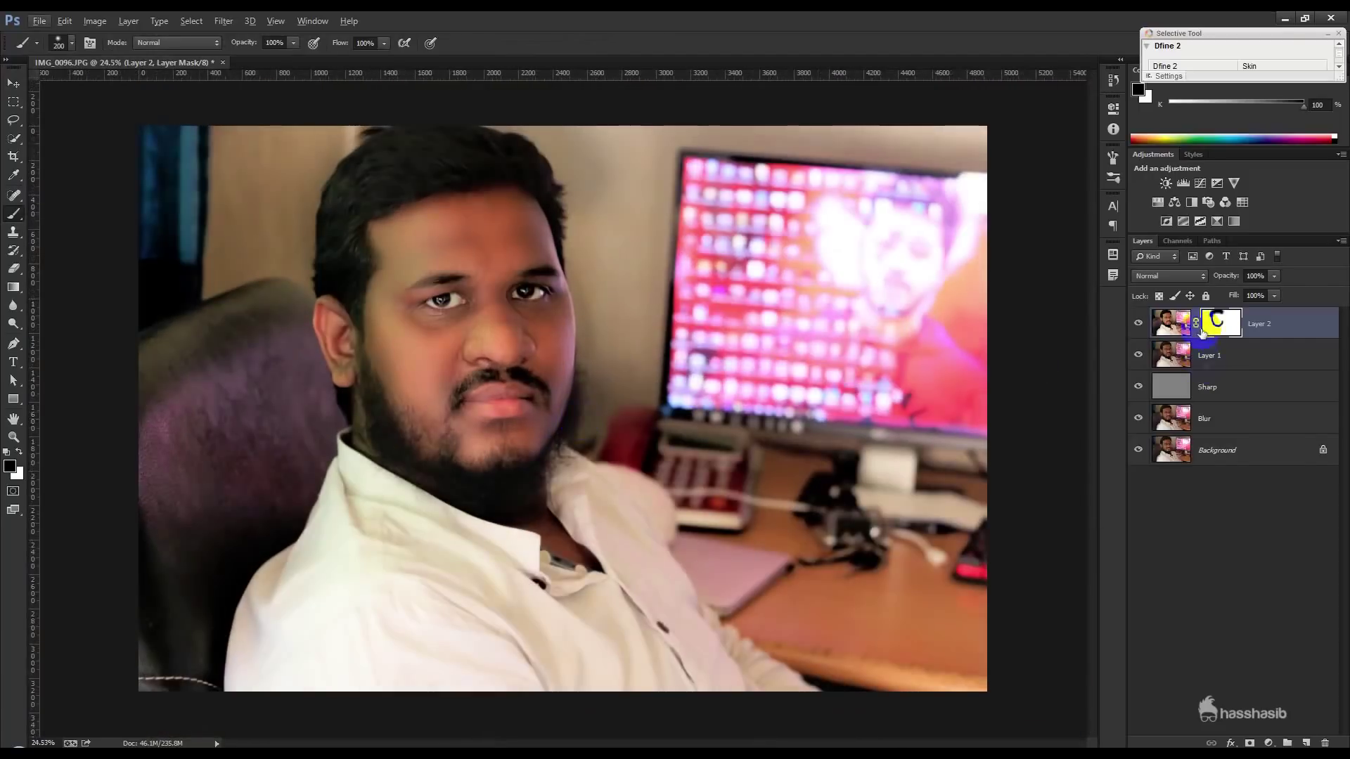
{"action": "left_click", "coordinate": [1140, 323]}
{"action": "left_click", "coordinate": [1140, 323]}
{"action": "left_click", "coordinate": [1139, 322]}
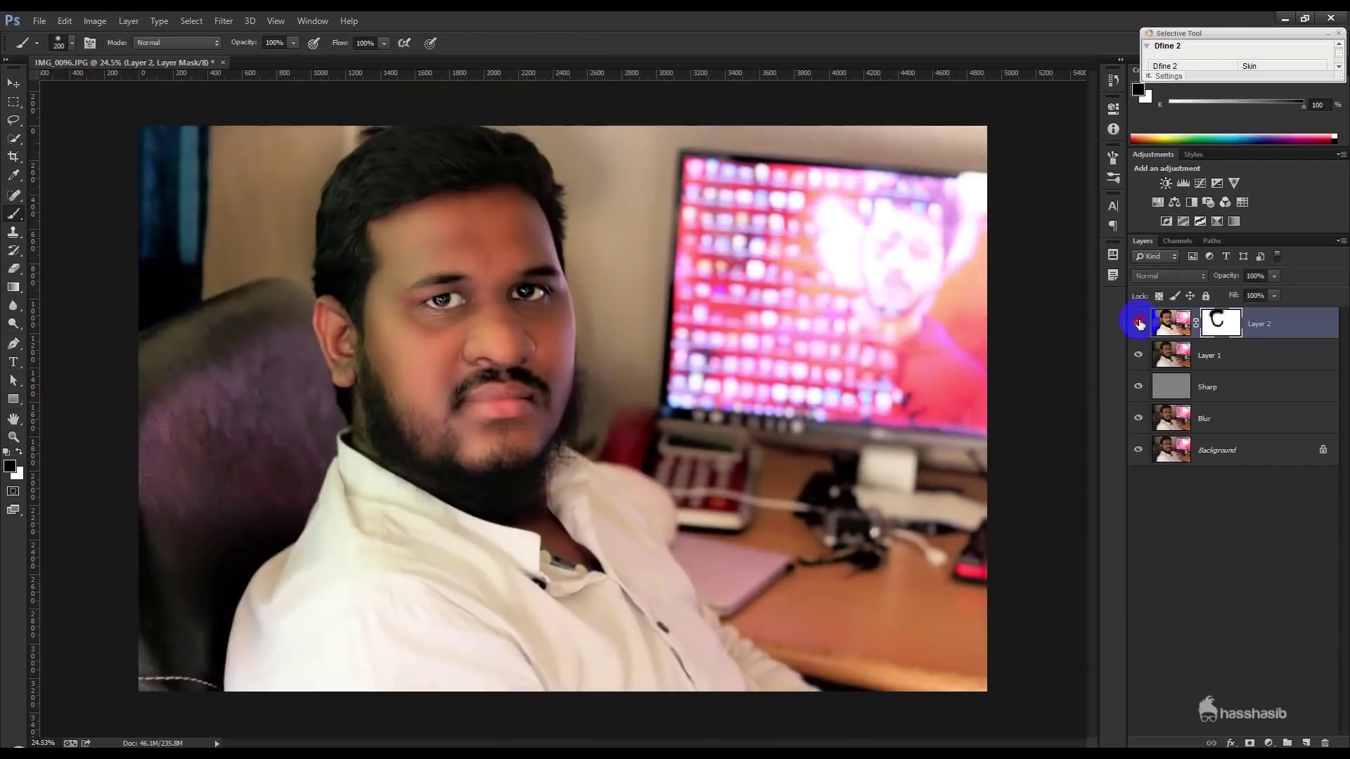
{"action": "left_click", "coordinate": [1140, 323]}
{"action": "left_click", "coordinate": [1140, 323]}
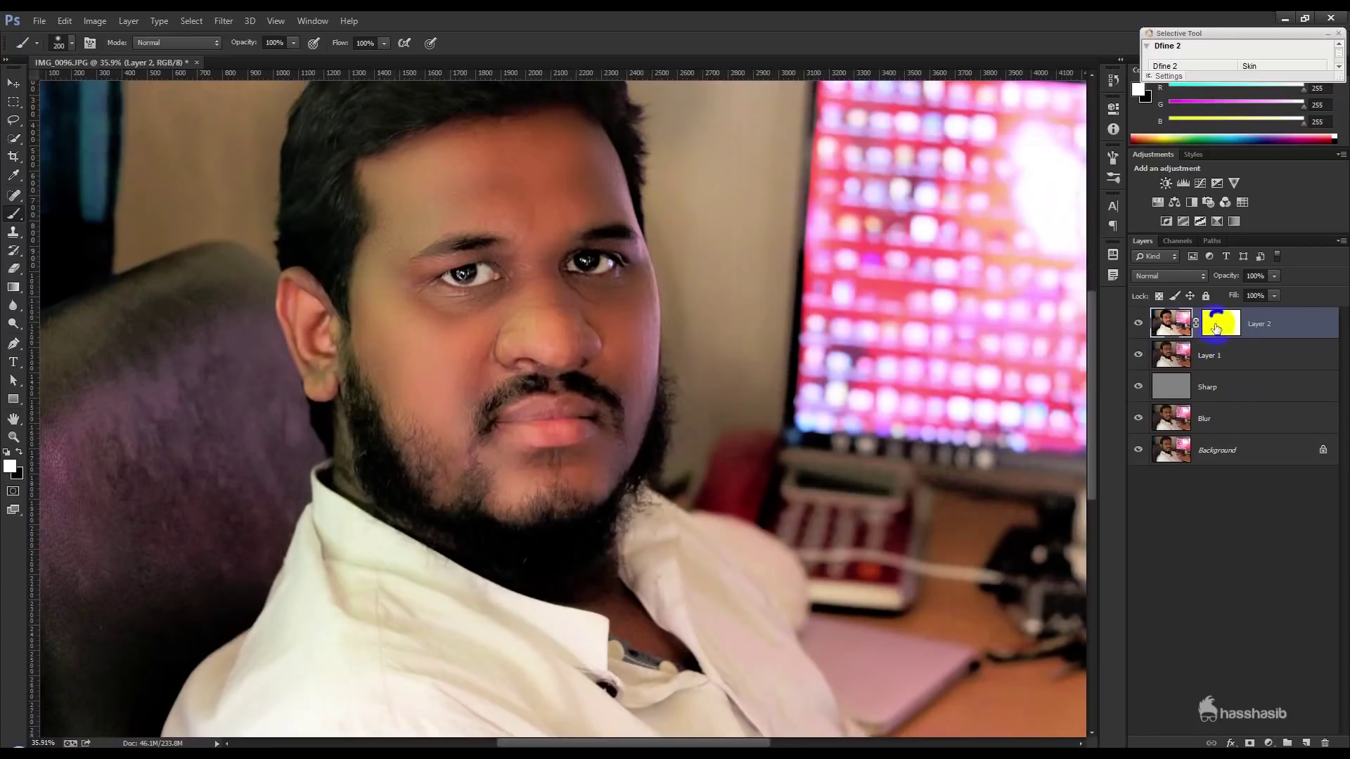
Drag Layer 2's mask to the trash and hide Layer 2
{"action": "left_click_drag", "start_coordinate": [1265, 330], "coordinate": [1324, 743]}
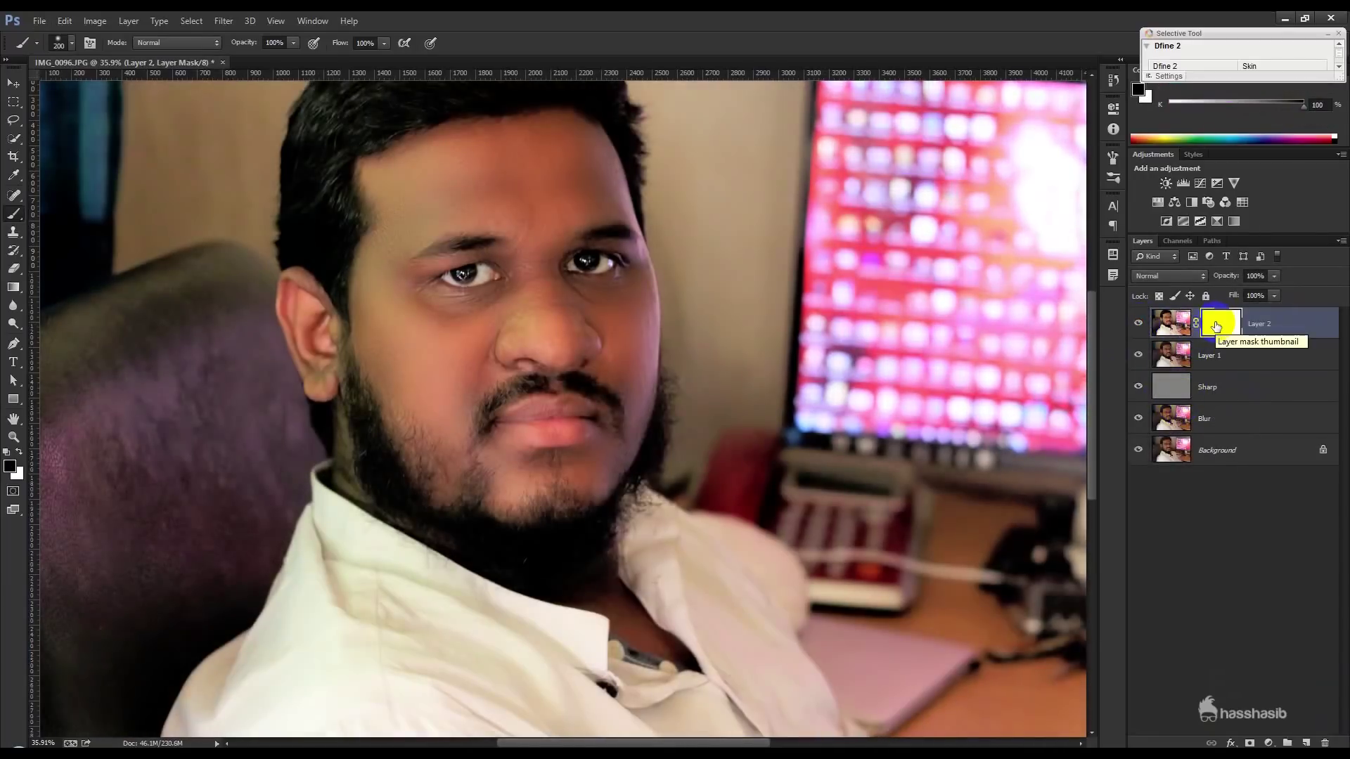
{"action": "left_click_drag", "start_coordinate": [1216, 325], "coordinate": [1324, 743]}
{"action": "scroll", "coordinate": [550, 406], "scroll_direction": "down", "scroll_amount": 3}
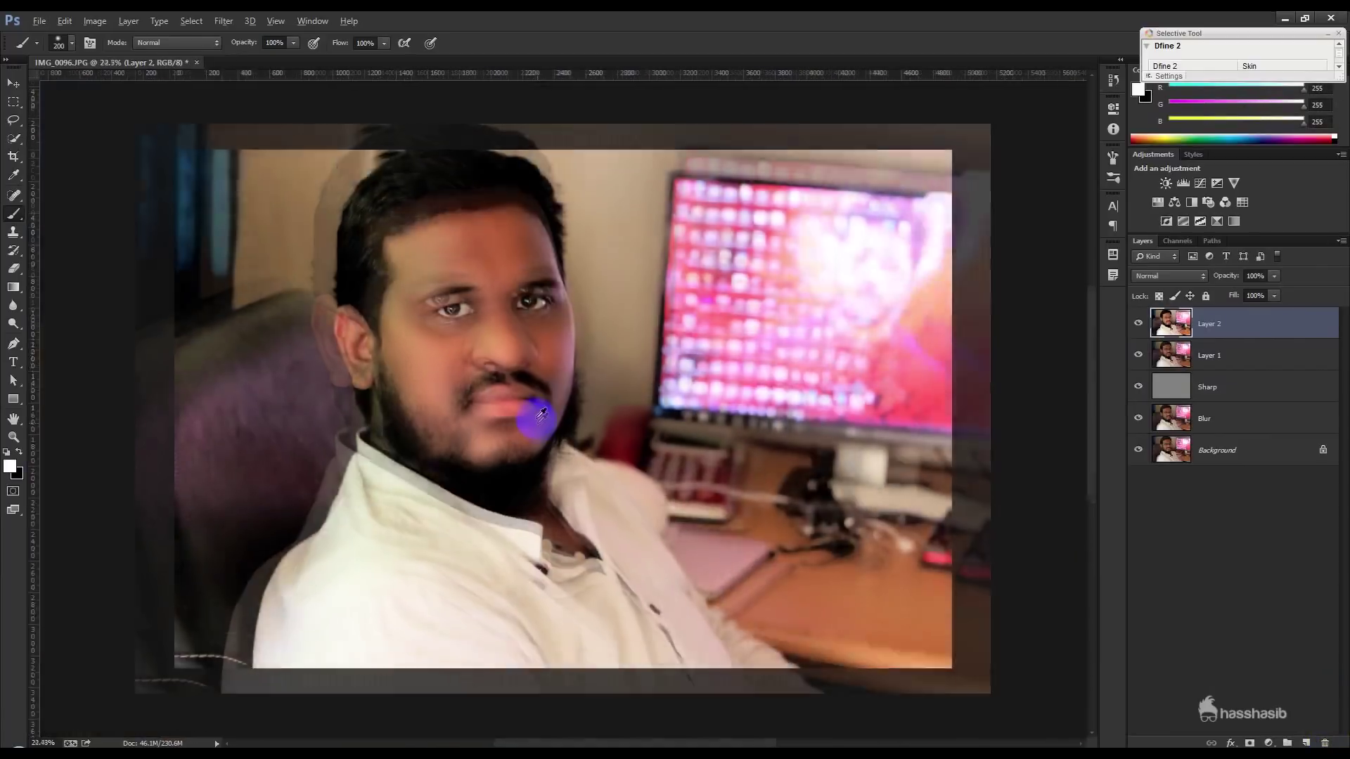
{"action": "scroll", "coordinate": [532, 323], "scroll_direction": "up", "scroll_amount": 3}
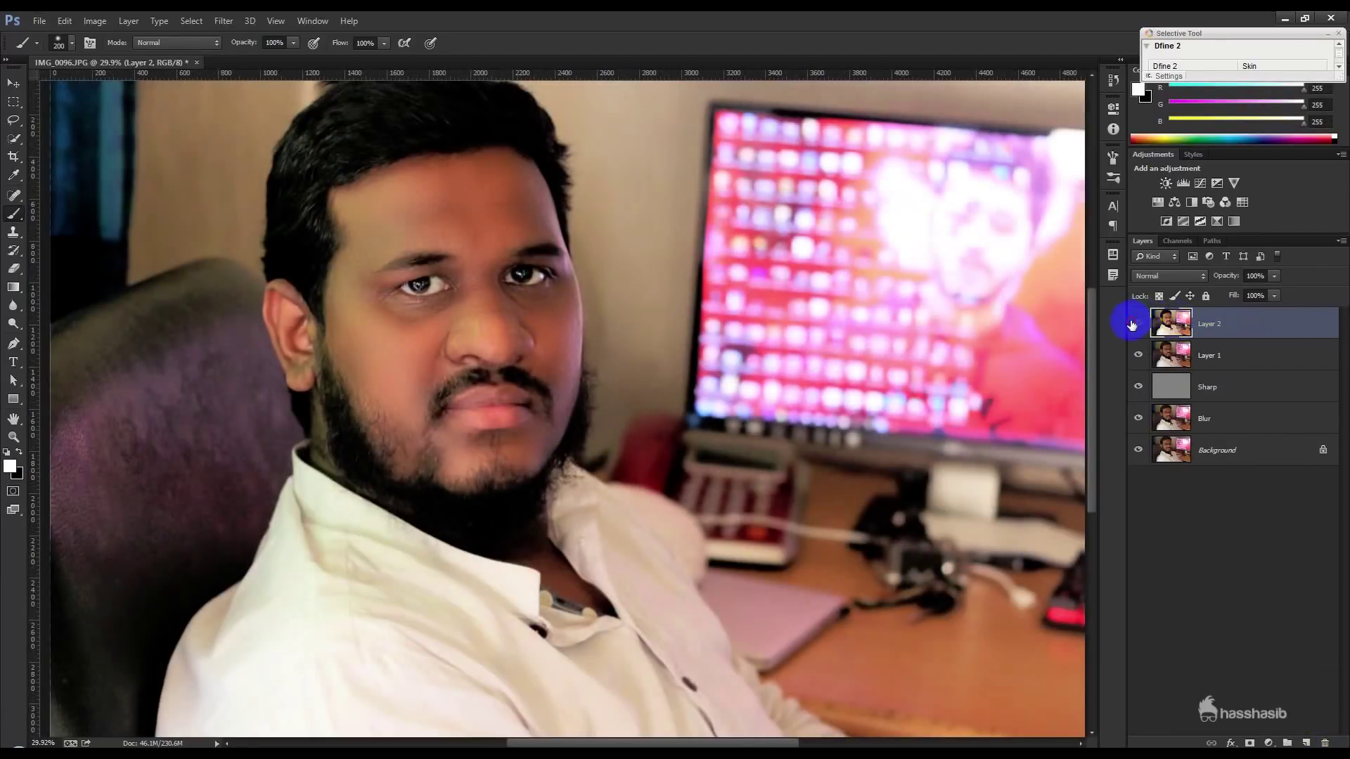
{"action": "left_click", "coordinate": [1131, 325]}
Add Layer 3, set the foreground to white, and paint the forehead and nose bridge
{"action": "left_click", "coordinate": [1307, 742]}
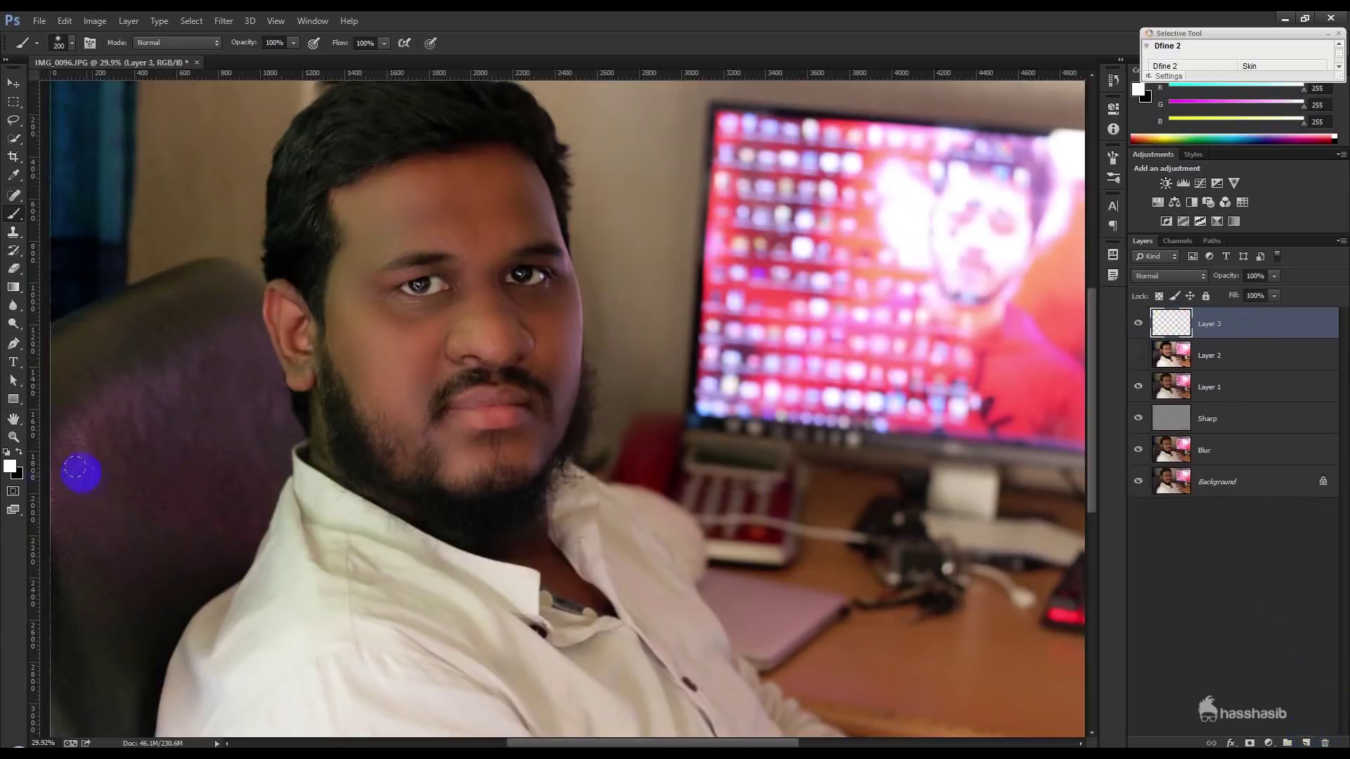
{"action": "left_click", "coordinate": [9, 469]}
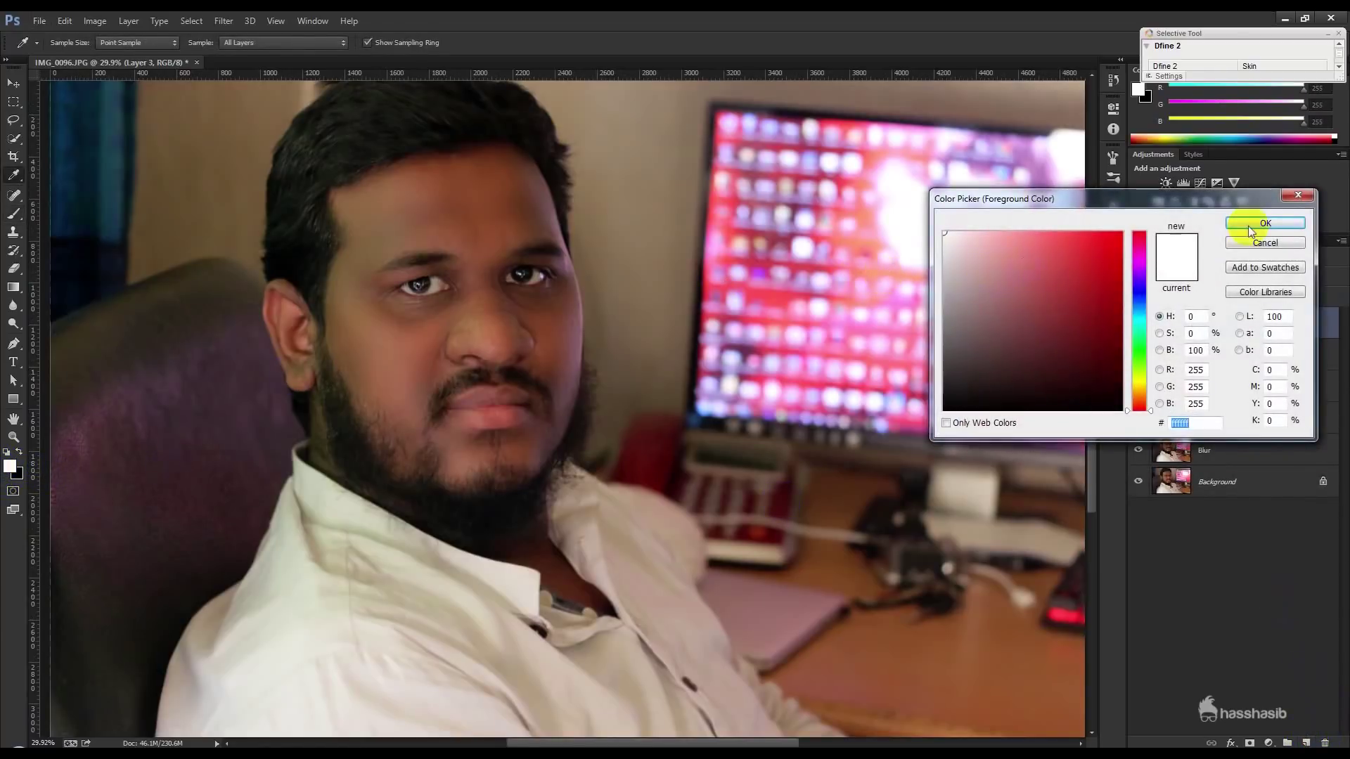
{"action": "left_click", "coordinate": [1255, 224]}
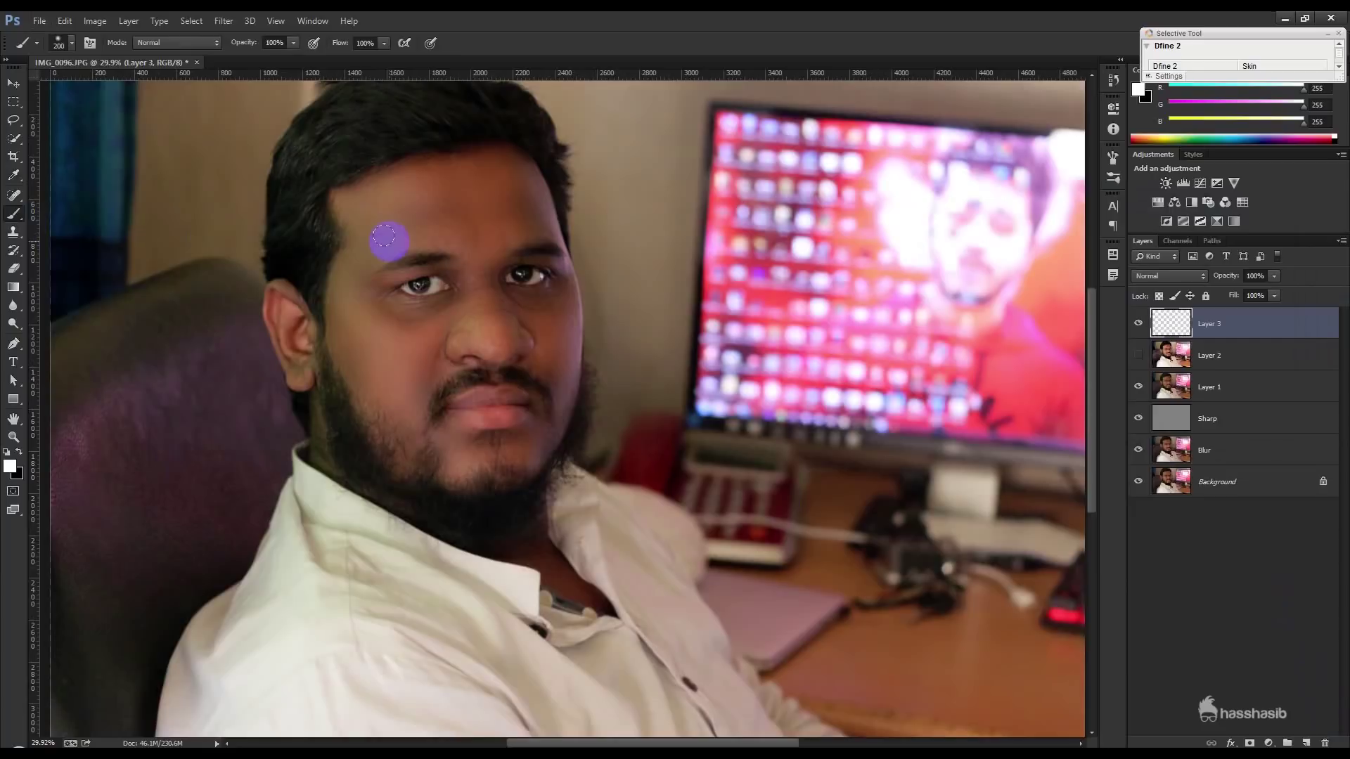
{"action": "key", "text": "bracketleft"}
{"action": "mouse_move", "coordinate": [340, 184]}
{"action": "left_mouse_down"}
{"action": "mouse_move", "coordinate": [507, 188]}
{"action": "mouse_move", "coordinate": [359, 301]}
{"action": "mouse_move", "coordinate": [512, 280]}
{"action": "left_mouse_up"}
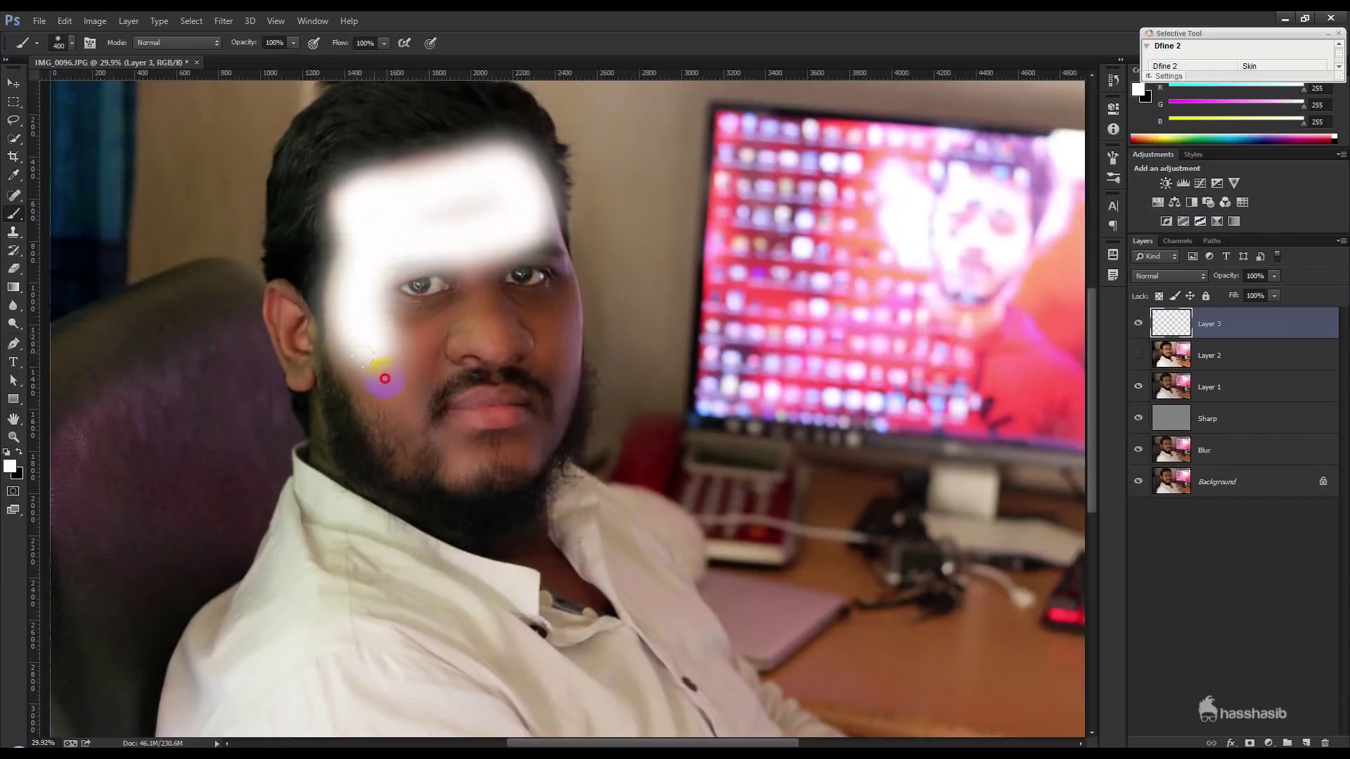
{"action": "left_click_drag", "start_coordinate": [512, 280], "coordinate": [542, 232]}
Paint white down the face to the chin, along the neck and collar, and over the ear
{"action": "key", "text": "bracketleft"}
{"action": "key", "text": "bracketleft"}
{"action": "left_click", "coordinate": [469, 210]}
{"action": "mouse_move", "coordinate": [469, 210]}
{"action": "left_mouse_down"}
{"action": "mouse_move", "coordinate": [490, 458]}
{"action": "mouse_move", "coordinate": [452, 452]}
{"action": "mouse_move", "coordinate": [473, 452]}
{"action": "mouse_move", "coordinate": [467, 368]}
{"action": "mouse_move", "coordinate": [549, 326]}
{"action": "mouse_move", "coordinate": [443, 335]}
{"action": "mouse_move", "coordinate": [473, 365]}
{"action": "mouse_move", "coordinate": [507, 443]}
{"action": "mouse_move", "coordinate": [454, 407]}
{"action": "mouse_move", "coordinate": [492, 414]}
{"action": "left_mouse_up"}
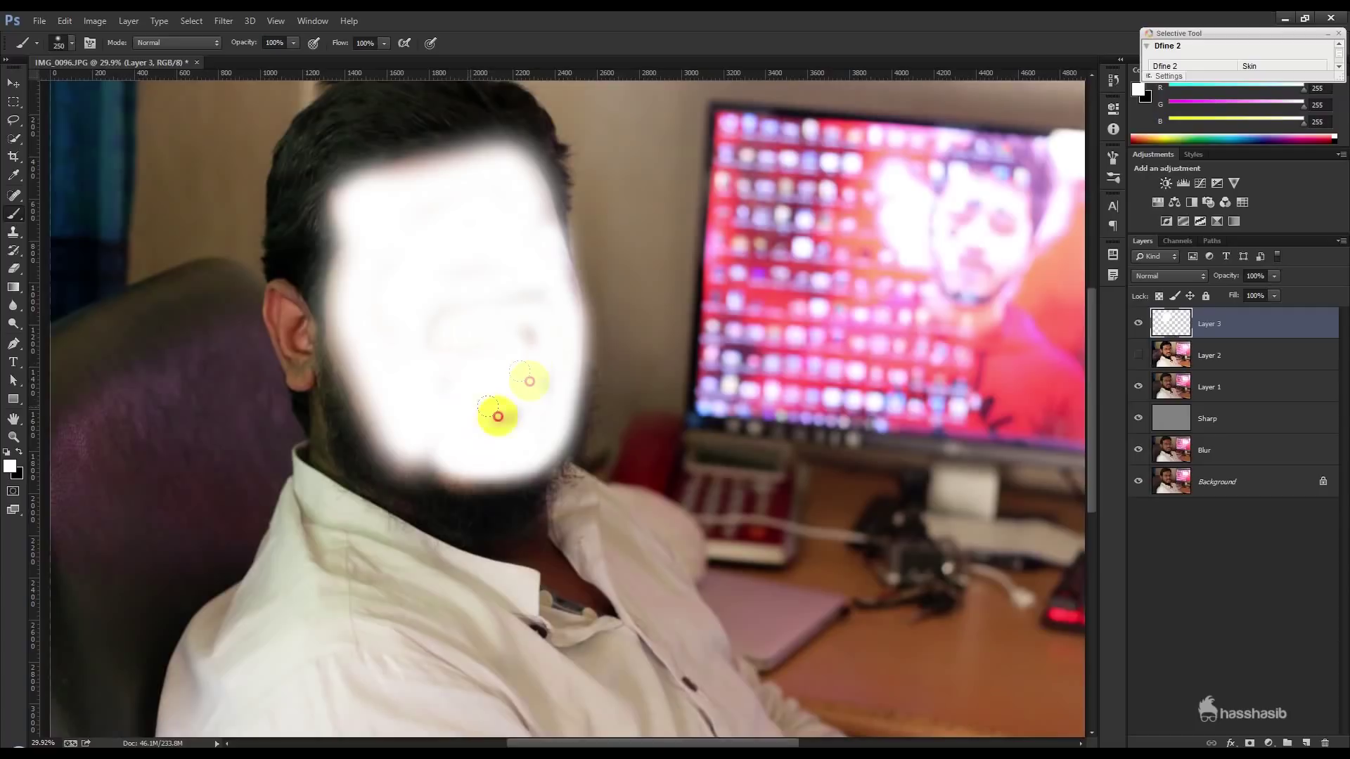
{"action": "mouse_move", "coordinate": [595, 596]}
{"action": "left_mouse_down"}
{"action": "mouse_move", "coordinate": [537, 552]}
{"action": "mouse_move", "coordinate": [552, 573]}
{"action": "mouse_move", "coordinate": [519, 521]}
{"action": "left_mouse_up"}
{"action": "mouse_move", "coordinate": [303, 380]}
{"action": "left_mouse_down"}
{"action": "mouse_move", "coordinate": [286, 292]}
{"action": "mouse_move", "coordinate": [313, 351]}
{"action": "left_mouse_up"}
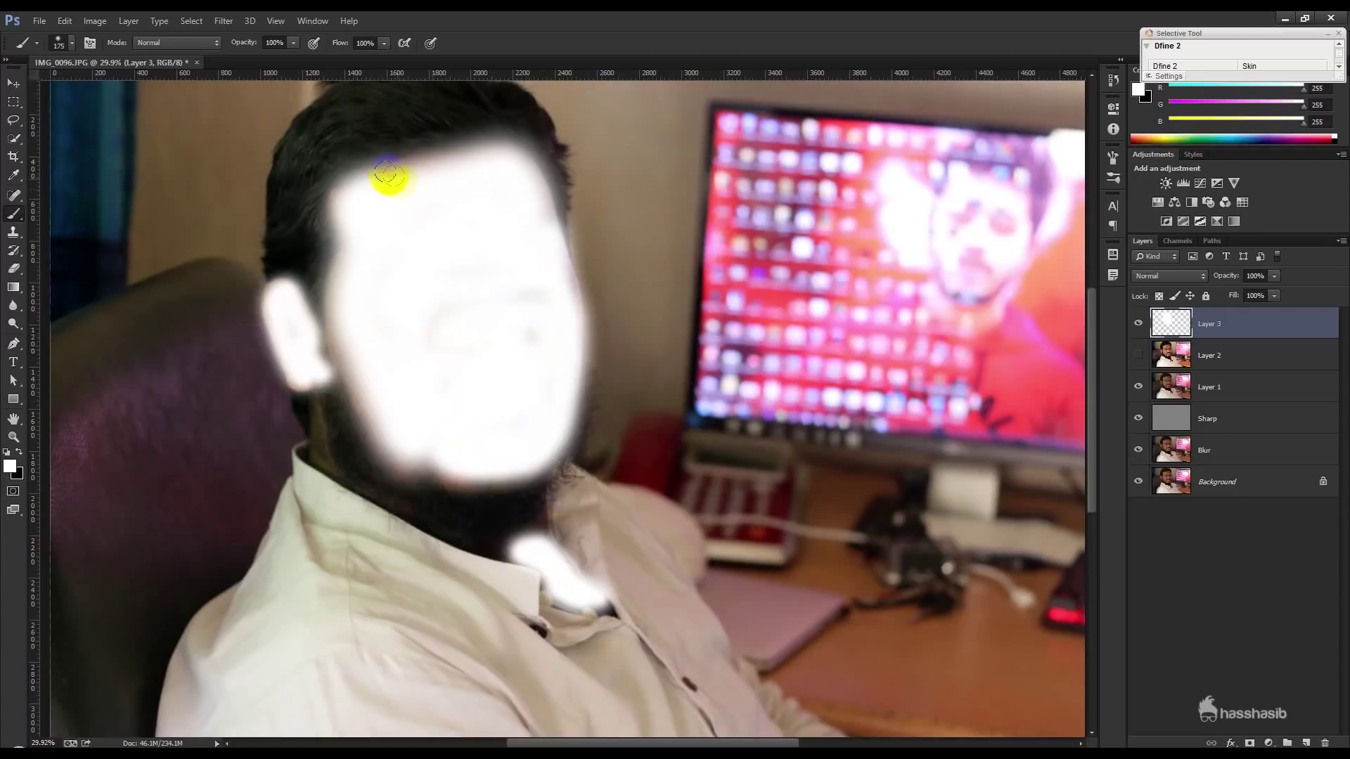
{"action": "left_click_drag", "start_coordinate": [386, 181], "coordinate": [464, 160]}
{"action": "left_click_drag", "start_coordinate": [416, 461], "coordinate": [497, 431]}
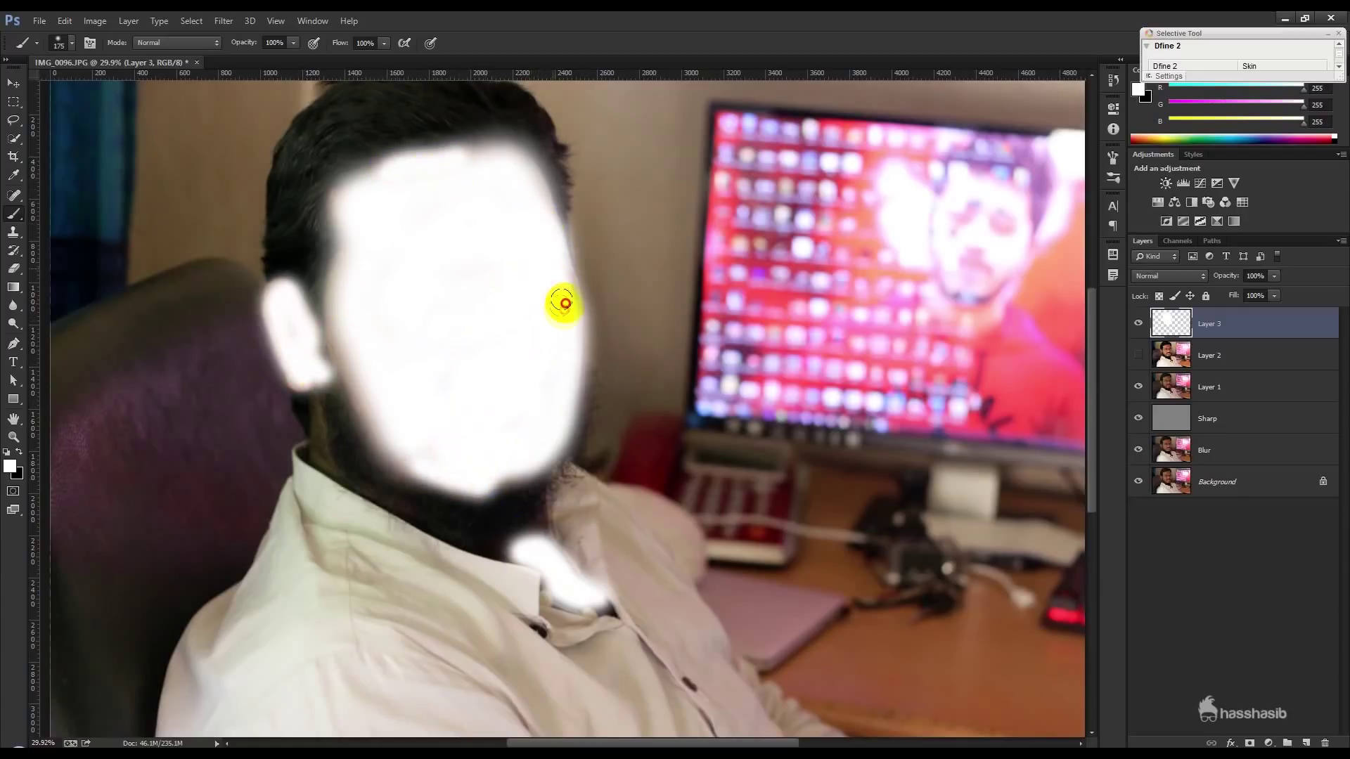
{"action": "scroll", "coordinate": [551, 347], "scroll_direction": "down", "scroll_amount": 2}
{"action": "scroll", "coordinate": [551, 347], "scroll_direction": "up", "scroll_amount": 2}
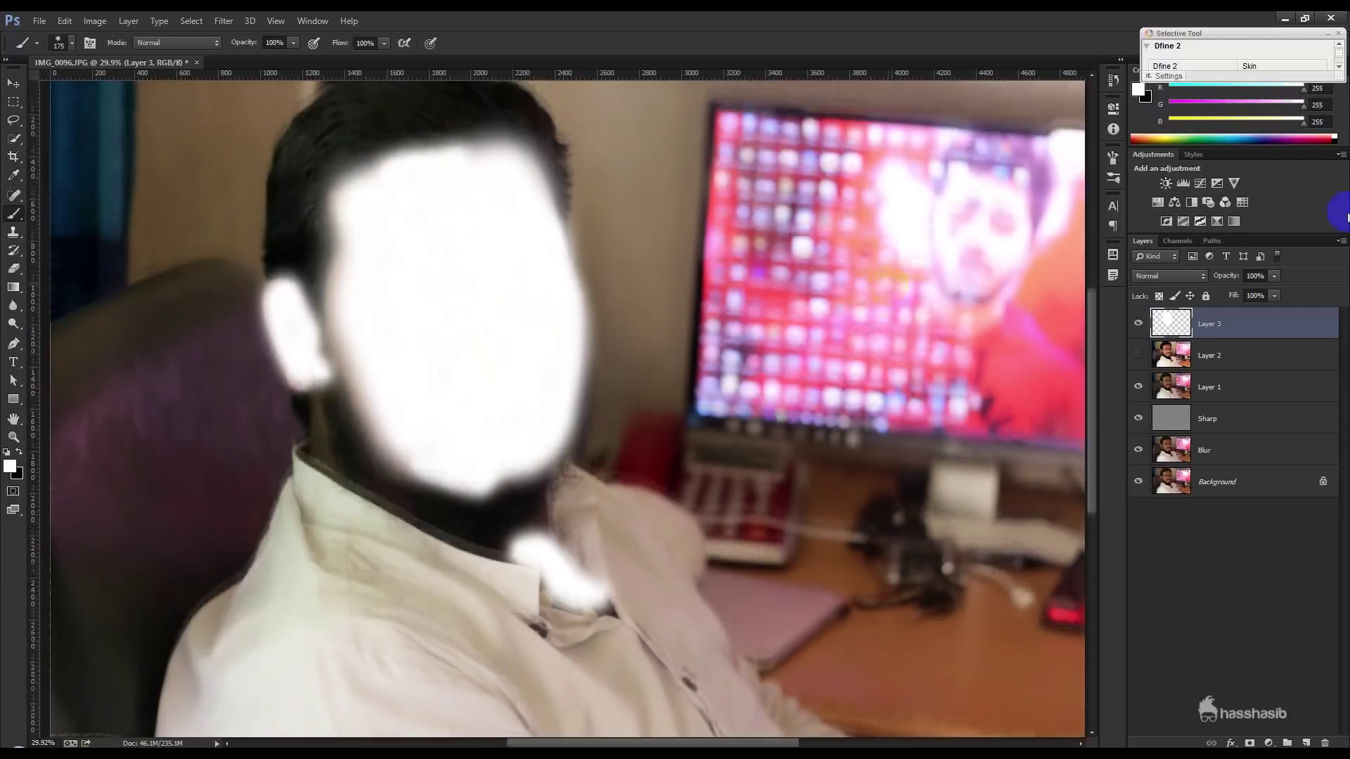
{"action": "left_click", "coordinate": [1170, 275]}
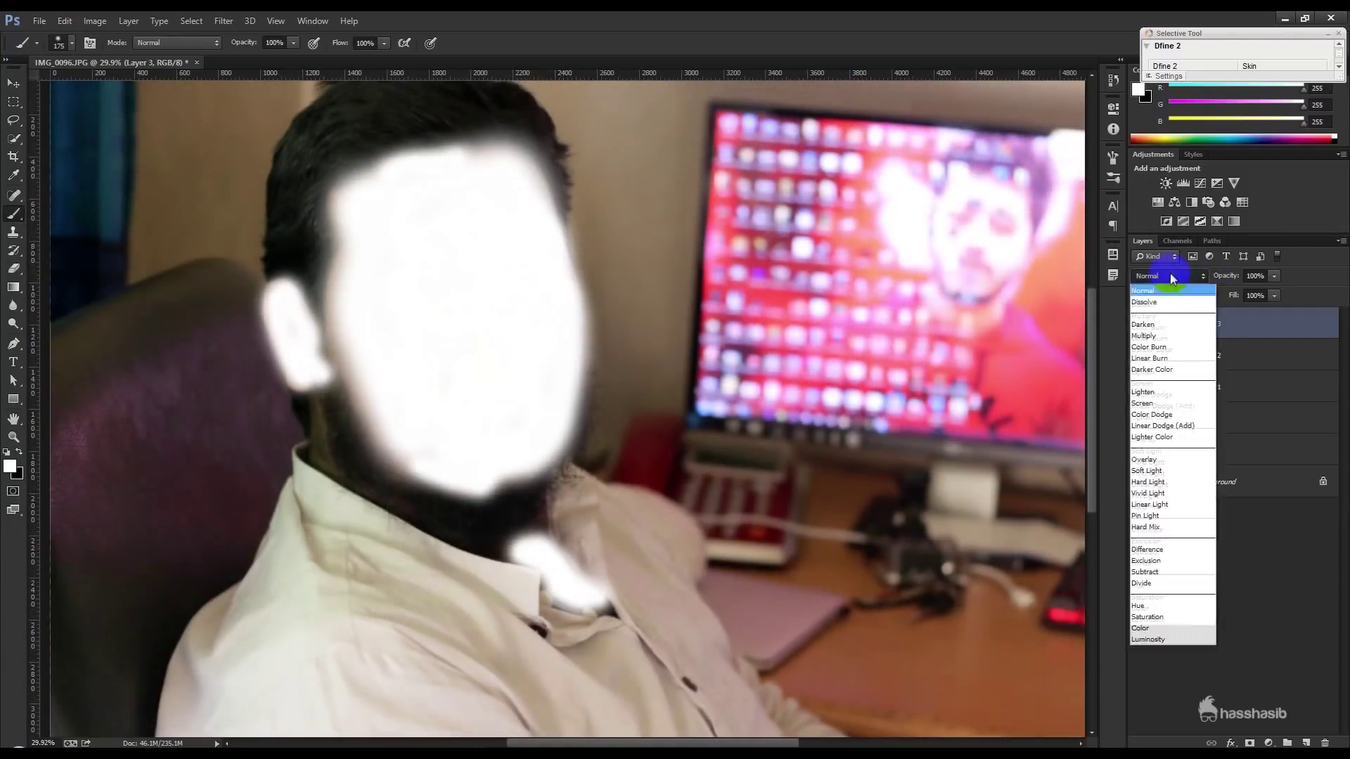
Set Layer 3 to Soft Light and give it a white layer mask with default colours
{"action": "left_click", "coordinate": [1147, 471]}
{"action": "left_click", "coordinate": [1139, 324]}
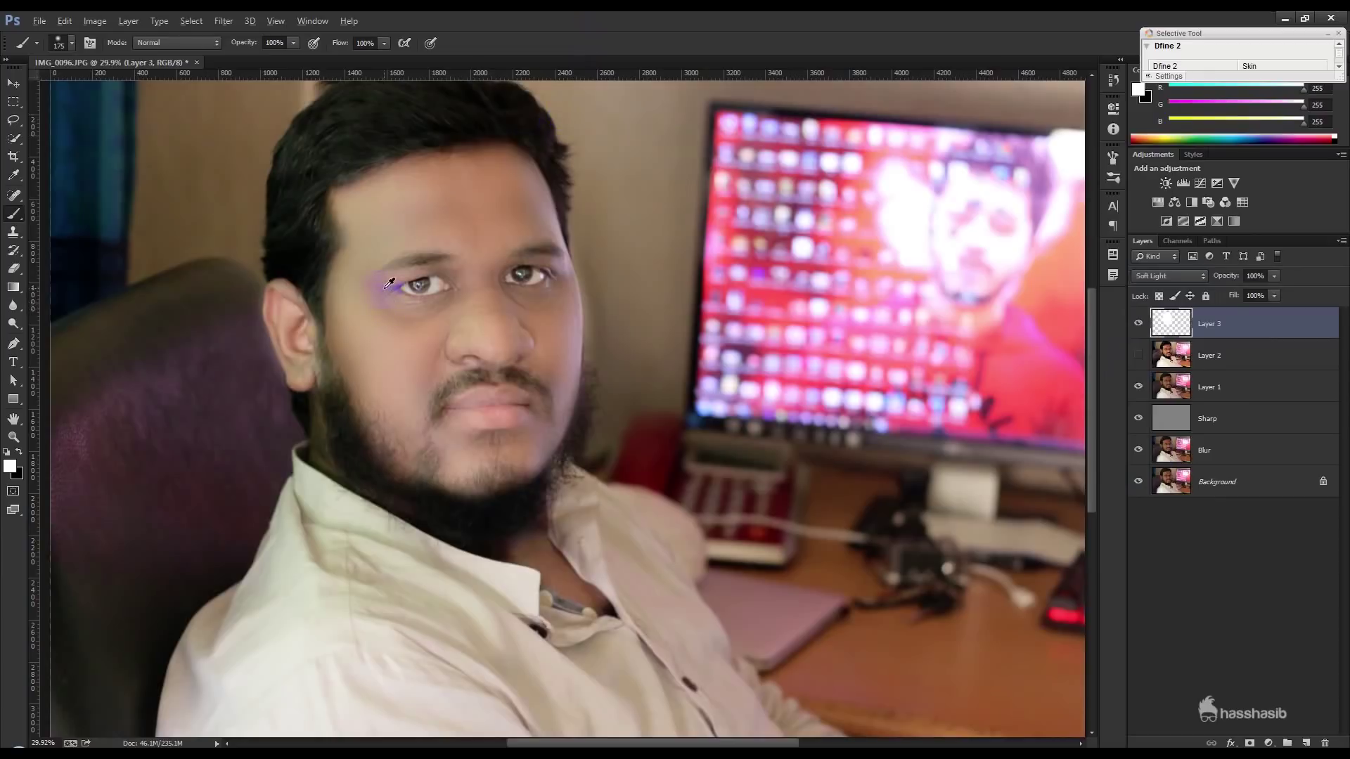
{"action": "left_click", "coordinate": [1232, 317]}
{"action": "left_click", "coordinate": [1249, 743]}
{"action": "key", "text": "x"}
{"action": "left_click", "coordinate": [463, 373], "text": "ctrl"}
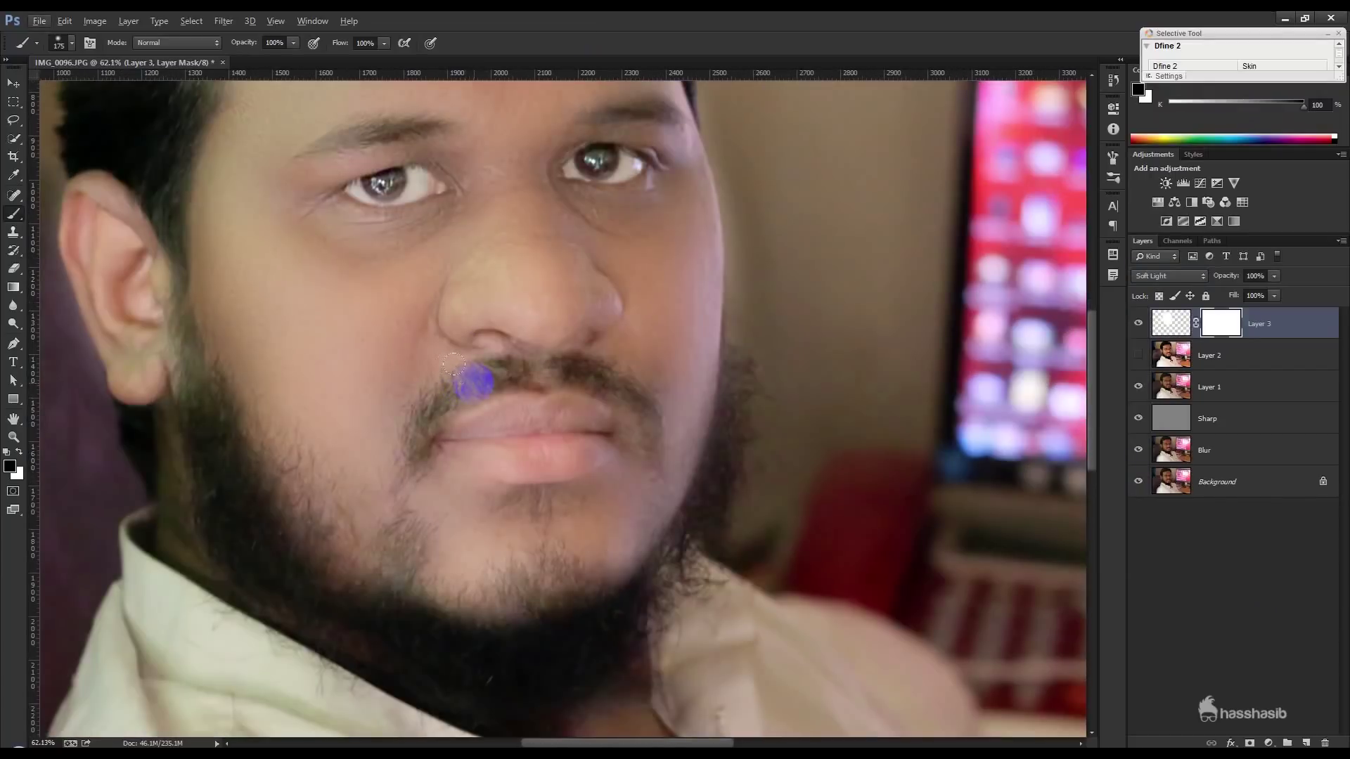
Paint black on the mask at 30% brush opacity over the mustache and eye
{"action": "left_click", "coordinate": [261, 51]}
{"action": "left_click", "coordinate": [247, 45]}
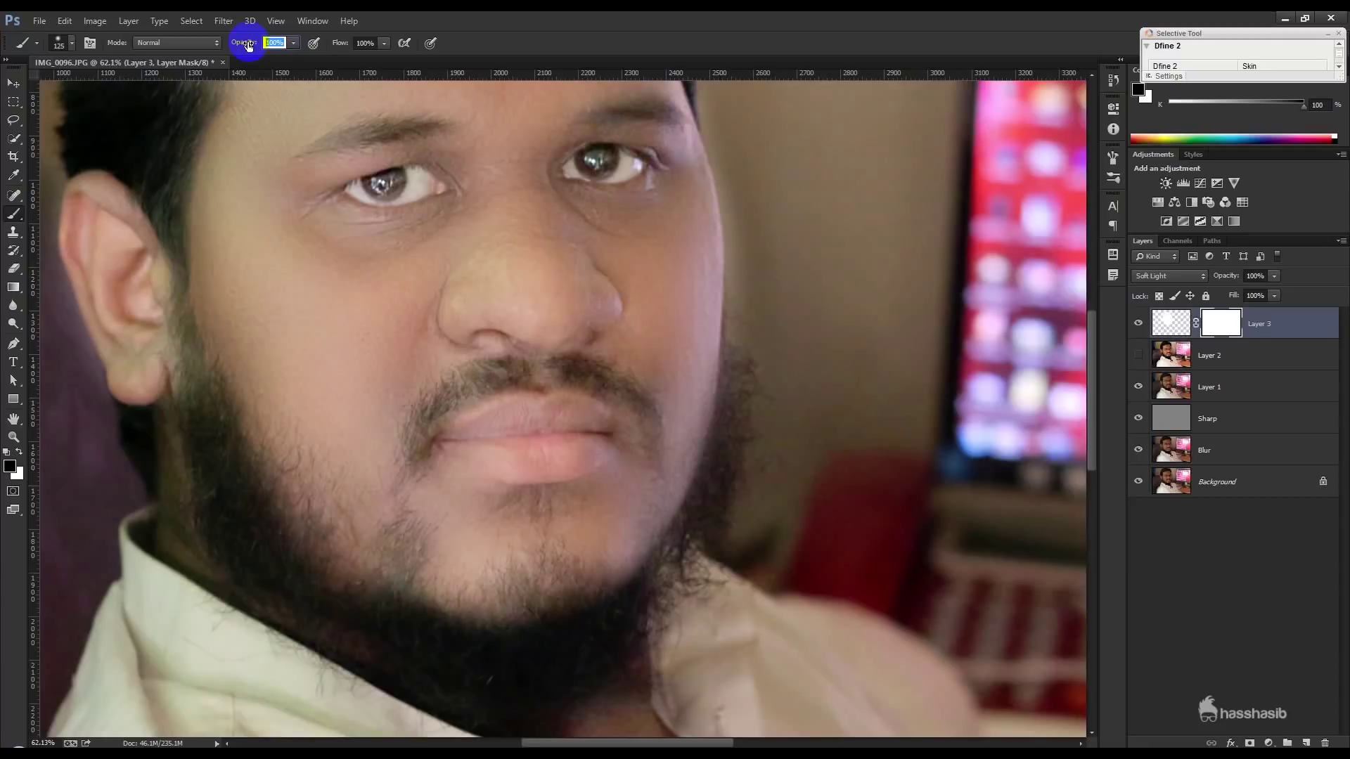
{"action": "type", "text": "30"}
{"action": "key", "text": "Return"}
{"action": "mouse_move", "coordinate": [439, 378]}
{"action": "left_mouse_down"}
{"action": "mouse_move", "coordinate": [641, 416]}
{"action": "mouse_move", "coordinate": [583, 384]}
{"action": "mouse_move", "coordinate": [432, 411]}
{"action": "mouse_move", "coordinate": [449, 439]}
{"action": "mouse_move", "coordinate": [569, 415]}
{"action": "mouse_move", "coordinate": [502, 450]}
{"action": "mouse_move", "coordinate": [572, 443]}
{"action": "mouse_move", "coordinate": [491, 431]}
{"action": "mouse_move", "coordinate": [626, 392]}
{"action": "left_mouse_up"}
{"action": "scroll", "coordinate": [412, 225], "scroll_direction": "up", "scroll_amount": 2}
{"action": "mouse_move", "coordinate": [410, 225]}
{"action": "left_mouse_down"}
{"action": "mouse_move", "coordinate": [376, 225]}
{"action": "mouse_move", "coordinate": [421, 209]}
{"action": "mouse_move", "coordinate": [319, 222]}
{"action": "mouse_move", "coordinate": [377, 205]}
{"action": "mouse_move", "coordinate": [660, 193]}
{"action": "mouse_move", "coordinate": [589, 232]}
{"action": "mouse_move", "coordinate": [603, 232]}
{"action": "mouse_move", "coordinate": [592, 244]}
{"action": "mouse_move", "coordinate": [384, 262]}
{"action": "mouse_move", "coordinate": [518, 506]}
{"action": "mouse_move", "coordinate": [548, 446]}
{"action": "mouse_move", "coordinate": [422, 461]}
{"action": "mouse_move", "coordinate": [457, 415]}
{"action": "mouse_move", "coordinate": [546, 414]}
{"action": "mouse_move", "coordinate": [629, 447]}
{"action": "left_mouse_up"}
{"action": "scroll", "coordinate": [396, 219], "scroll_direction": "up", "scroll_amount": 1}
{"action": "key", "text": "ctrl+z"}
{"action": "key", "text": "bracketleft"}
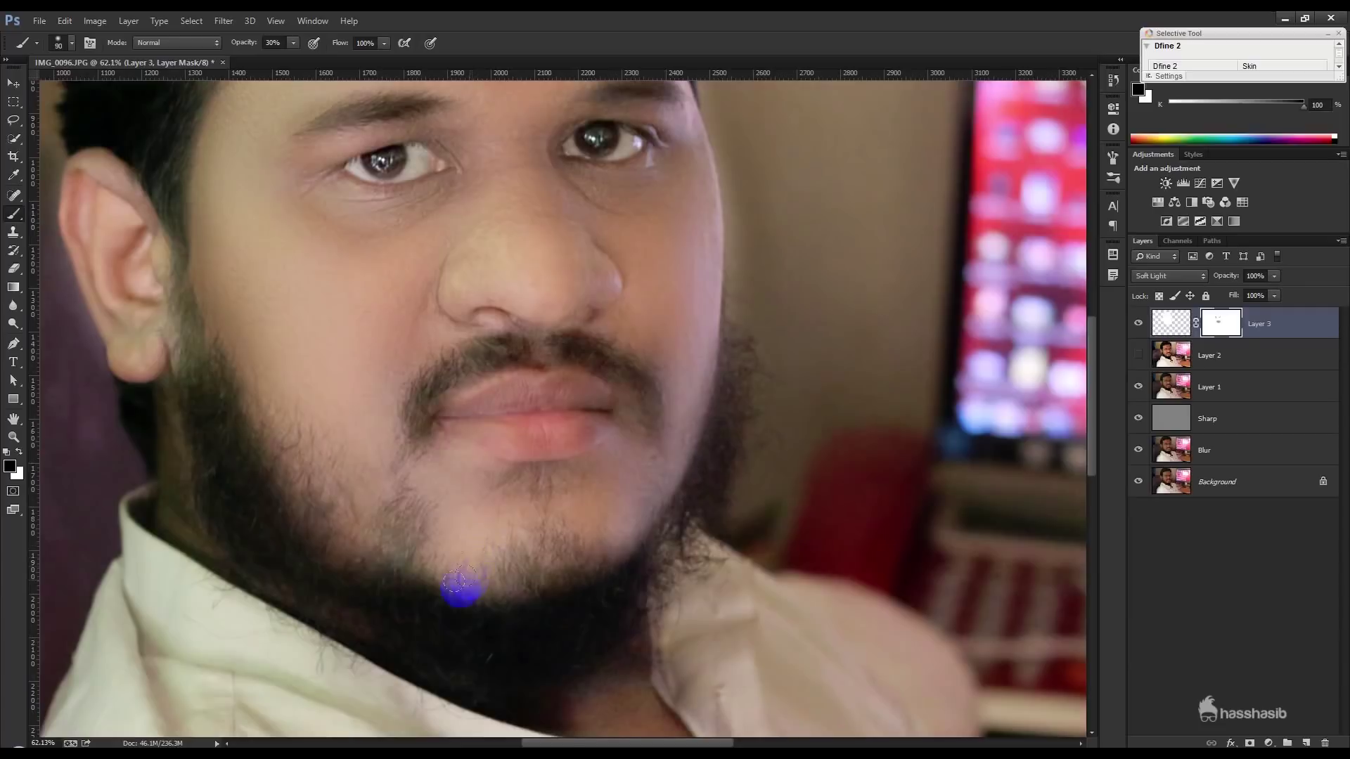
With a 125 brush, tone down Layer 3's mask along the left jaw, sideburn, chin and beard
{"action": "key", "text": "bracketright"}
{"action": "key", "text": "bracketright"}
{"action": "left_click", "coordinate": [286, 507]}
{"action": "left_click", "coordinate": [232, 410]}
{"action": "left_click_drag", "start_coordinate": [181, 330], "coordinate": [172, 226]}
{"action": "left_click", "coordinate": [303, 490]}
{"action": "left_click", "coordinate": [427, 504]}
{"action": "left_click", "coordinate": [517, 598]}
{"action": "left_click", "coordinate": [551, 560]}
{"action": "left_click", "coordinate": [459, 605]}
{"action": "left_click", "coordinate": [408, 520]}
{"action": "left_click", "coordinate": [407, 562]}
Tone down the mask brightening along the right jaw and around the mouth
{"action": "left_click", "coordinate": [582, 609]}
{"action": "left_click", "coordinate": [634, 574]}
{"action": "left_click", "coordinate": [696, 482]}
{"action": "left_click", "coordinate": [724, 402]}
{"action": "left_click", "coordinate": [707, 442]}
{"action": "left_click", "coordinate": [641, 382]}
{"action": "key", "text": "ctrl+0"}
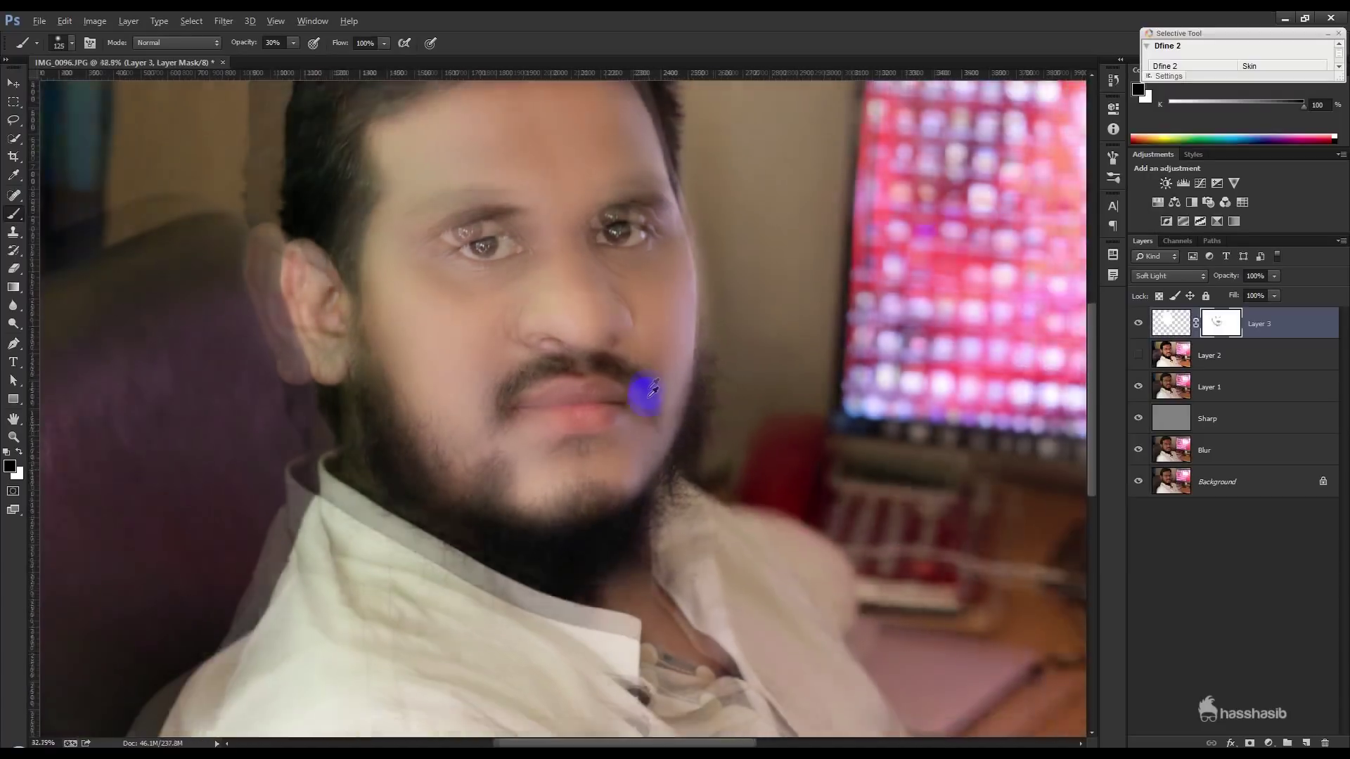
{"action": "left_click", "coordinate": [633, 396]}
Paint Layer 3's mask around the neck, then fit the photo on screen
{"action": "scroll", "coordinate": [518, 356], "scroll_direction": "up", "scroll_amount": 1}
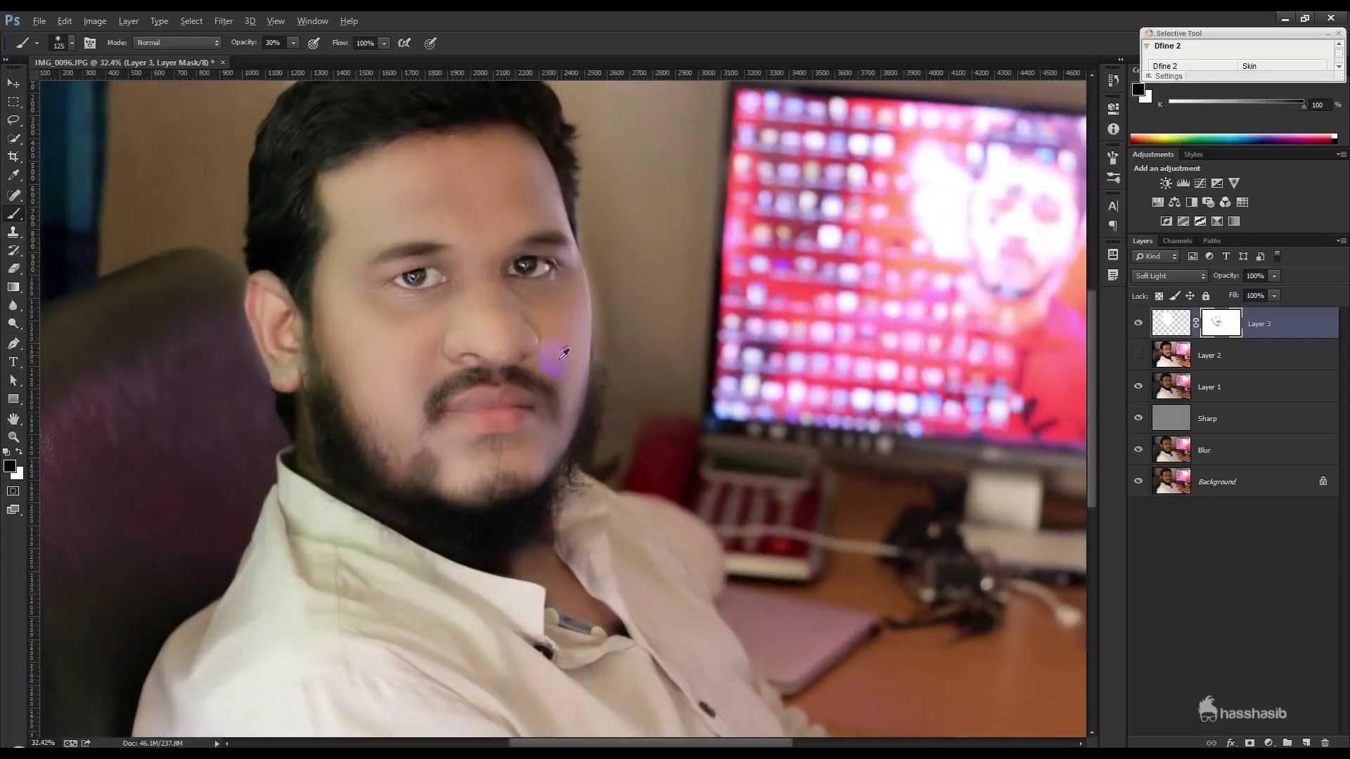
{"action": "scroll", "coordinate": [564, 443], "scroll_direction": "down", "scroll_amount": 1}
{"action": "scroll", "coordinate": [573, 571], "scroll_direction": "up", "scroll_amount": 1}
{"action": "left_click", "coordinate": [513, 488]}
{"action": "left_click", "coordinate": [618, 587]}
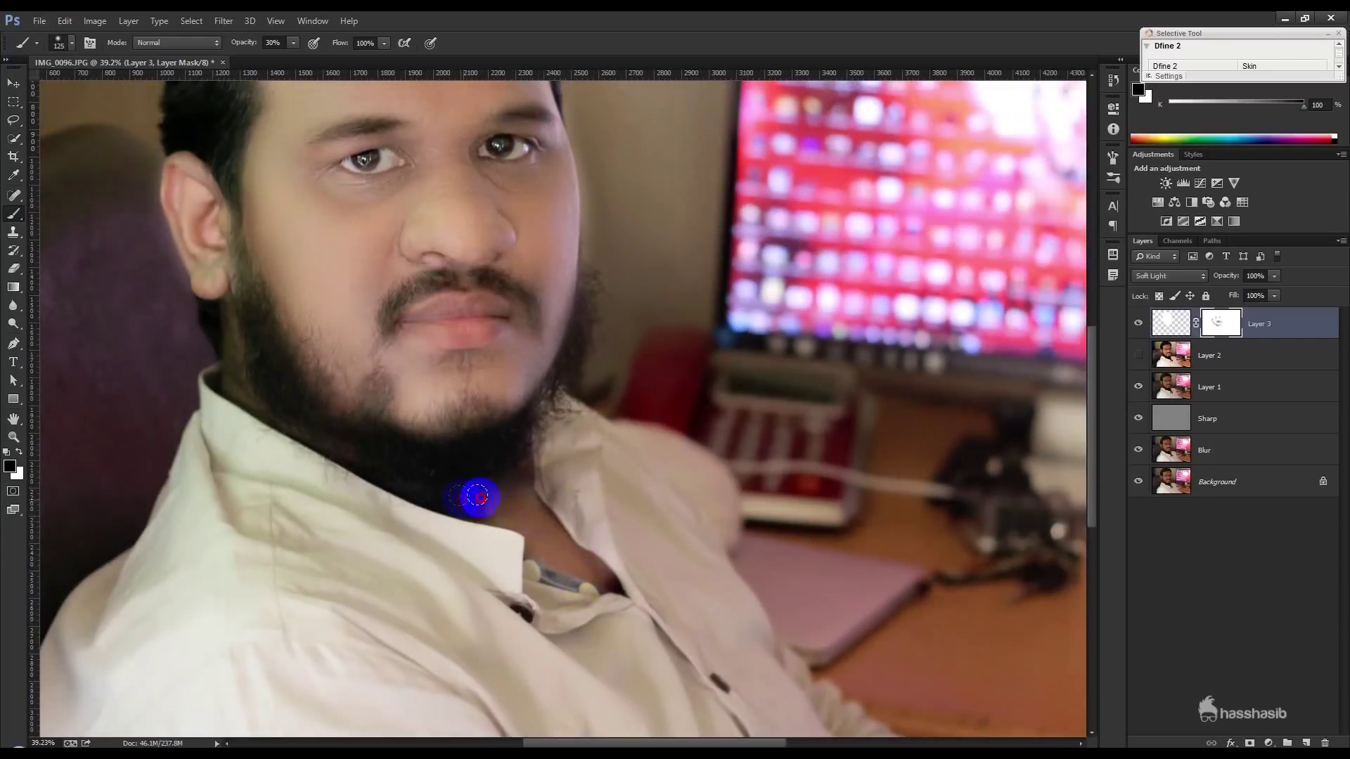
{"action": "key", "text": "ctrl+0"}
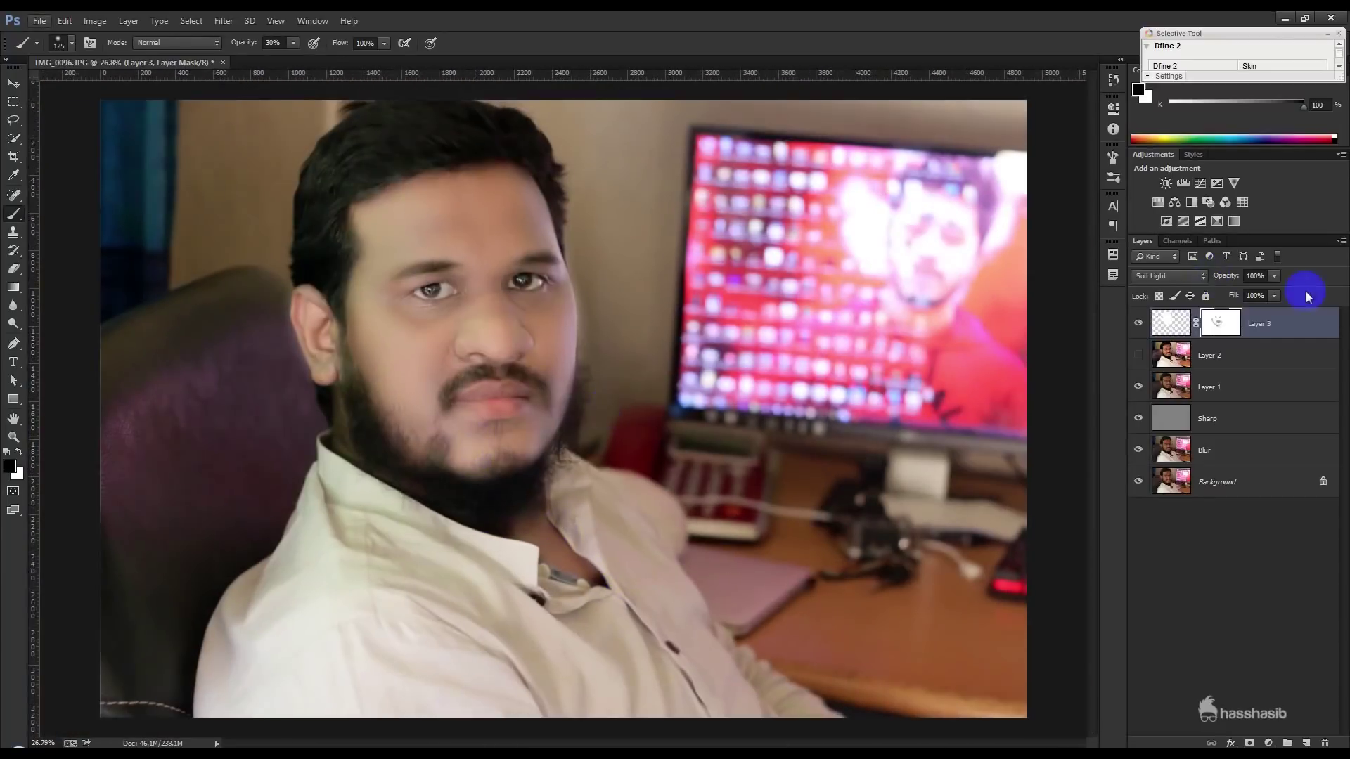
Lower the soft-light Layer 3 opacity to 81% and add an empty Layer 4 on top
{"action": "left_click", "coordinate": [1229, 282]}
{"action": "left_click_drag", "start_coordinate": [1228, 282], "coordinate": [1222, 280]}
{"action": "left_click_drag", "start_coordinate": [1216, 279], "coordinate": [1199, 309]}
{"action": "left_click", "coordinate": [1305, 741]}
Stamp a merged copy of the image onto Layer 4 with Apply Image, then launch Camera Raw Filter
{"action": "key", "text": "x"}
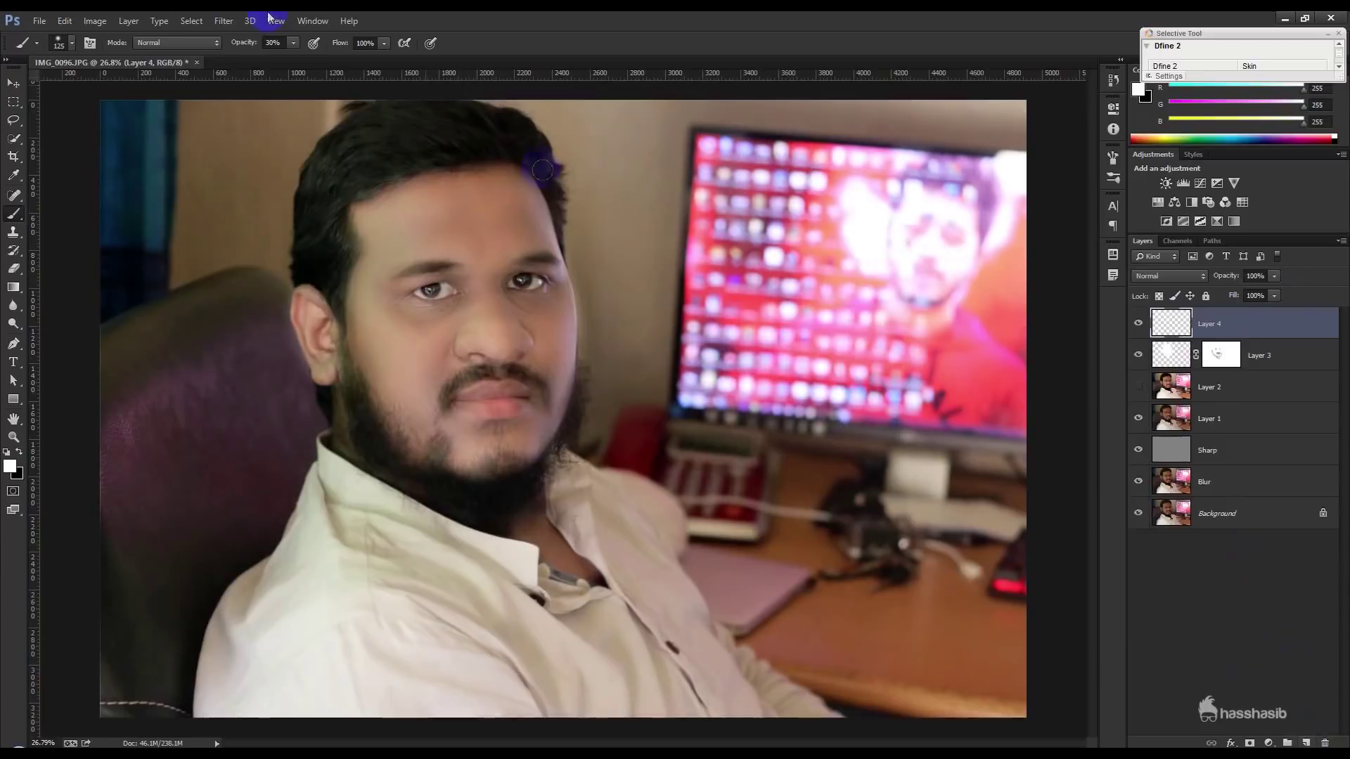
{"action": "left_click", "coordinate": [96, 20]}
{"action": "left_click", "coordinate": [136, 234]}
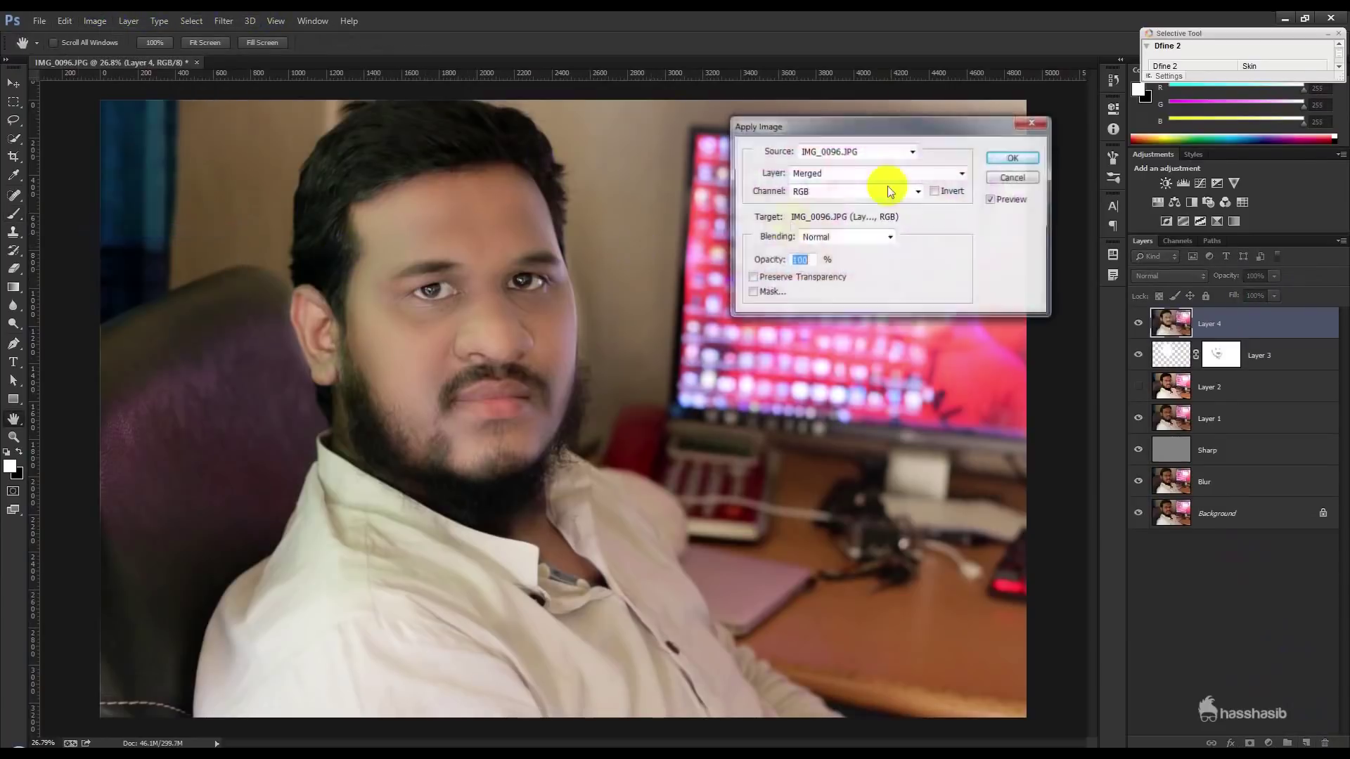
{"action": "left_click", "coordinate": [1003, 157]}
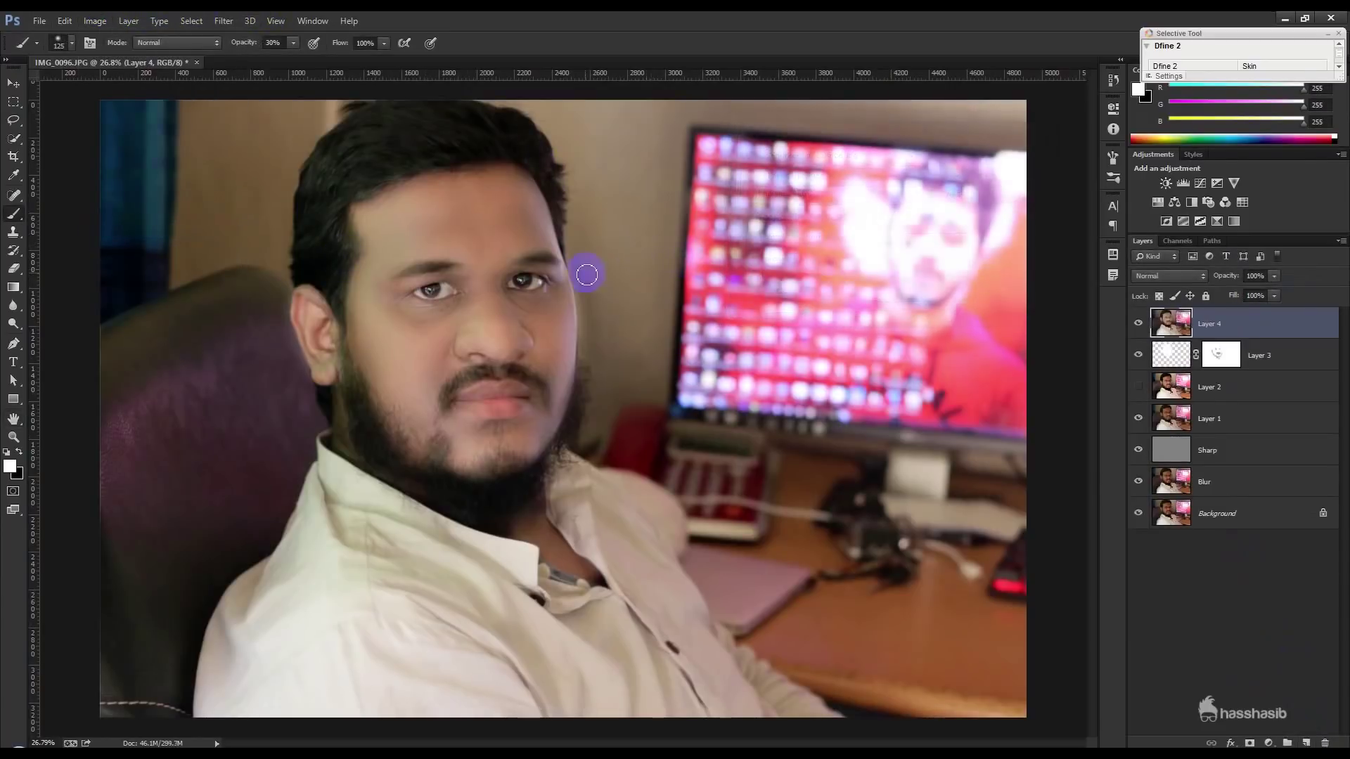
{"action": "left_click", "coordinate": [224, 20]}
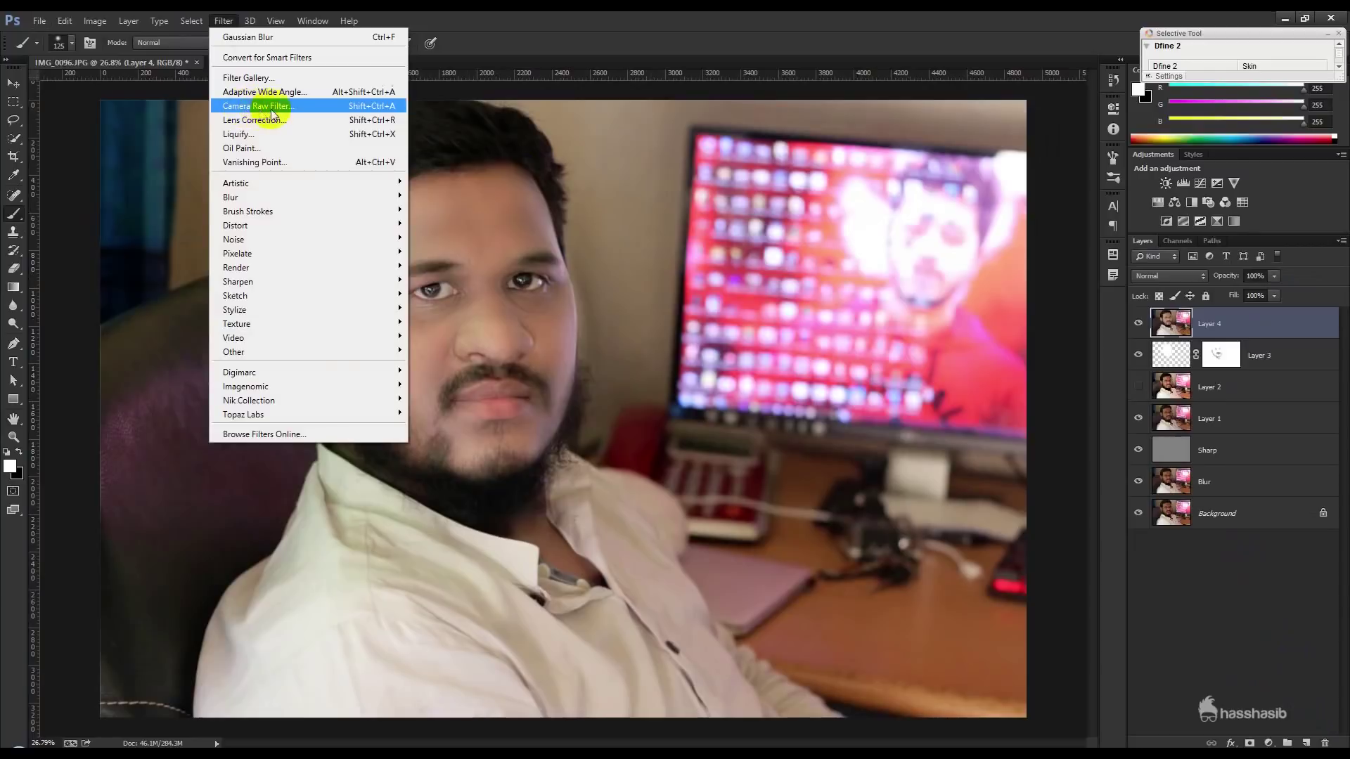
{"action": "left_click", "coordinate": [245, 109]}
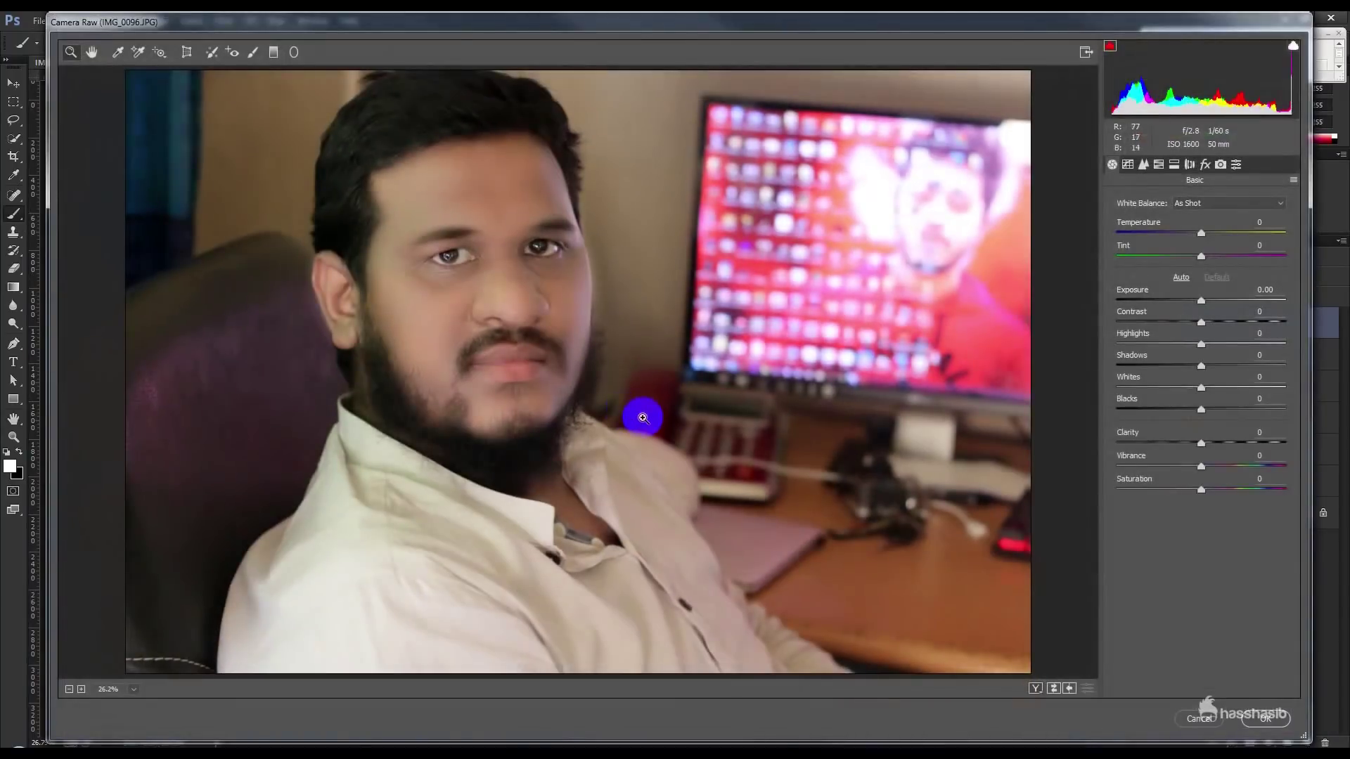
In Camera Raw set Contrast +13, Highlights +10, Shadows +8 and Clarity +13
{"action": "mouse_move", "coordinate": [1201, 328]}
{"action": "left_mouse_down"}
{"action": "mouse_move", "coordinate": [1227, 324]}
{"action": "mouse_move", "coordinate": [1212, 322]}
{"action": "left_mouse_up"}
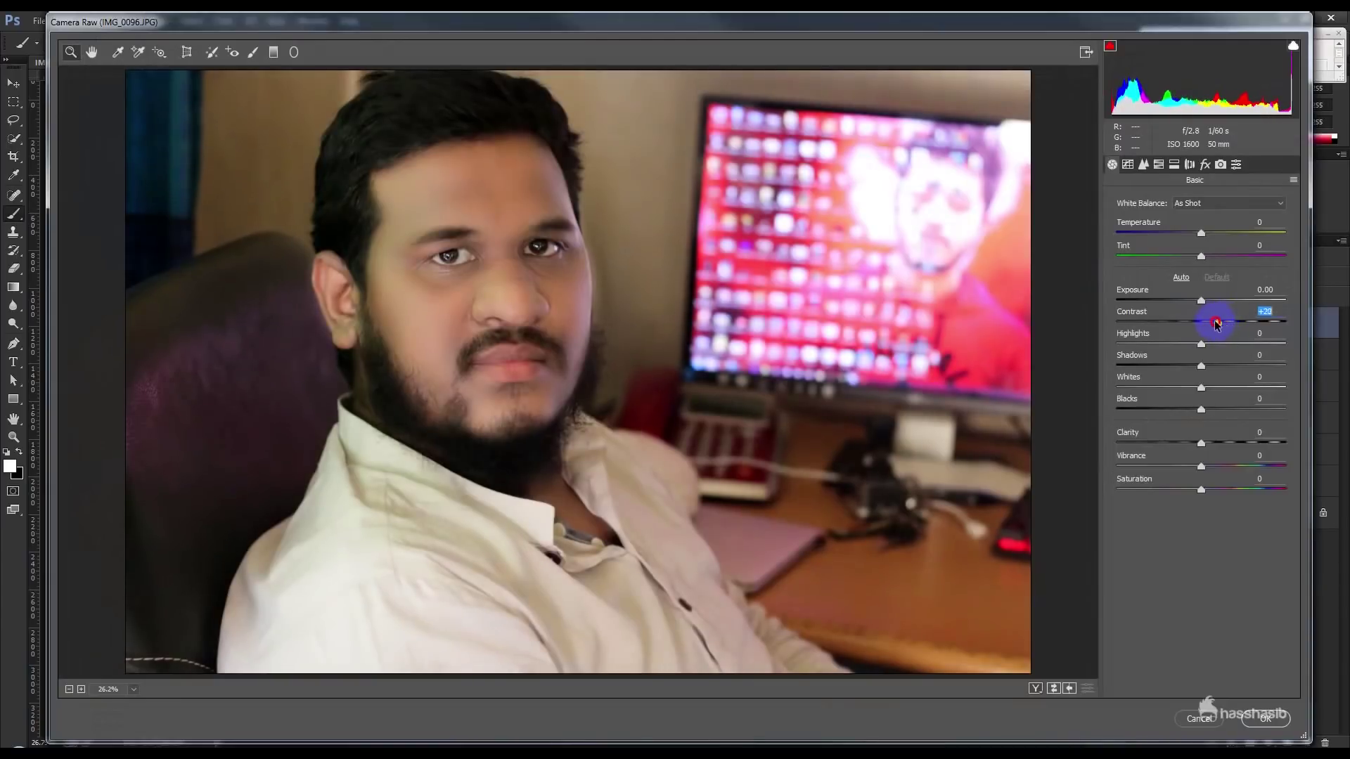
{"action": "left_click_drag", "start_coordinate": [1201, 345], "coordinate": [1134, 346]}
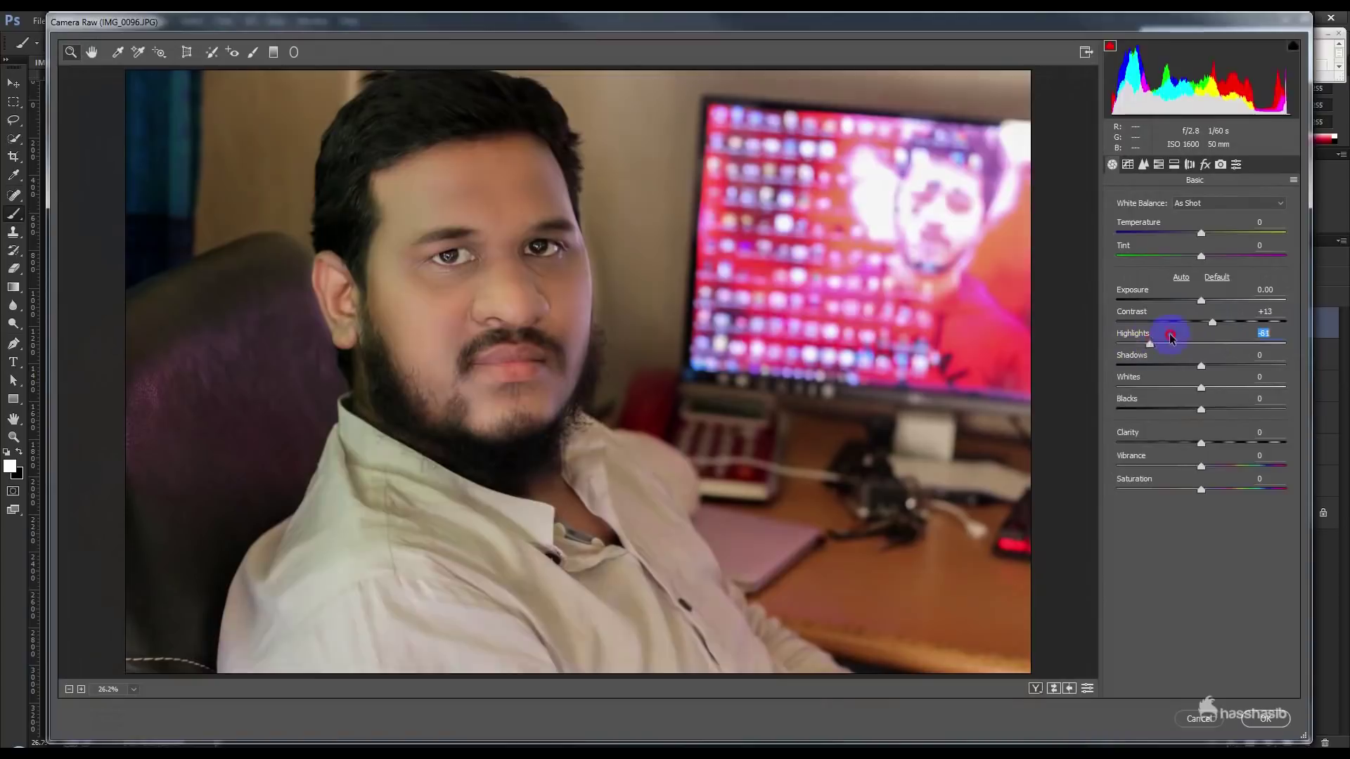
{"action": "mouse_move", "coordinate": [1133, 348]}
{"action": "left_mouse_down"}
{"action": "mouse_move", "coordinate": [1167, 335]}
{"action": "mouse_move", "coordinate": [1221, 346]}
{"action": "left_mouse_up"}
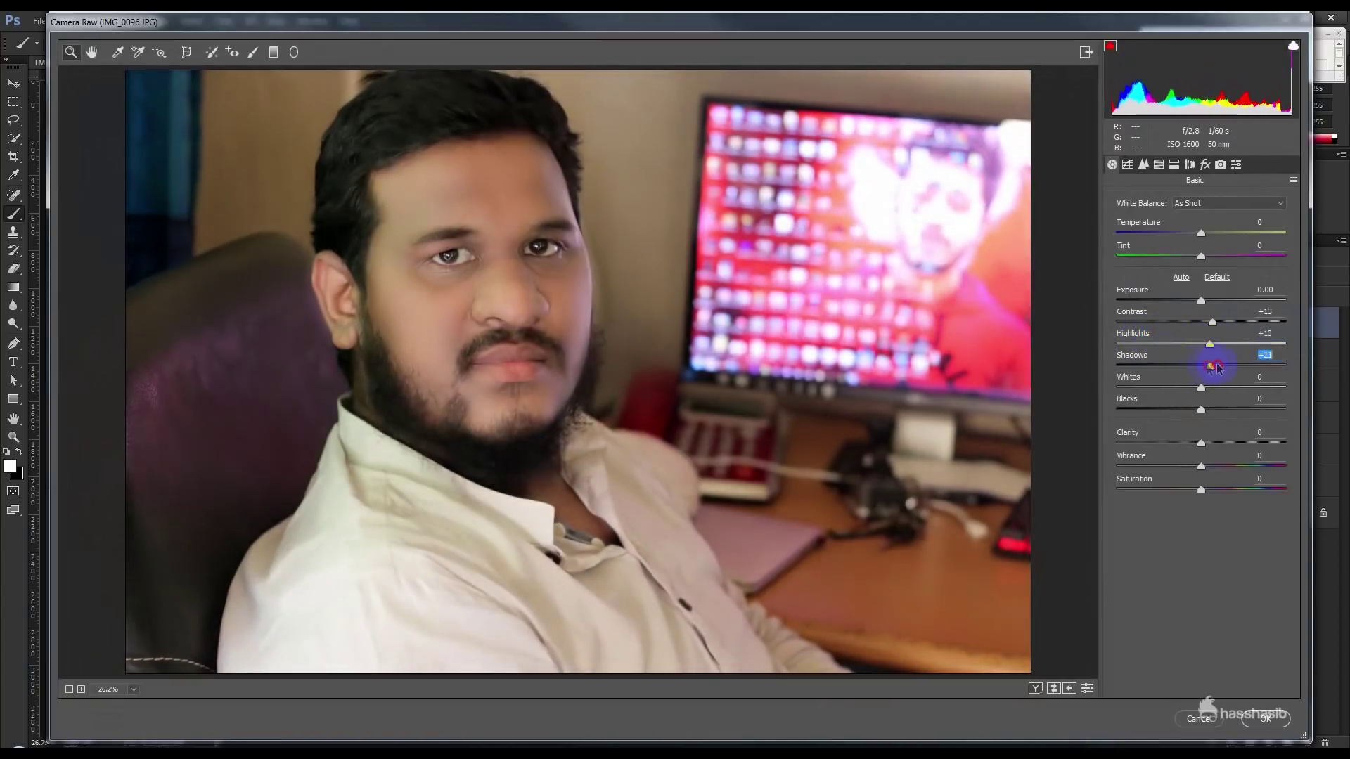
{"action": "mouse_move", "coordinate": [1202, 365]}
{"action": "left_mouse_down"}
{"action": "mouse_move", "coordinate": [1164, 366]}
{"action": "mouse_move", "coordinate": [1207, 360]}
{"action": "mouse_move", "coordinate": [1242, 385]}
{"action": "left_mouse_up"}
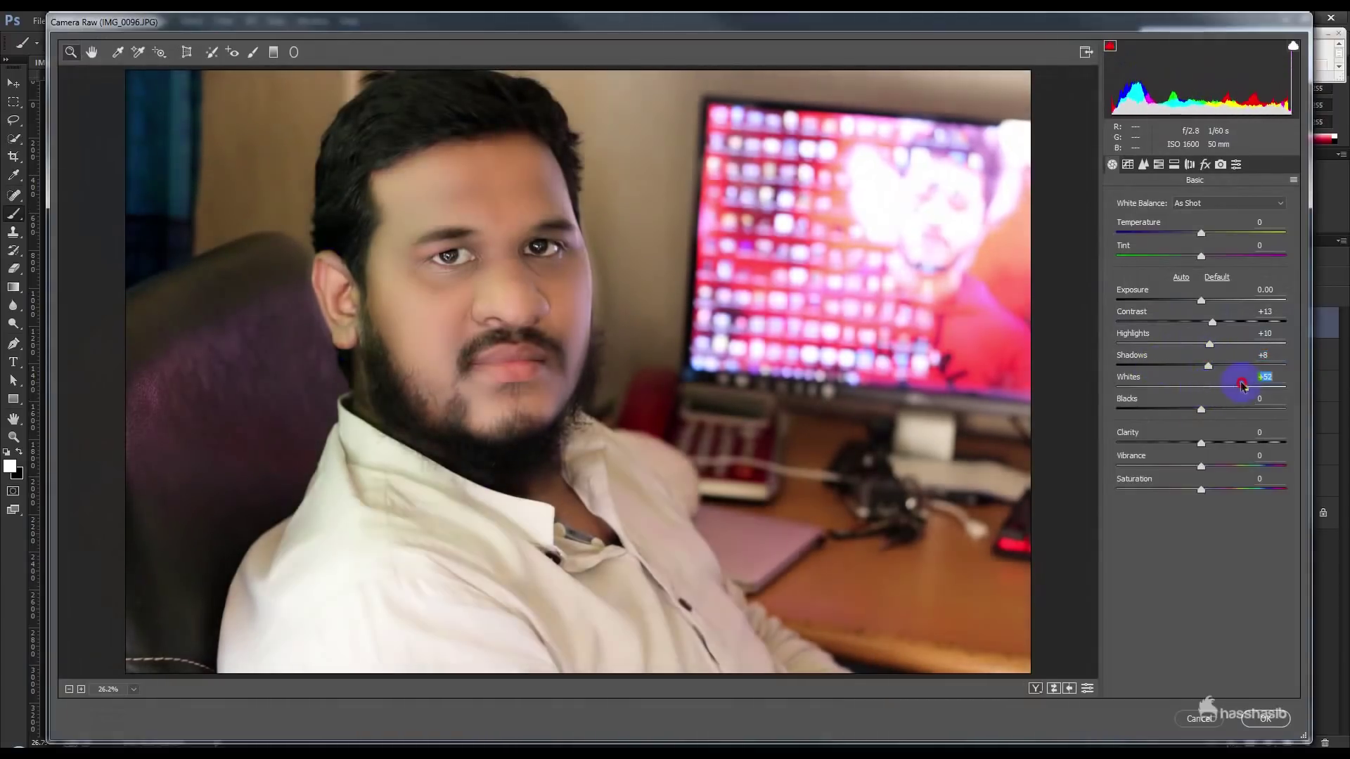
{"action": "mouse_move", "coordinate": [1201, 443]}
{"action": "left_mouse_down"}
{"action": "mouse_move", "coordinate": [1228, 440]}
{"action": "mouse_move", "coordinate": [1215, 442]}
{"action": "left_mouse_up"}
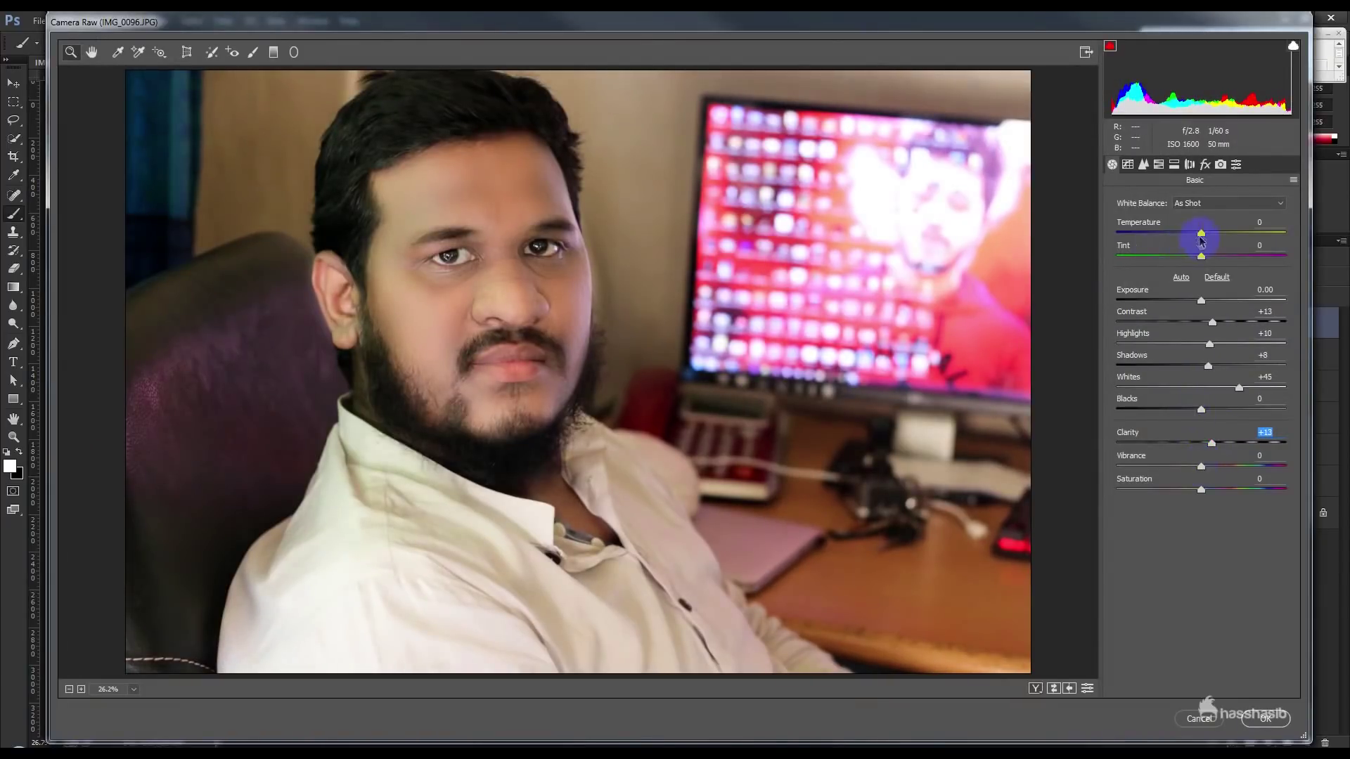
Warm the grade with Temp +5, Tint +17, a saturation tweak and Vibrance +13
{"action": "mouse_move", "coordinate": [1201, 234]}
{"action": "left_mouse_down"}
{"action": "mouse_move", "coordinate": [1186, 234]}
{"action": "mouse_move", "coordinate": [1205, 234]}
{"action": "left_mouse_up"}
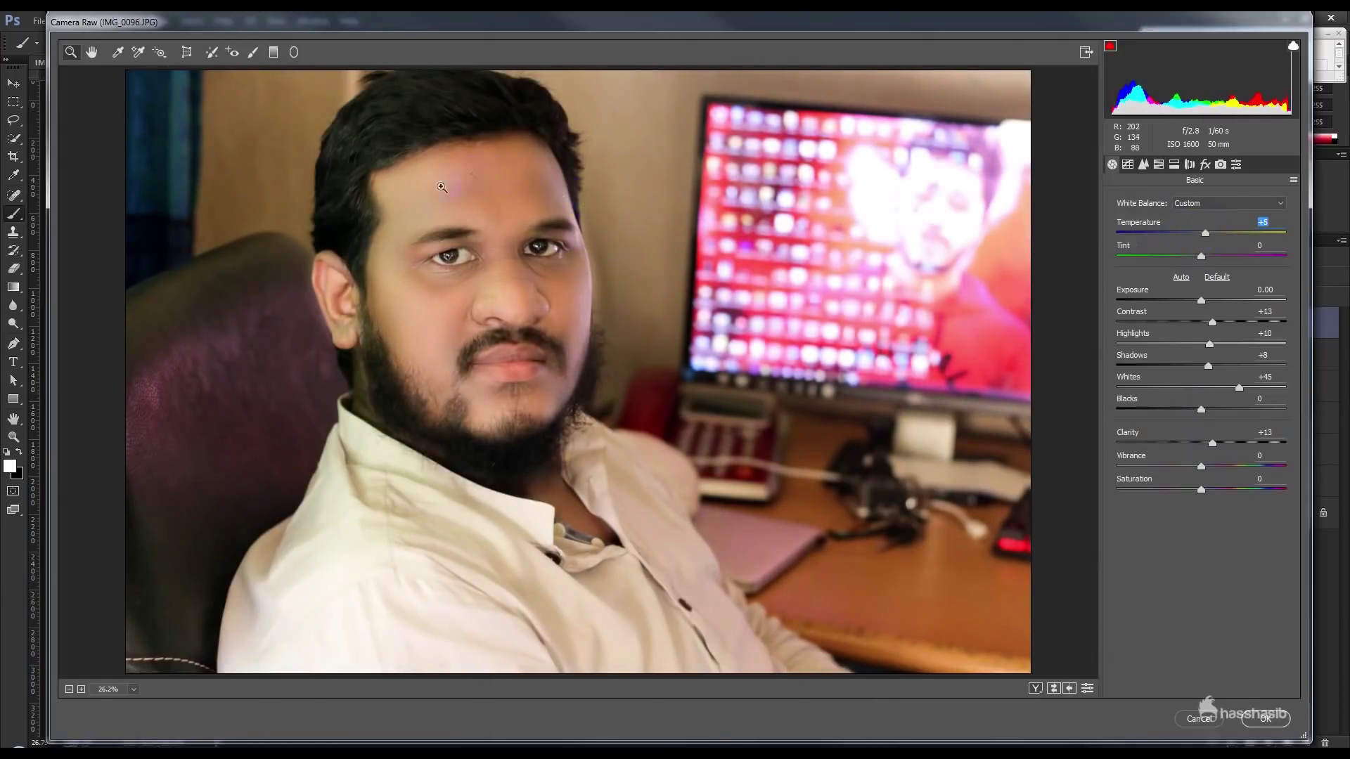
{"action": "left_click_drag", "start_coordinate": [1200, 256], "coordinate": [1215, 256]}
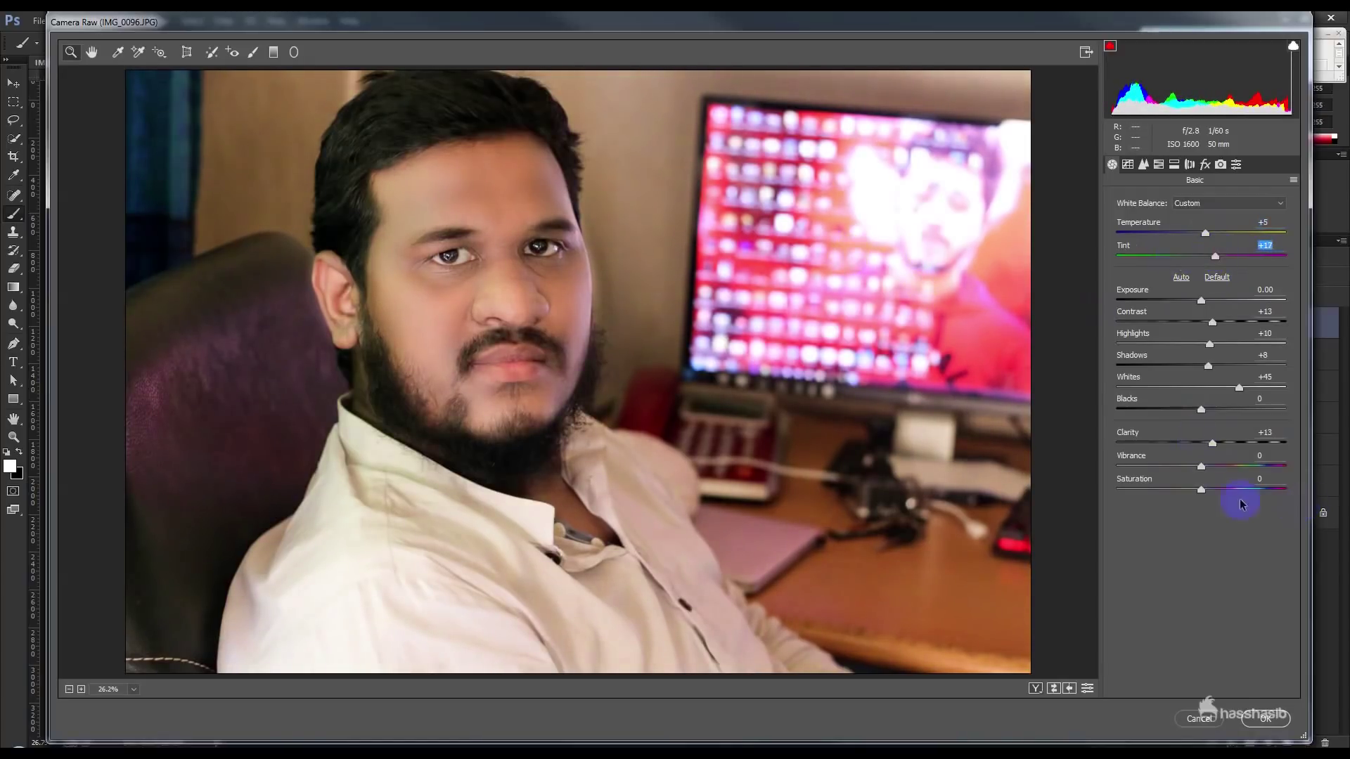
{"action": "left_click_drag", "start_coordinate": [1201, 490], "coordinate": [1202, 489]}
{"action": "left_click_drag", "start_coordinate": [1234, 460], "coordinate": [1212, 458]}
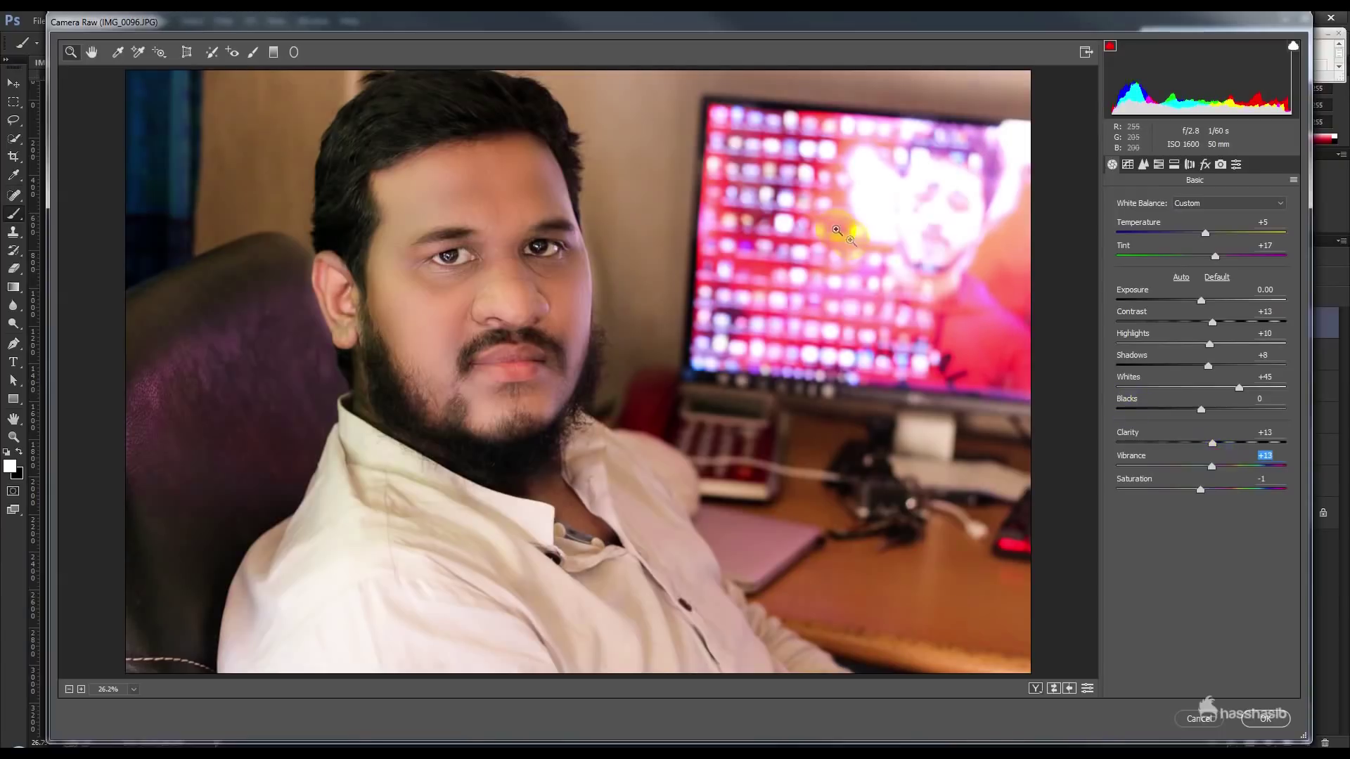
Add sharpening, lift the tone-curve Lights to +14, and apply the grade to Layer 4
{"action": "left_click", "coordinate": [1141, 166]}
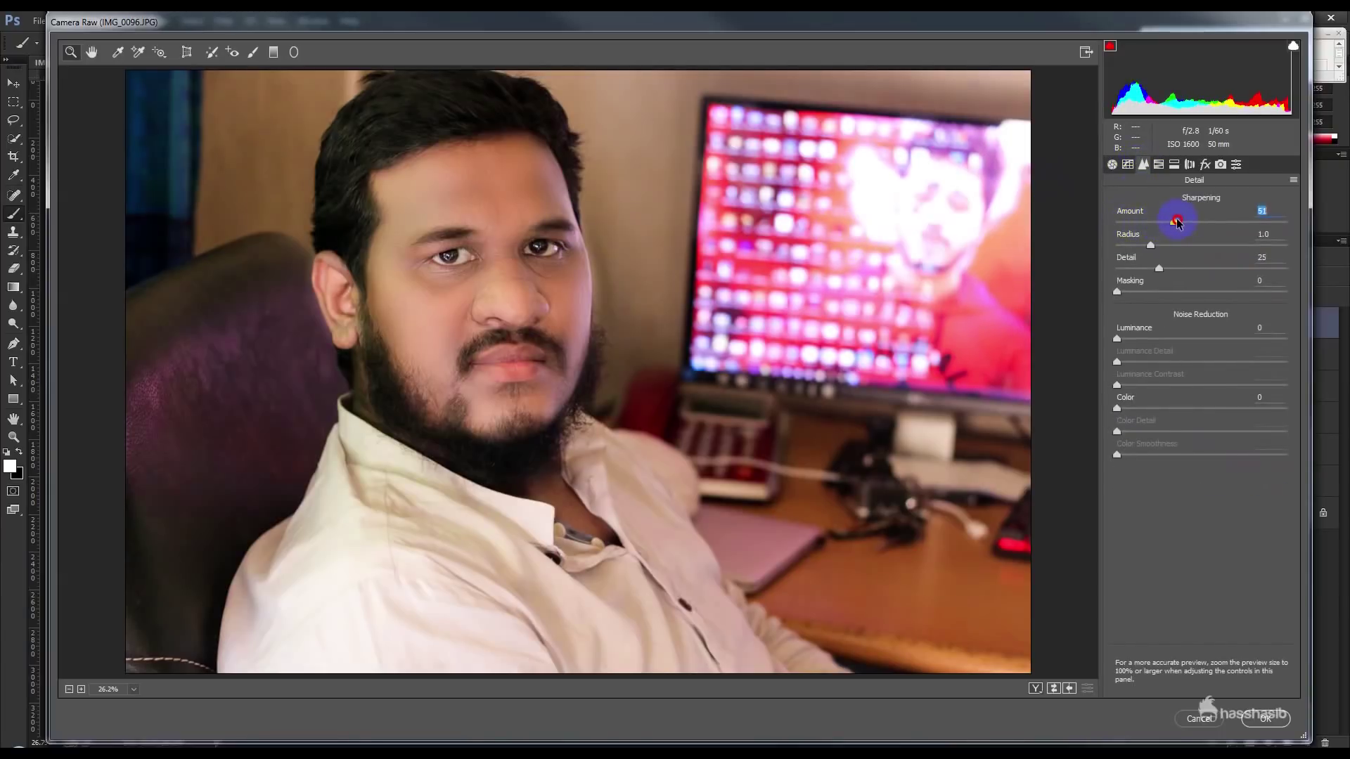
{"action": "left_click_drag", "start_coordinate": [1164, 224], "coordinate": [1160, 222]}
{"action": "left_click", "coordinate": [1126, 166]}
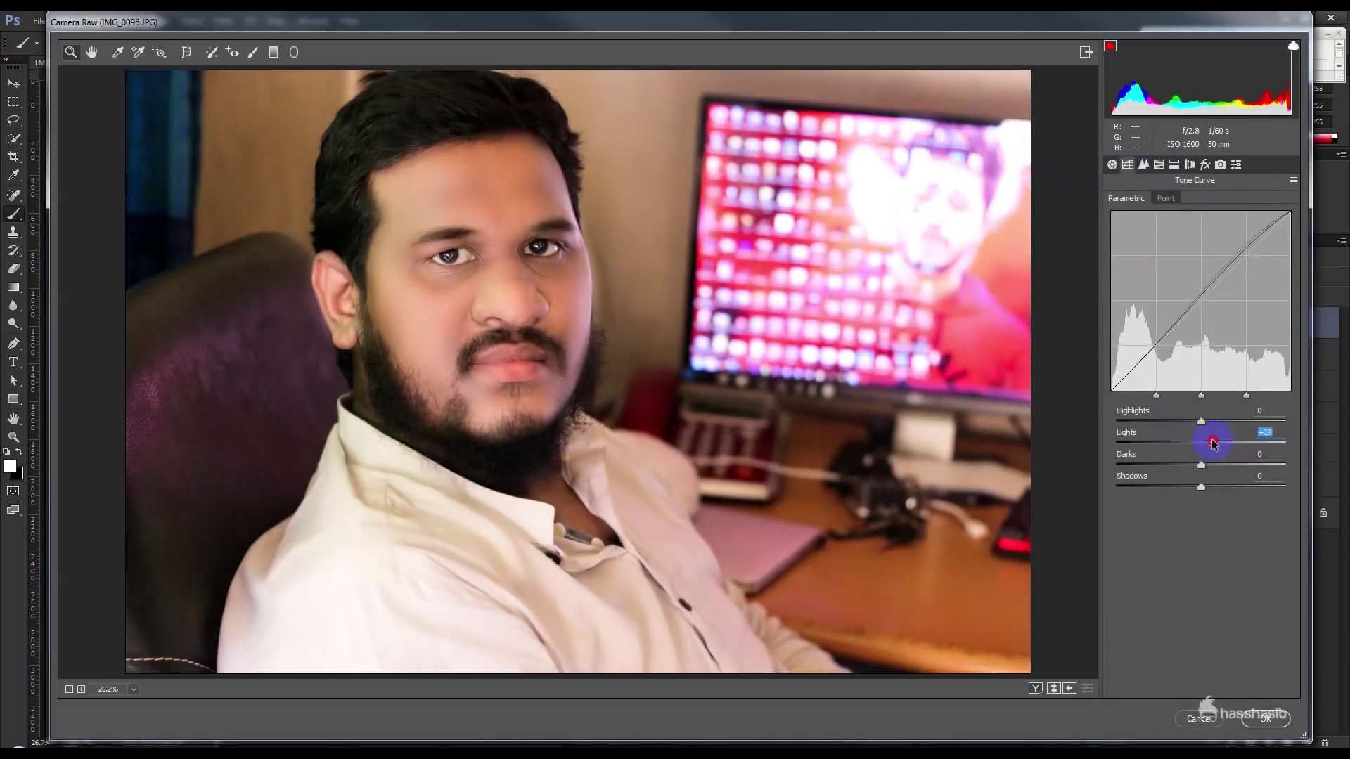
{"action": "mouse_move", "coordinate": [1208, 445]}
{"action": "left_mouse_down"}
{"action": "mouse_move", "coordinate": [1219, 443]}
{"action": "mouse_move", "coordinate": [1207, 466]}
{"action": "left_mouse_up"}
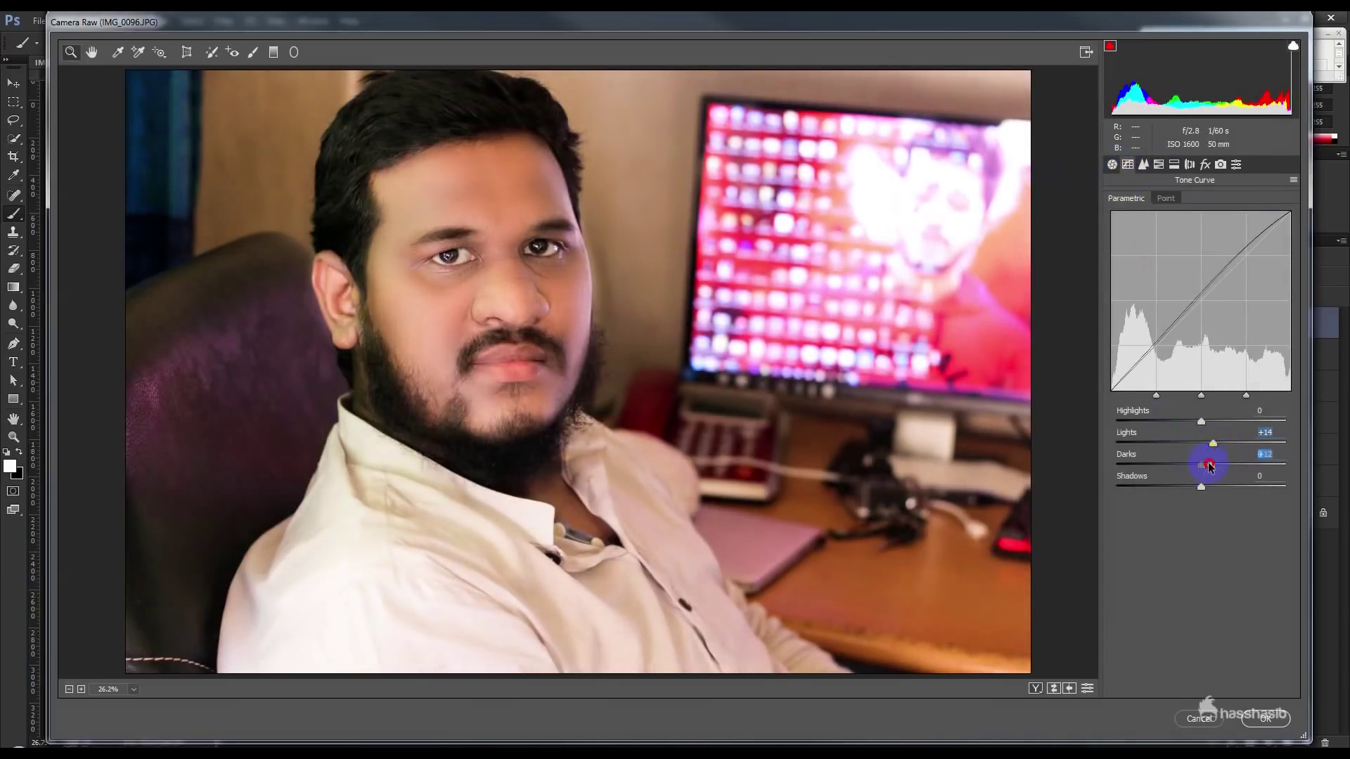
{"action": "left_click", "coordinate": [1265, 718]}
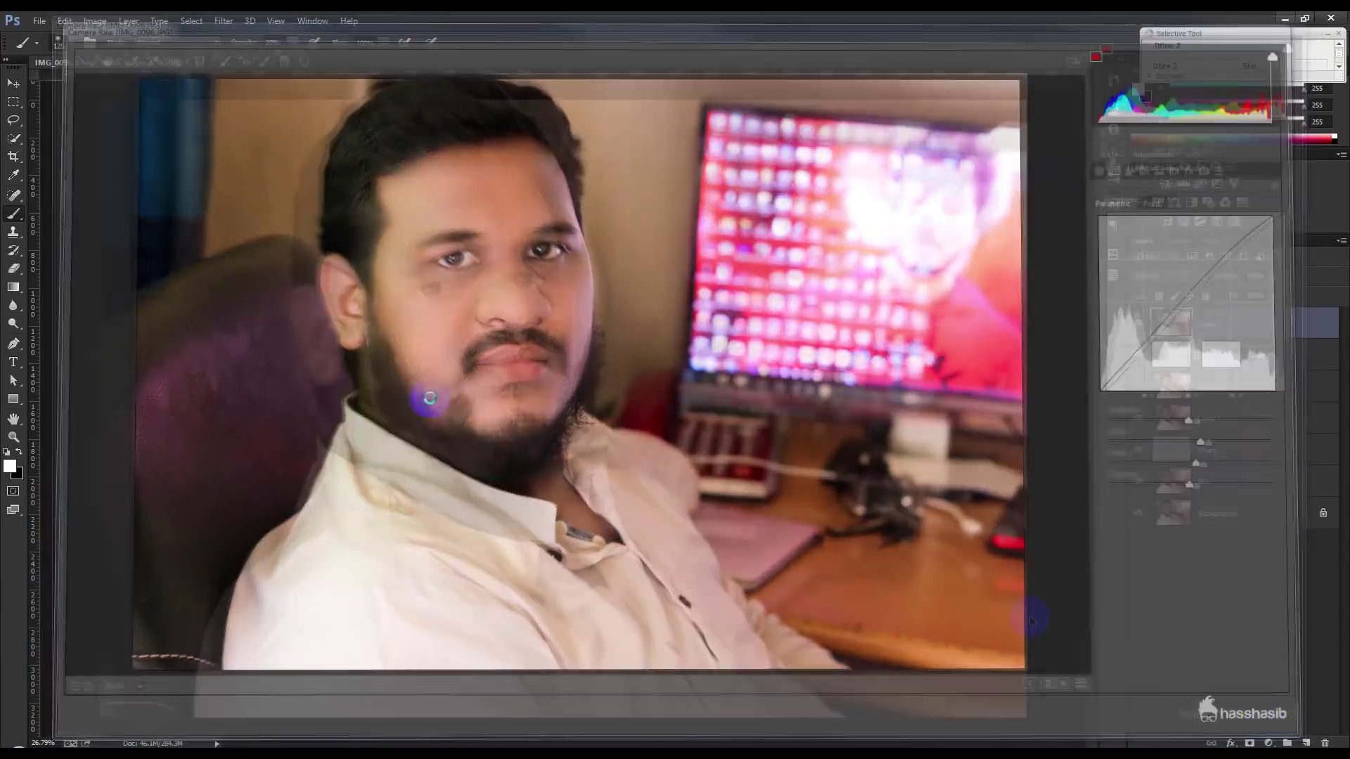
Hide Layer 3, Layer 1, Sharp and Blur, toggling Layer 4 off and on to compare
{"action": "key", "text": "v"}
{"action": "scroll", "coordinate": [446, 315], "scroll_direction": "down", "scroll_amount": 2}
{"action": "scroll", "coordinate": [644, 348], "scroll_direction": "up", "scroll_amount": 1}
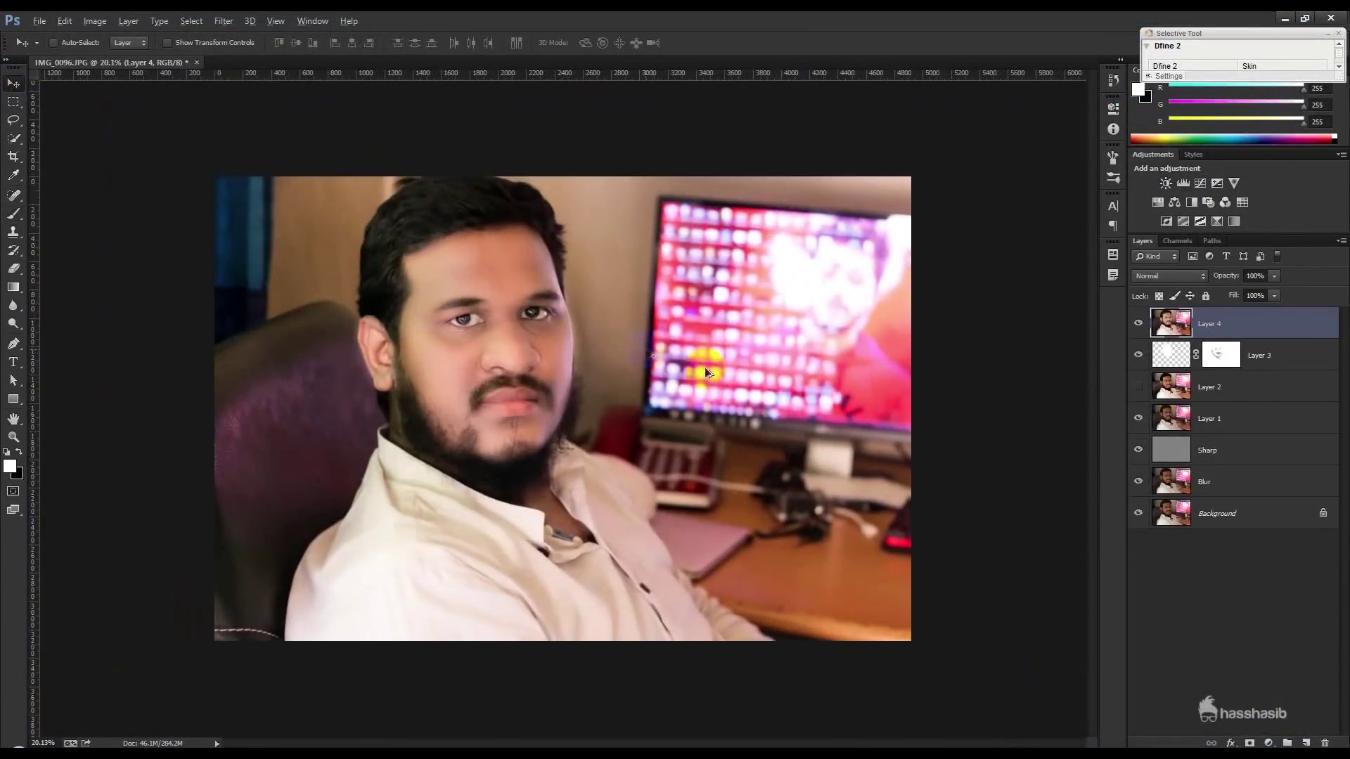
{"action": "left_click_drag", "start_coordinate": [1138, 355], "coordinate": [1147, 466]}
{"action": "left_click", "coordinate": [1139, 481]}
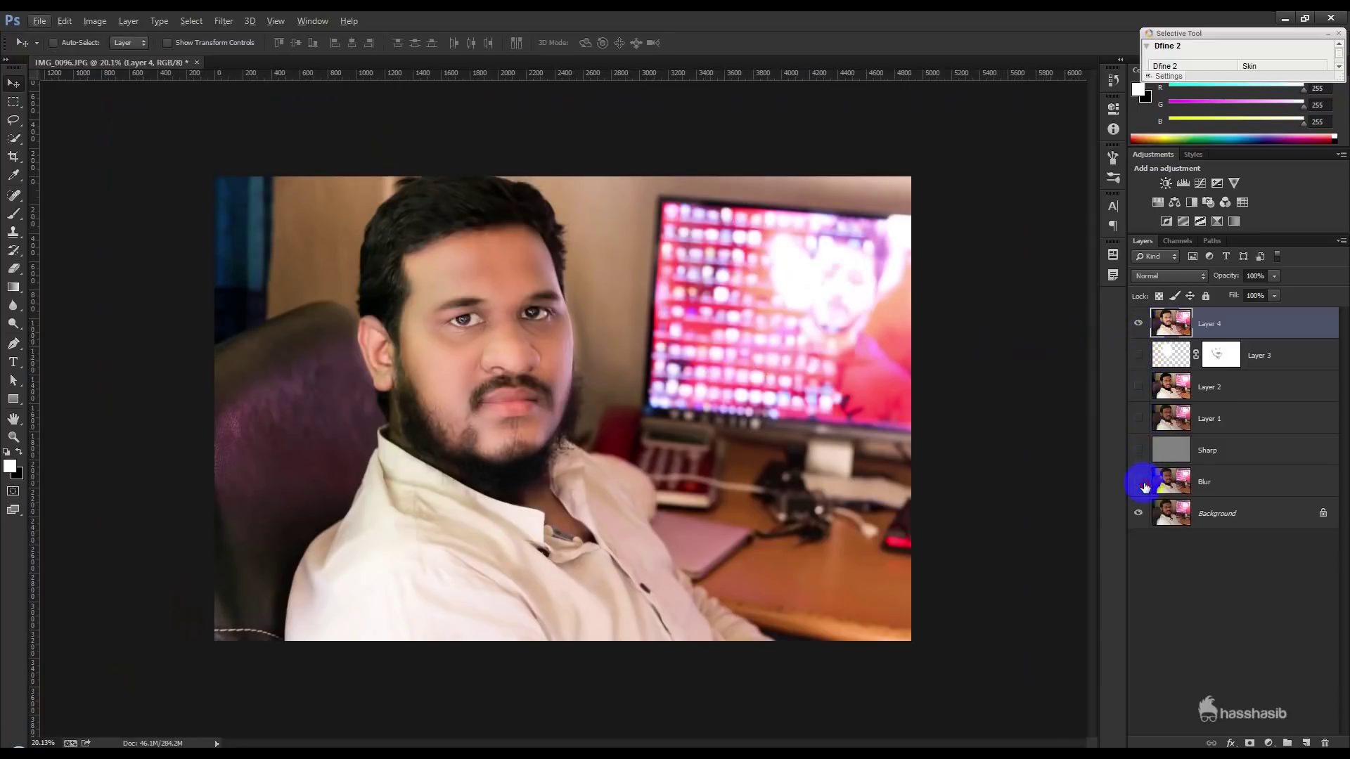
{"action": "left_click", "coordinate": [1138, 324]}
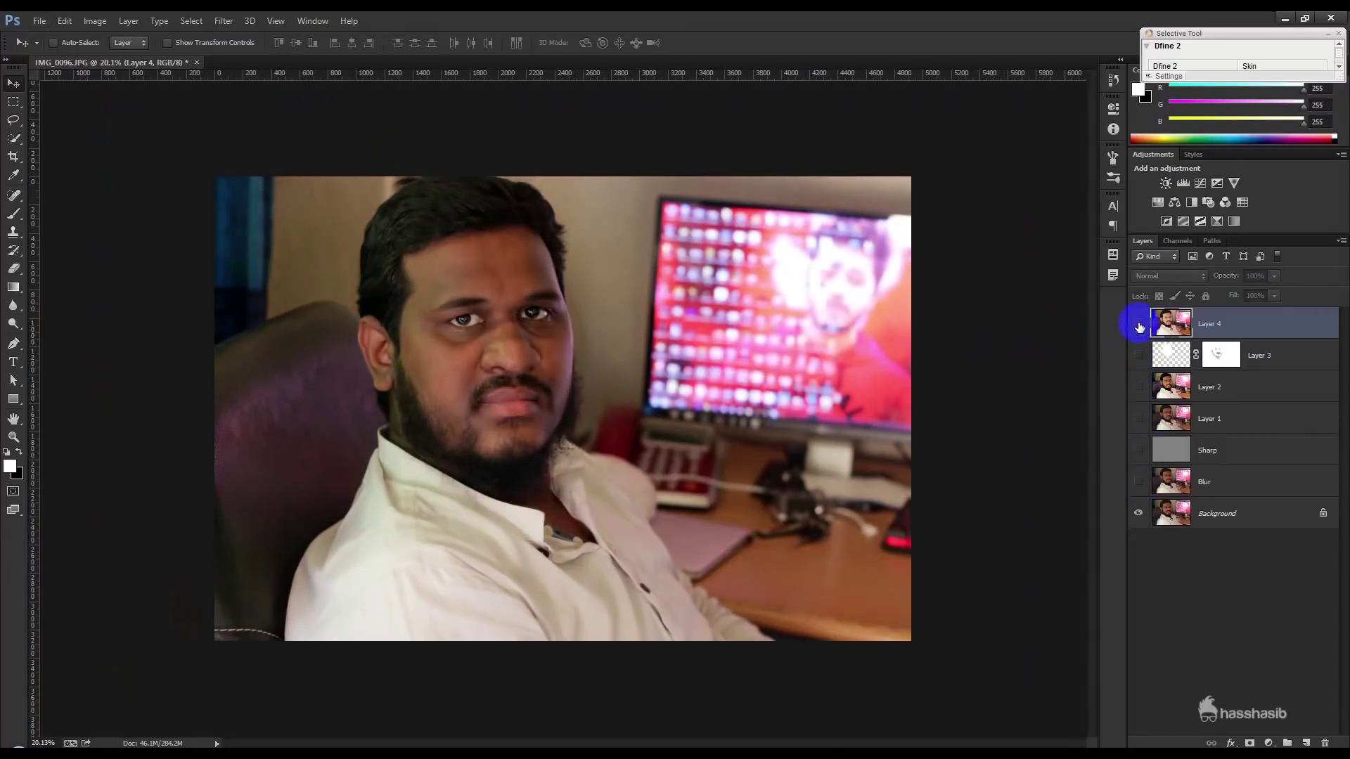
{"action": "left_click", "coordinate": [1139, 324]}
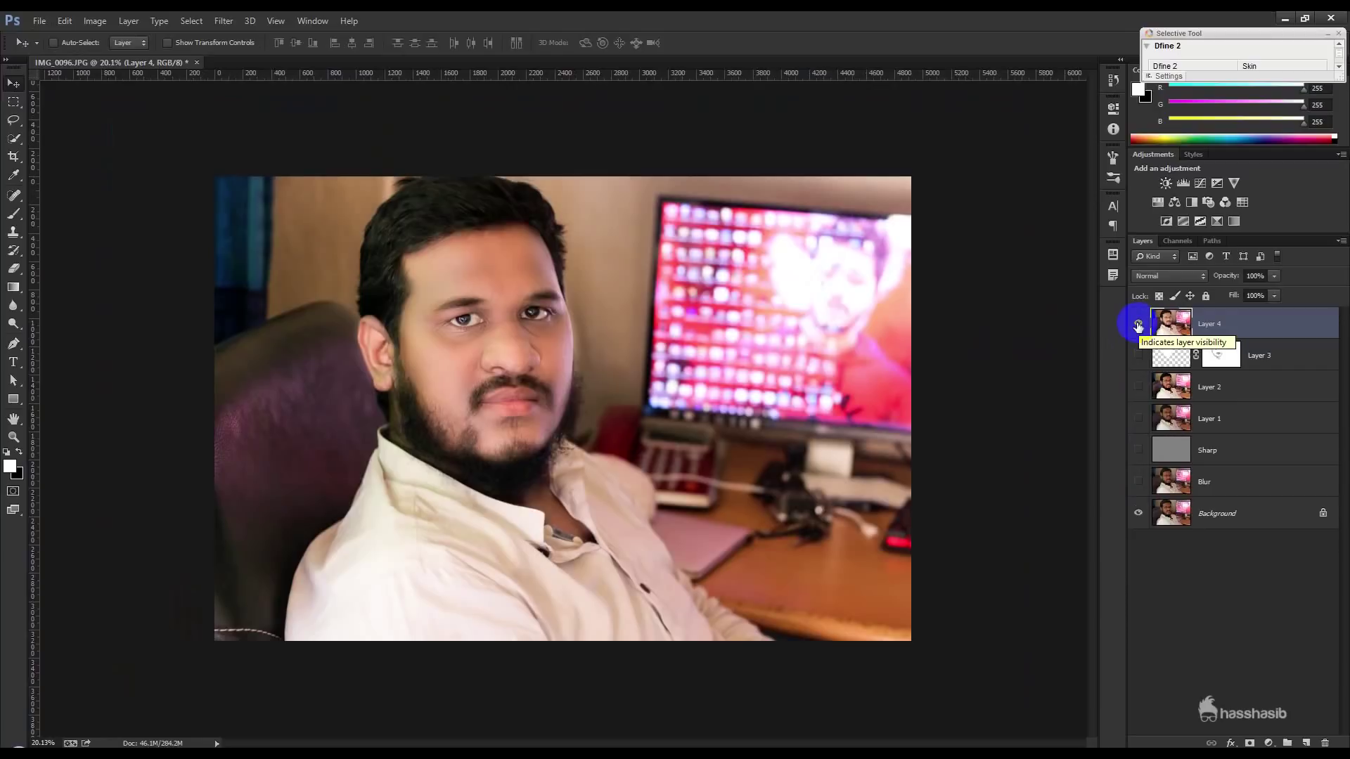